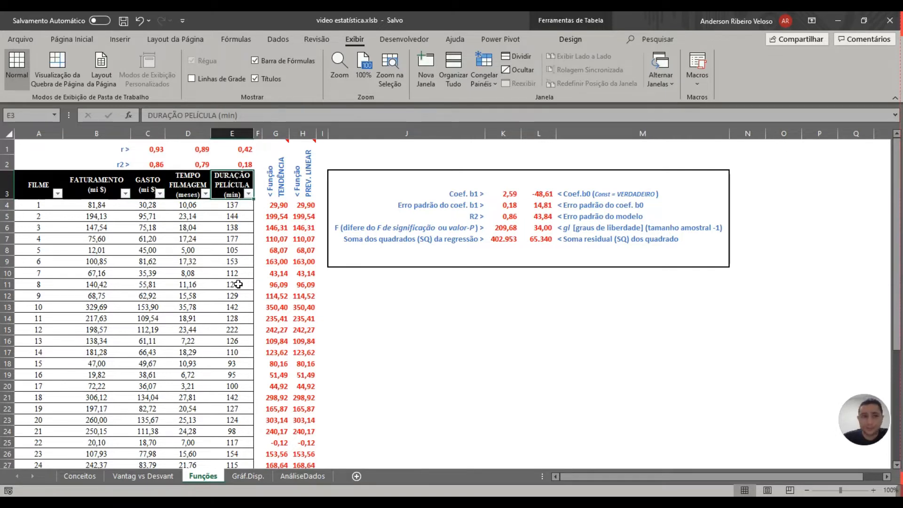
Go through the table's column headers FATURAMENTO, GASTO, TEMPO FILMAGEM and DURAÇÃO PELÍCULA to compare the dependent variable with the explanatory ones.
key(Left)
key(Left)
key(Left)
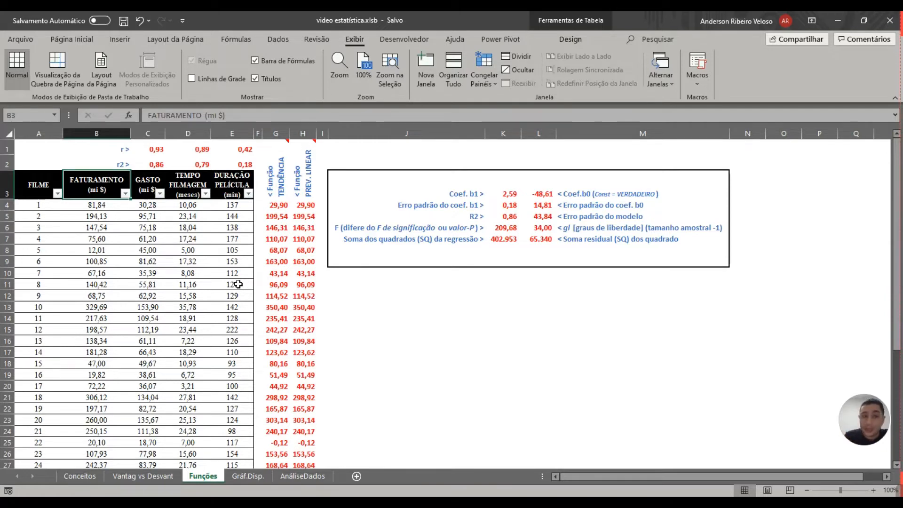
key(Right)
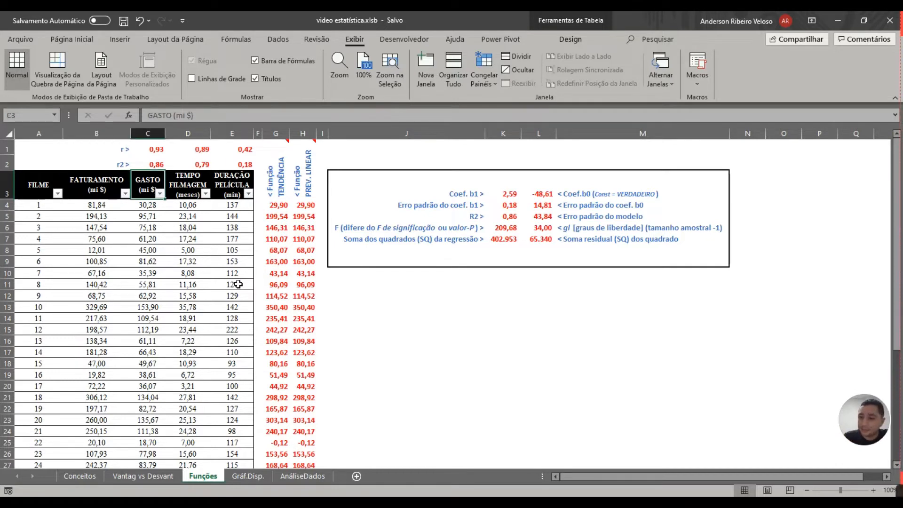
key(Left)
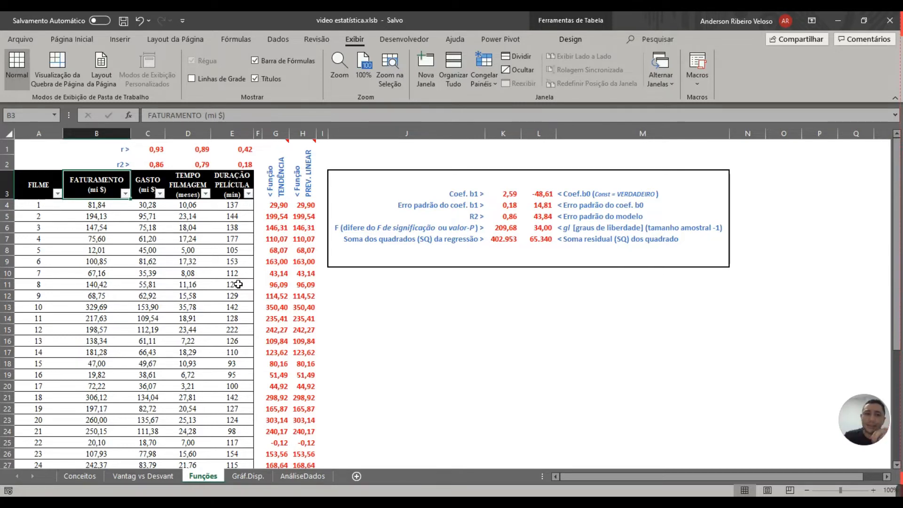
key(Right)
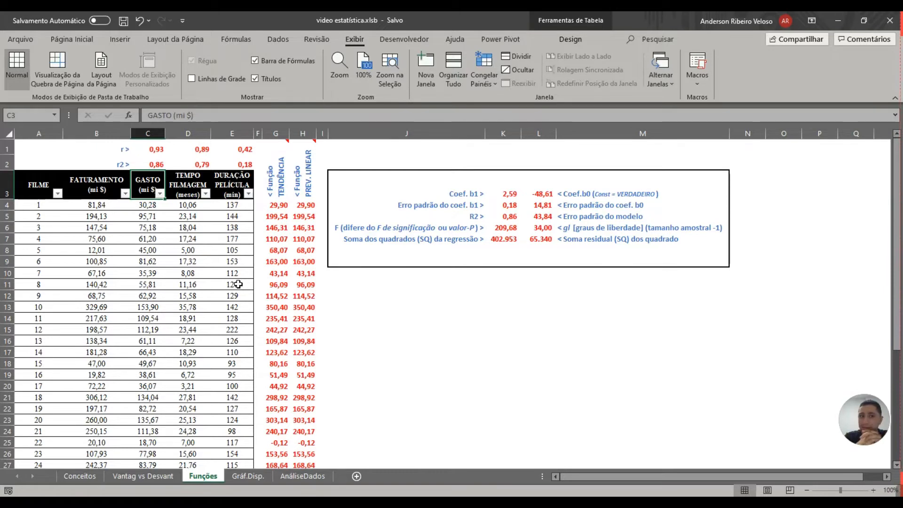
key(Right)
key(Right)
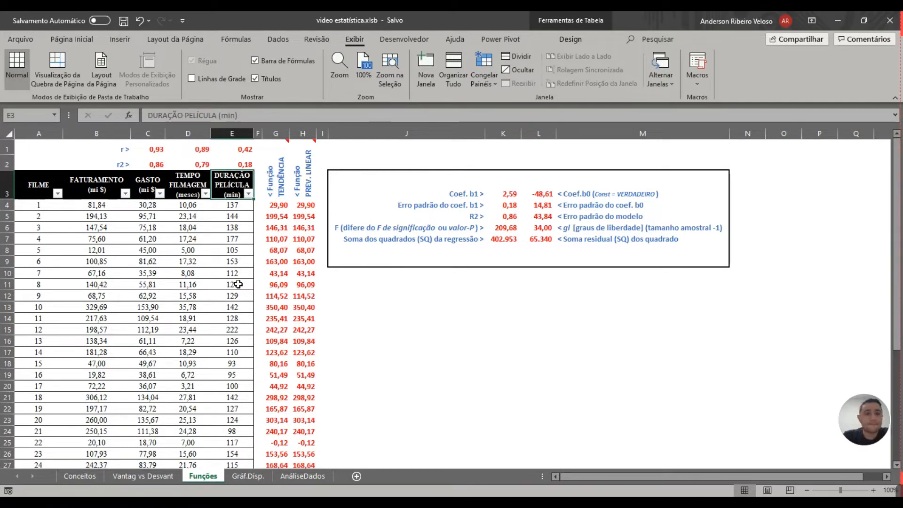
key(Left)
key(Left)
key(Left)
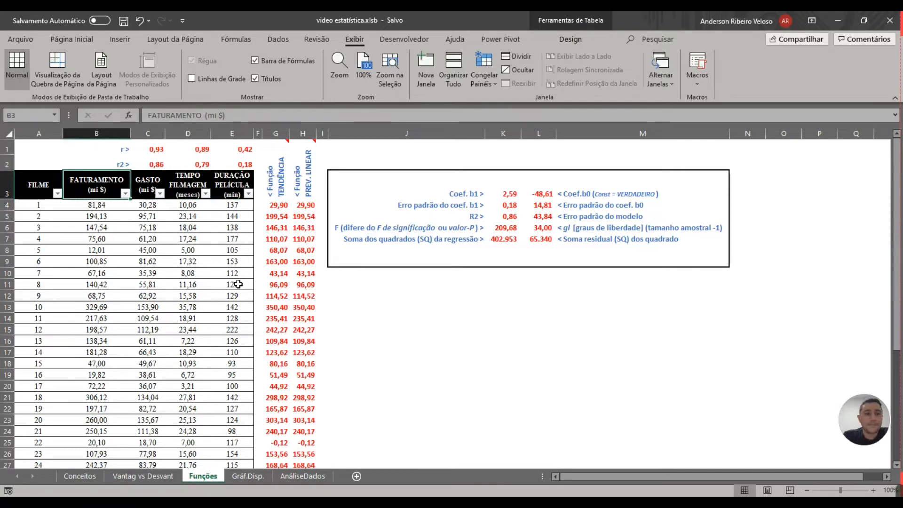
Review the row of correlation coefficients r above the GASTO, TEMPO FILMAGEM and DURAÇÃO PELÍCULA columns.
key(Up)
key(Up)
key(Right)
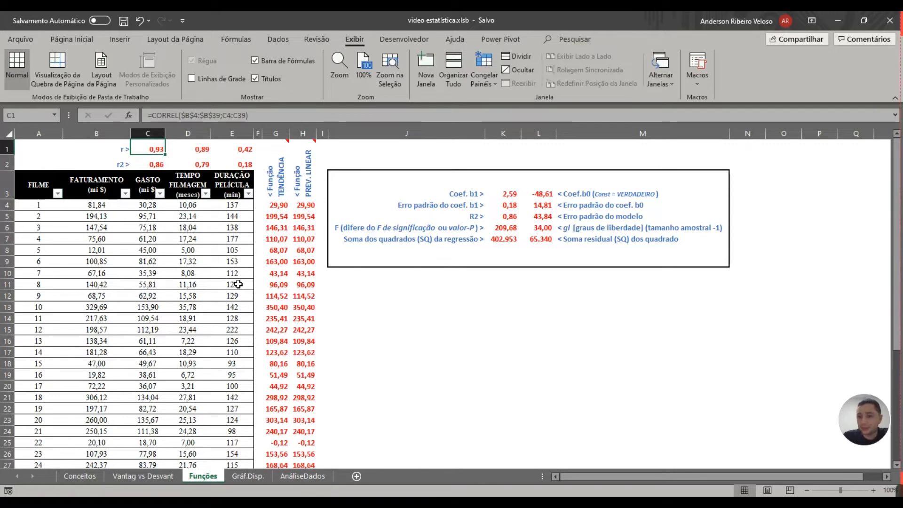
key(Left)
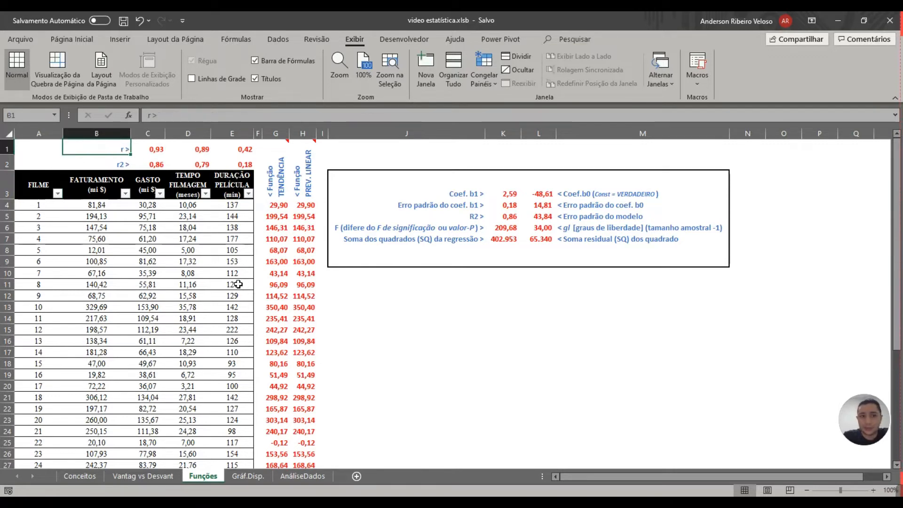
key(shift+Right)
key(shift+Right)
key(shift+Right)
key(Right)
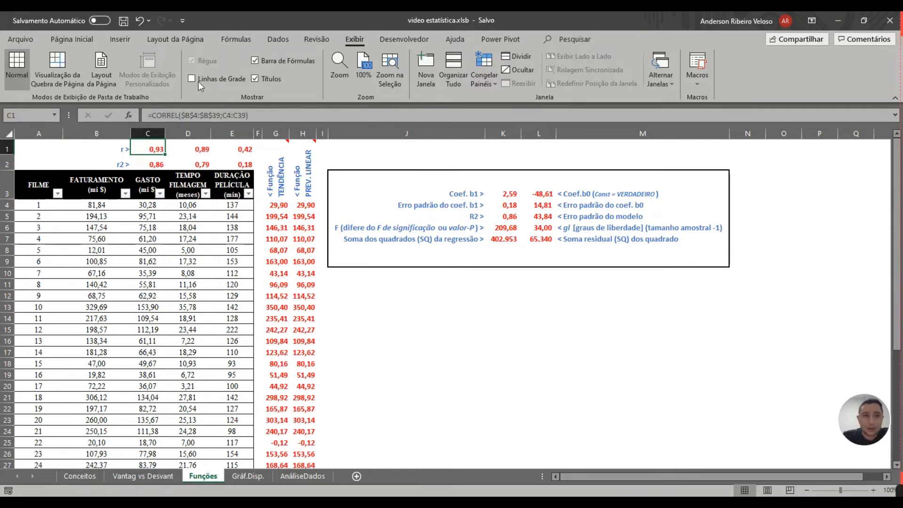
Inspect the CORREL formula in C1, checking the ranges used for its matriz1 and matriz2 arguments.
click(163, 115)
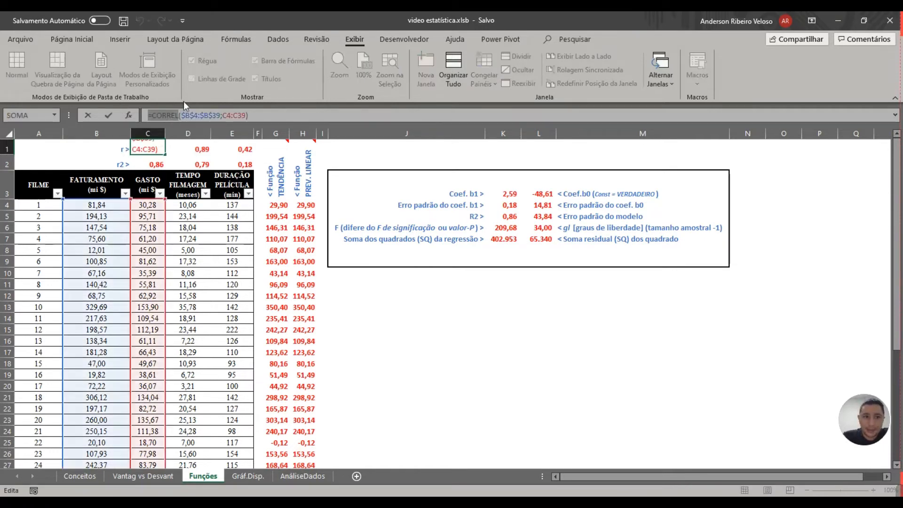
click(187, 115)
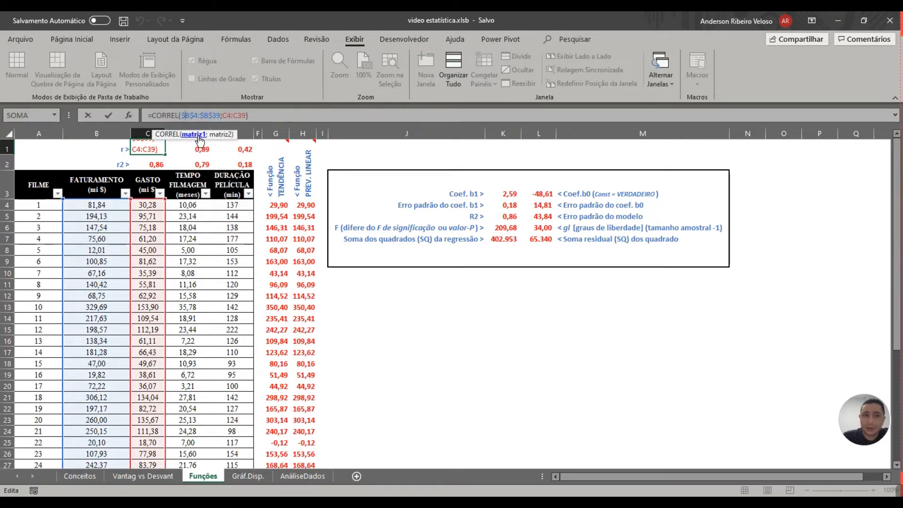
click(221, 135)
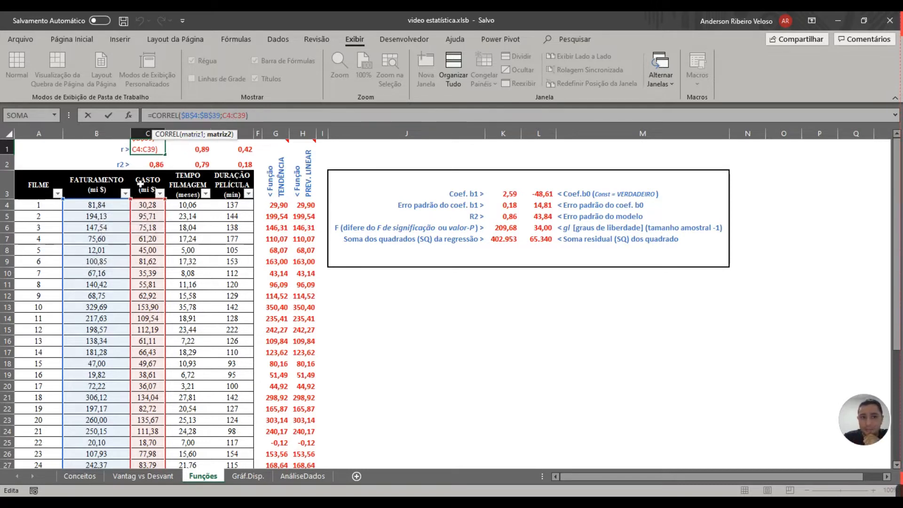
click(108, 115)
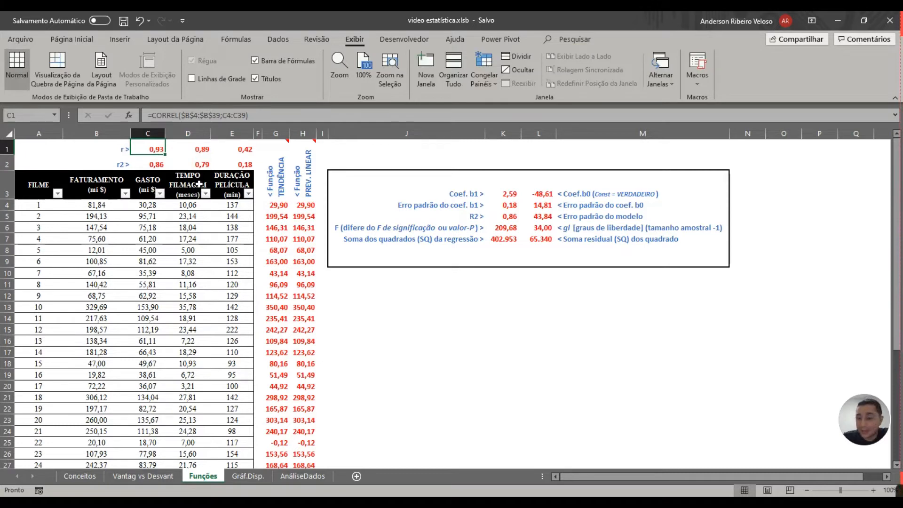
Check the ranges referenced by the CORREL formulas in D1 and E1, leaving both formulas as they are.
click(202, 148)
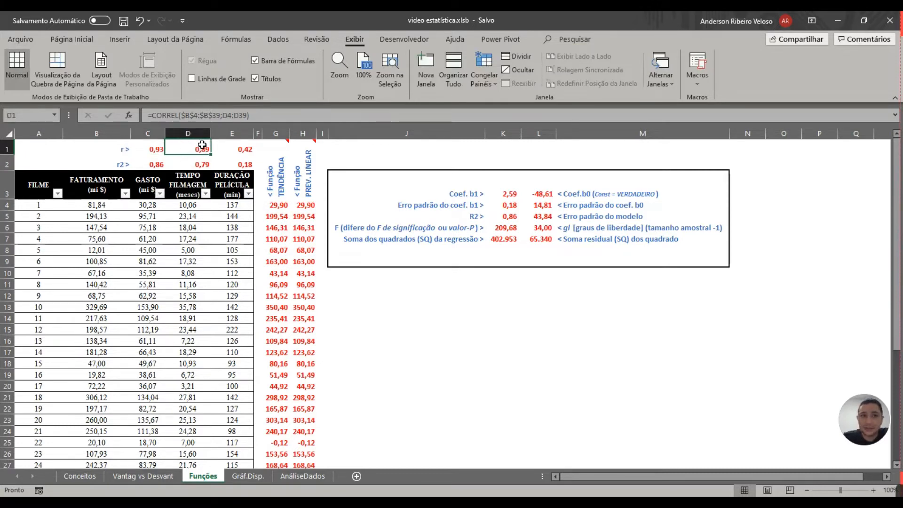
double_click(201, 149)
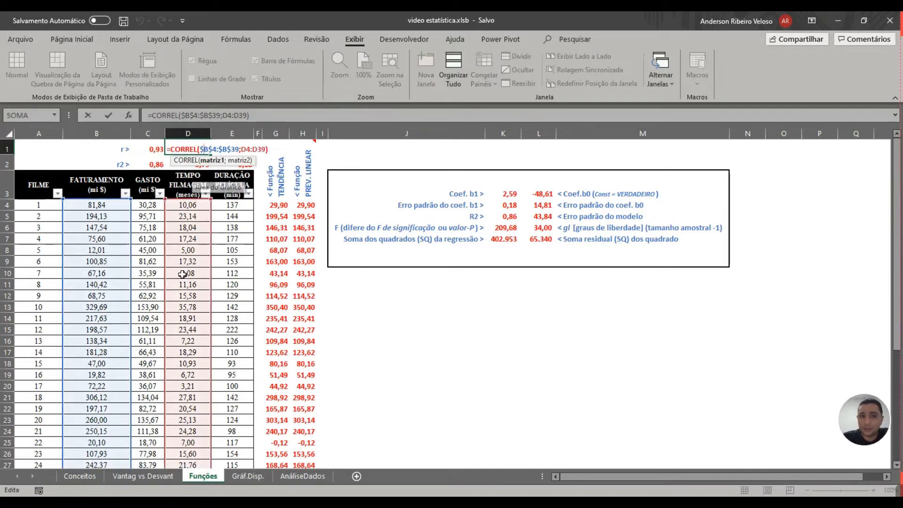
key(Escape)
click(239, 148)
double_click(239, 149)
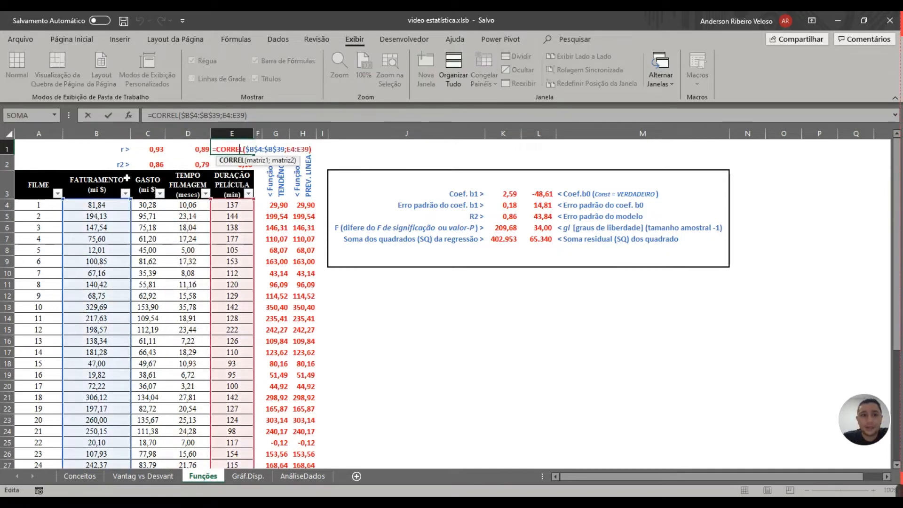
key(Escape)
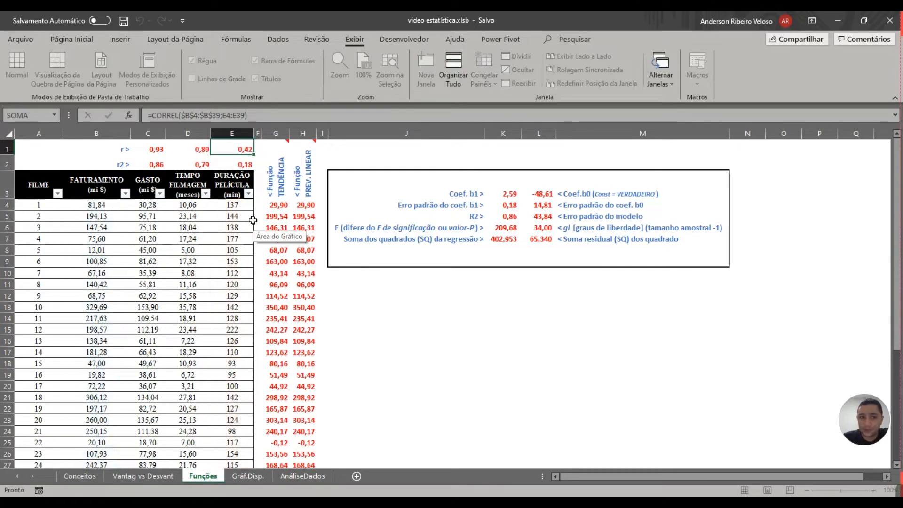
Highlight the GASTO correlation coefficient in C1 with a yellow fill.
click(149, 148)
click(75, 39)
click(168, 78)
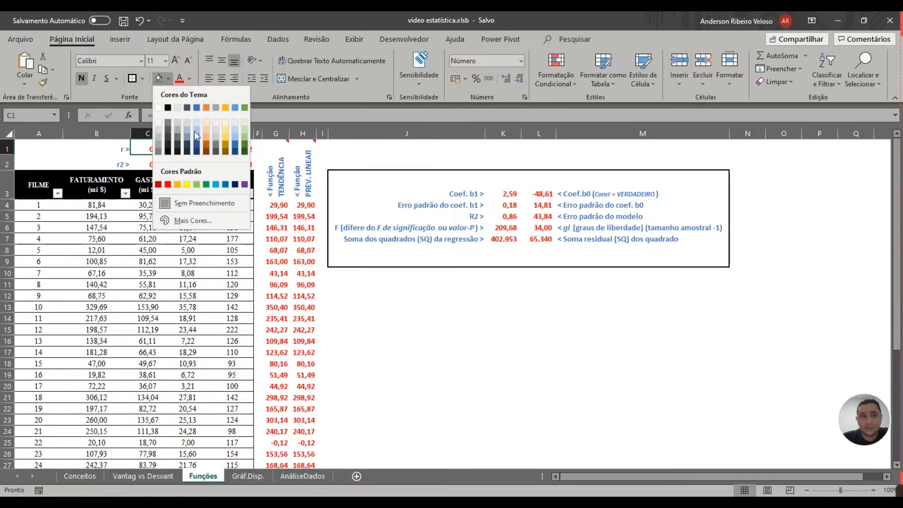
click(203, 183)
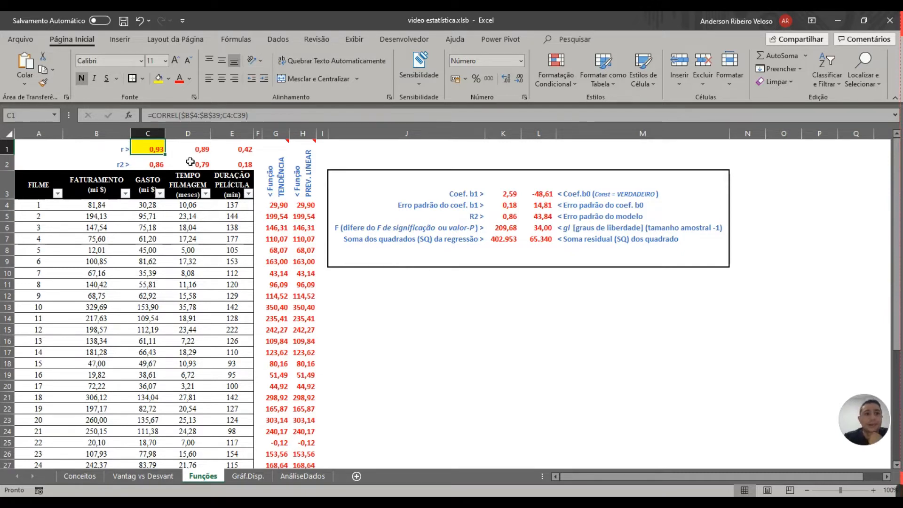
Inspect the RQUAD formula in C2, checking the ranges used for its known_ys and known_xs arguments.
click(158, 168)
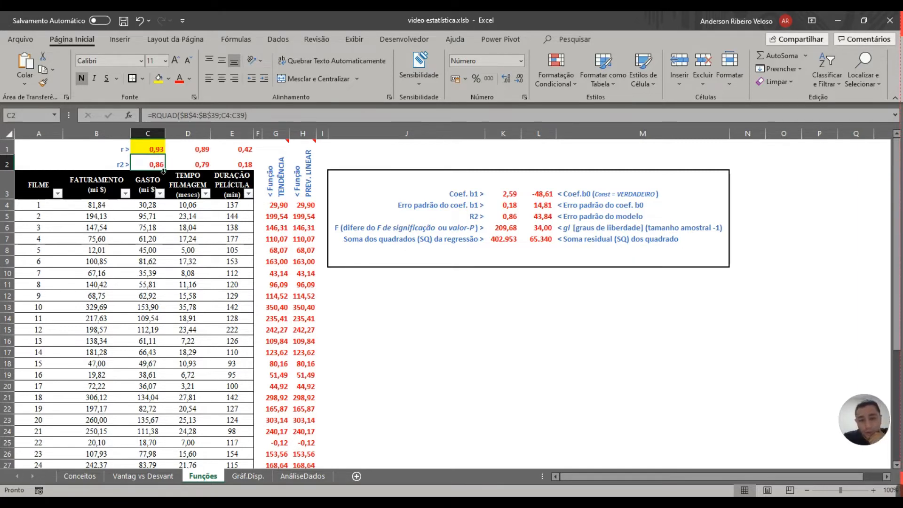
double_click(159, 164)
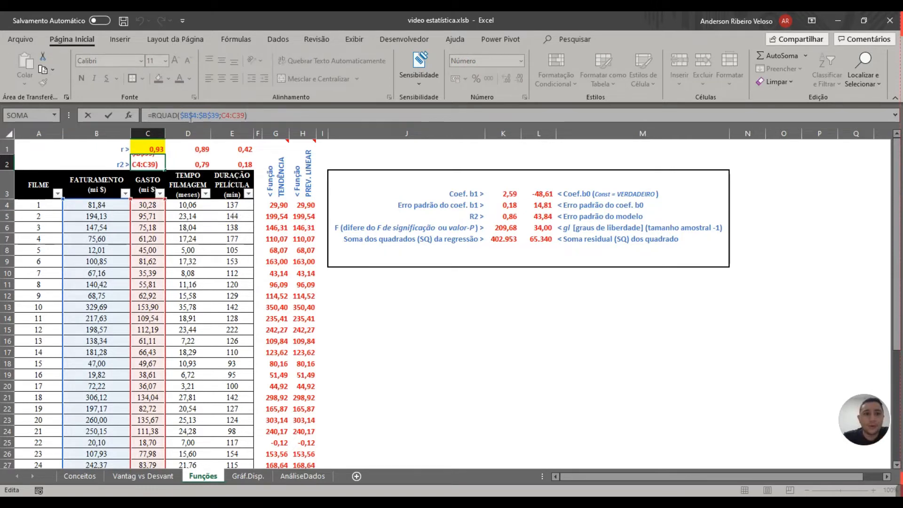
click(191, 116)
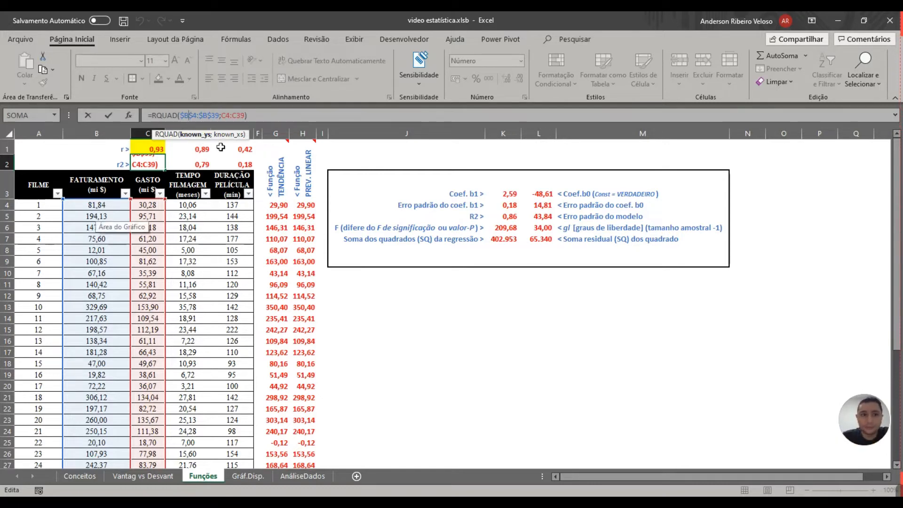
click(234, 115)
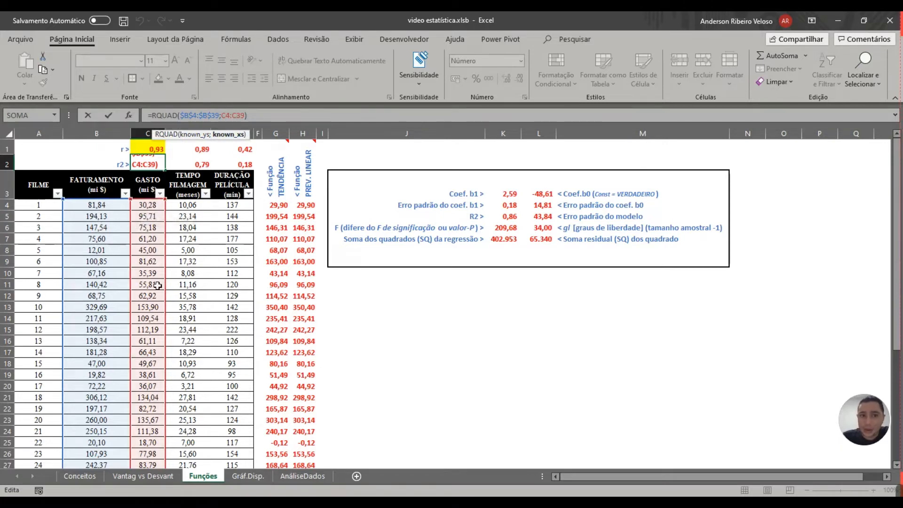
key(ctrl+Return)
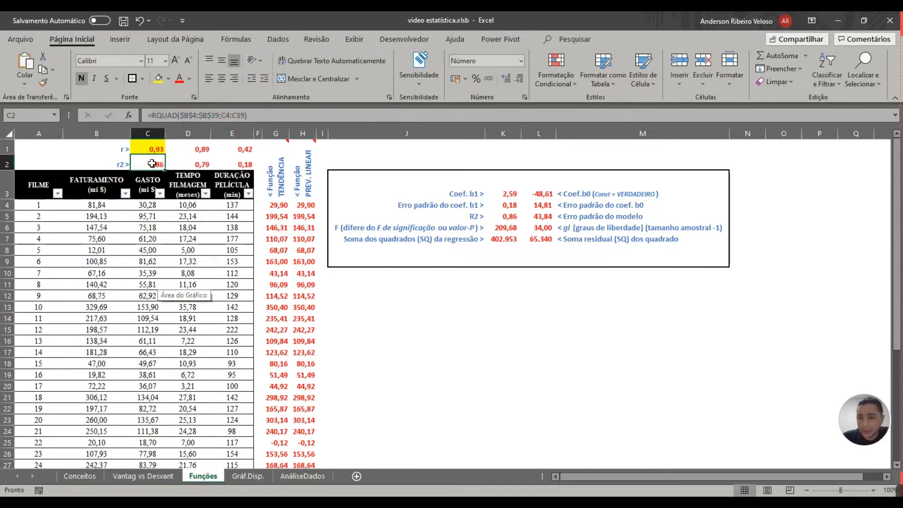
Check the RQUAD formulas in D2 and E2, and highlight the GASTO r2 cell C2 with a yellow fill.
click(189, 163)
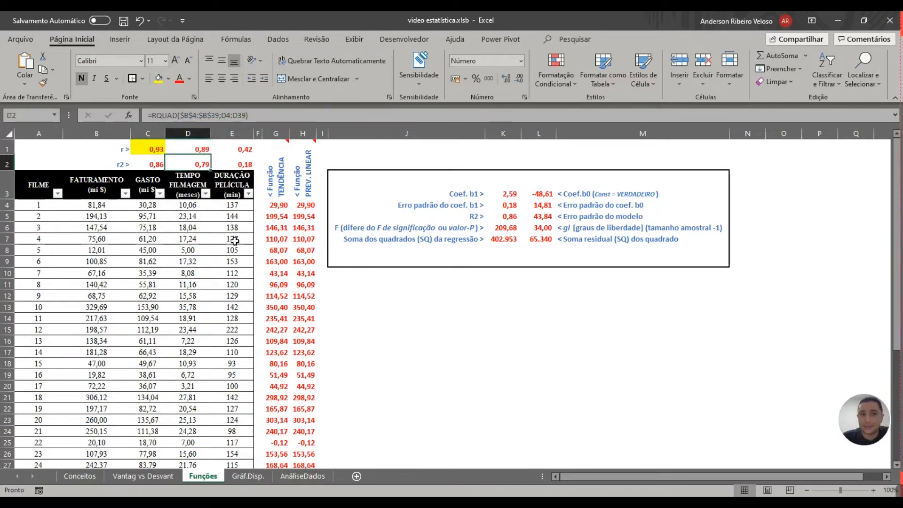
click(235, 164)
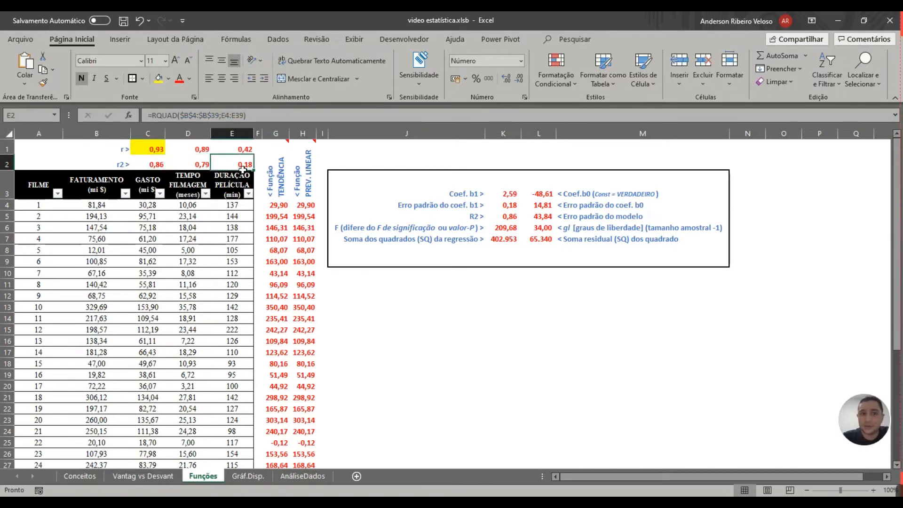
click(143, 165)
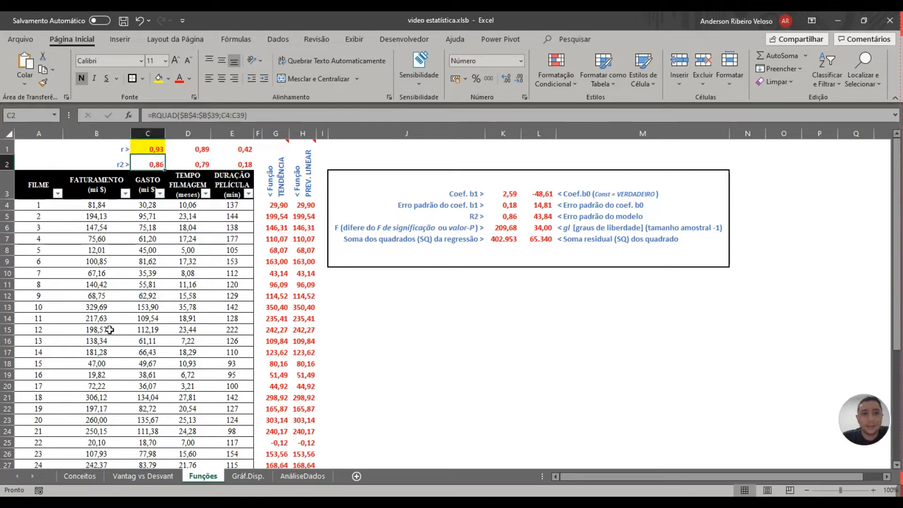
drag(151, 156, 242, 164)
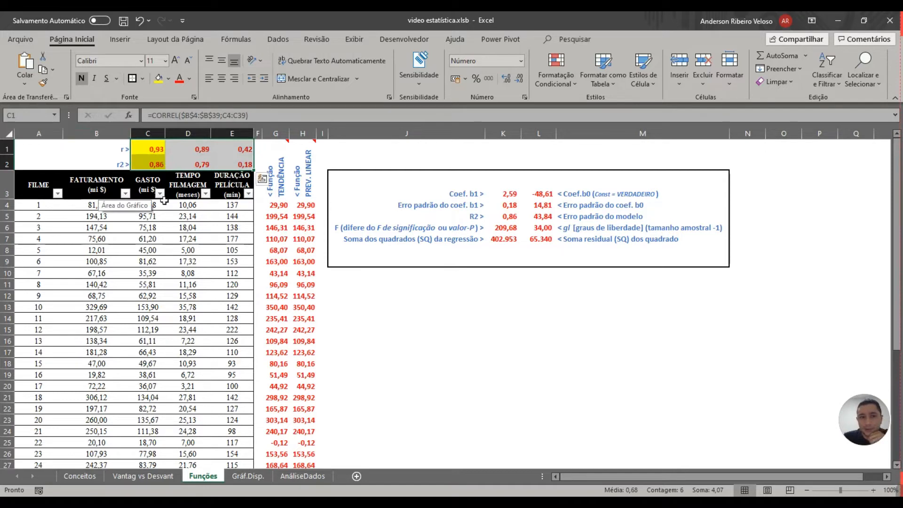
Set the GASTO value of film 1 in C4 to 100 to test the formulas' recalculation.
click(150, 150)
click(141, 204)
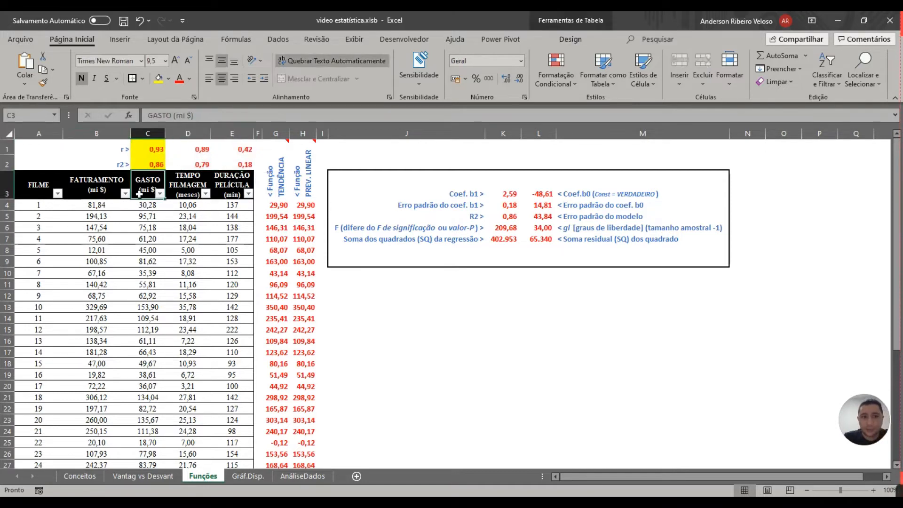
text(100)
key(Return)
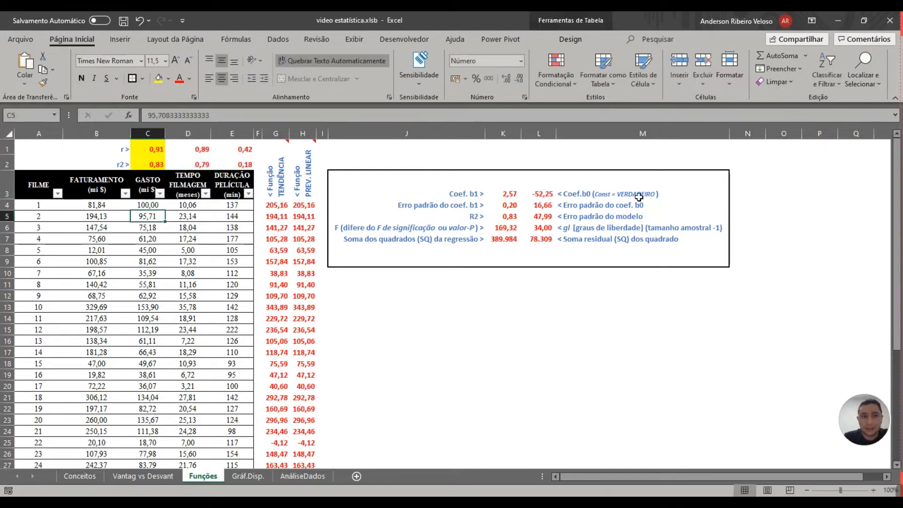
Try 10000 as film 1's GASTO value in C4, and undo both test changes to that cell.
drag(142, 150, 150, 164)
click(153, 206)
text(10000)
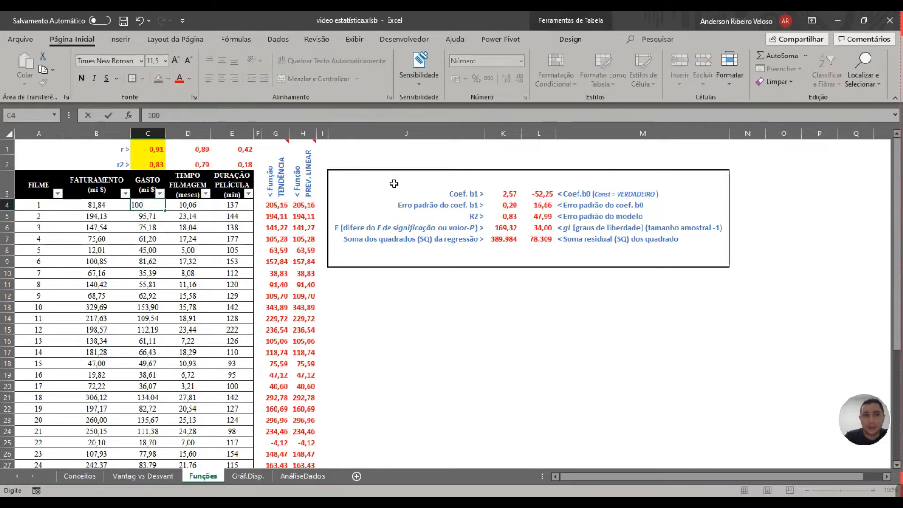
key(Return)
key(ctrl+z)
key(ctrl+z)
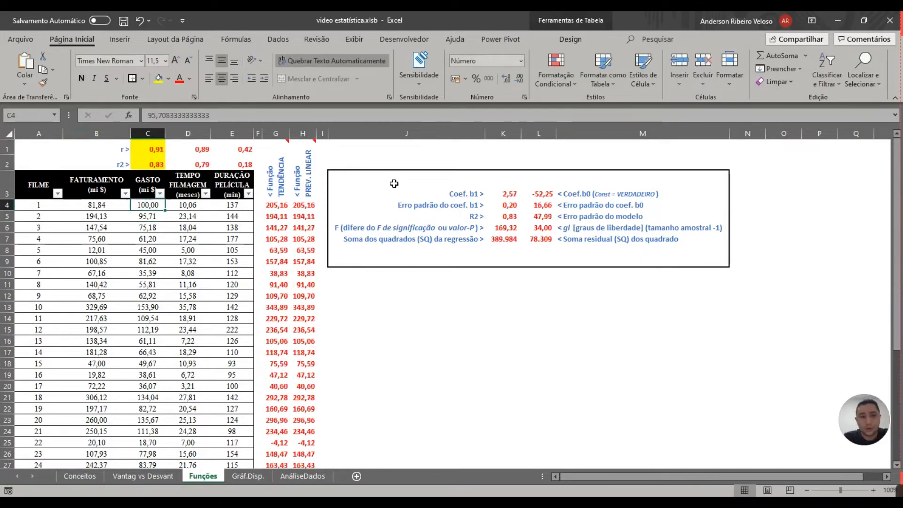
Revisit the GASTO correlation in C1, and examine the TENDÊNCIA column's header note and its formula in G4.
click(151, 150)
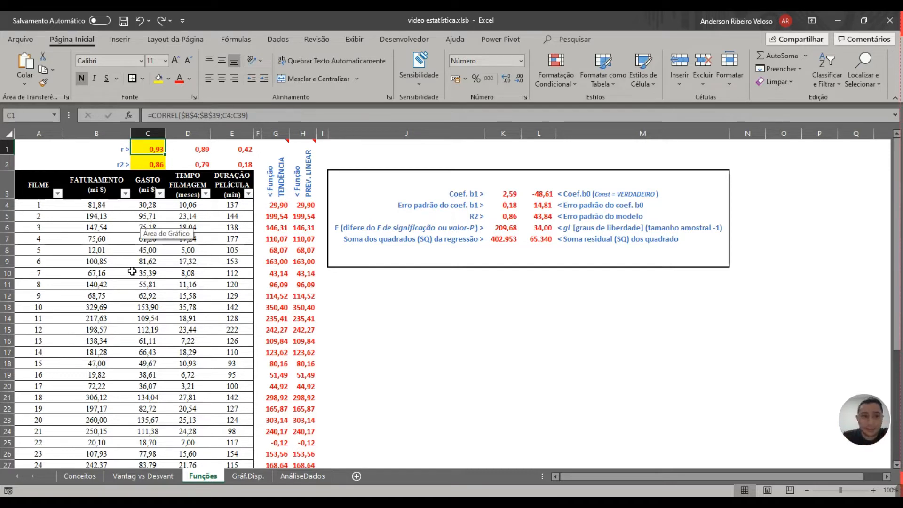
click(150, 184)
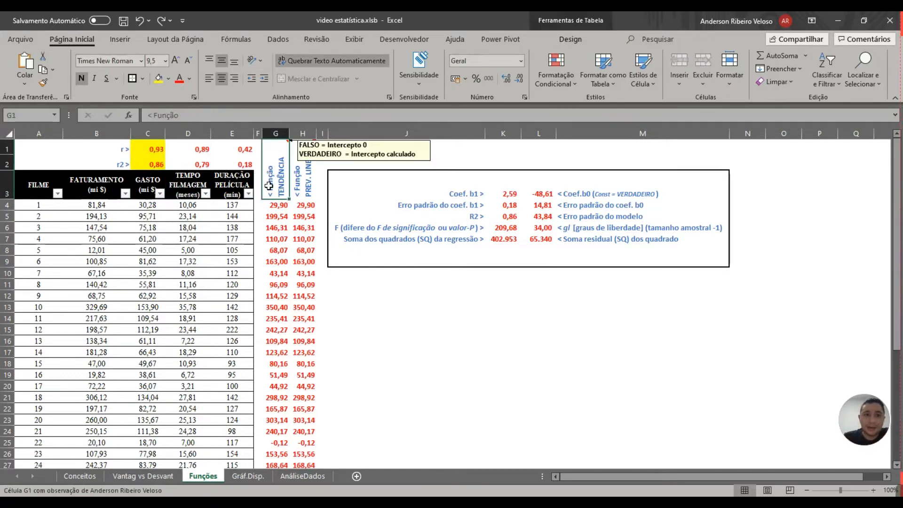
click(274, 205)
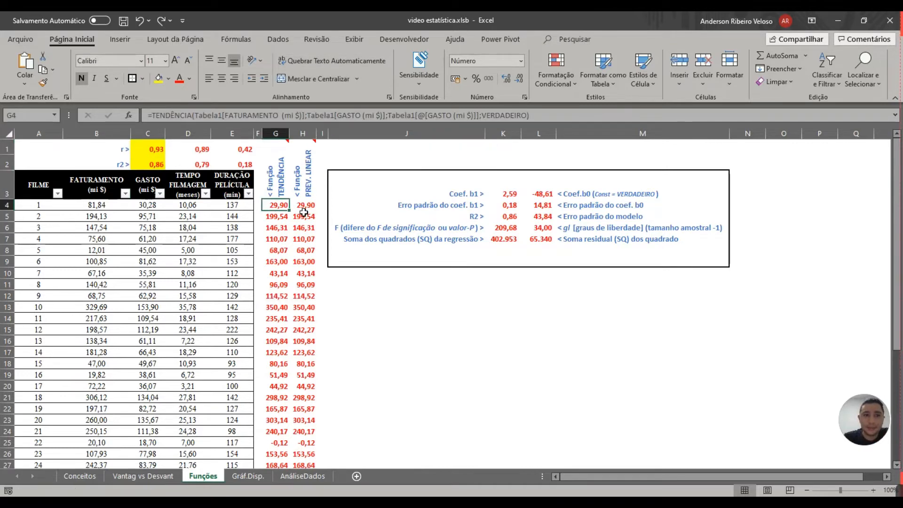
Look at the PREV. LINEAR and TENDÊNCIA formulas, and review the estimated regression model on the Conceitos sheet before returning to Funções.
click(305, 184)
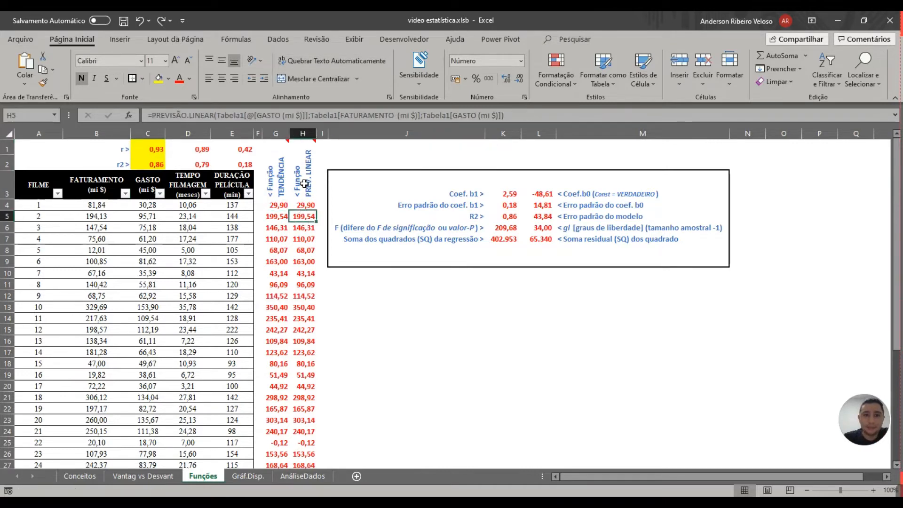
click(276, 206)
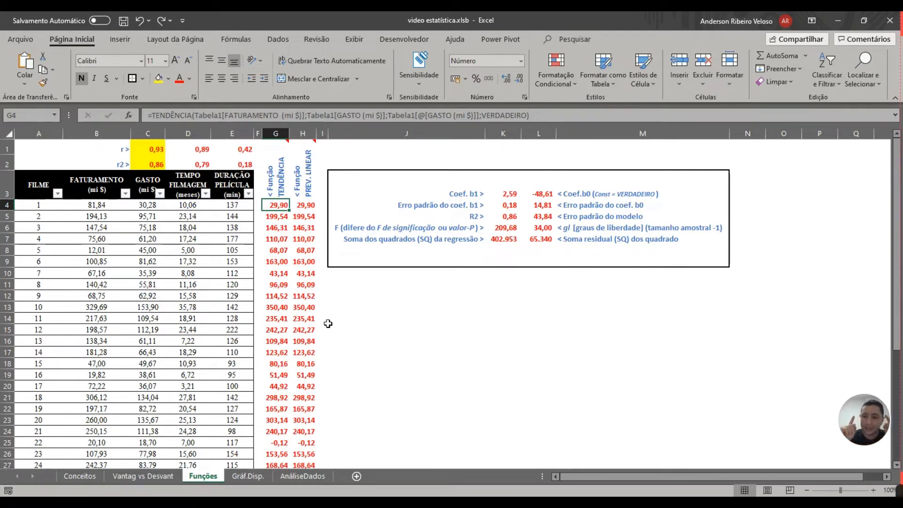
click(79, 476)
scroll(201, 356, down, 5)
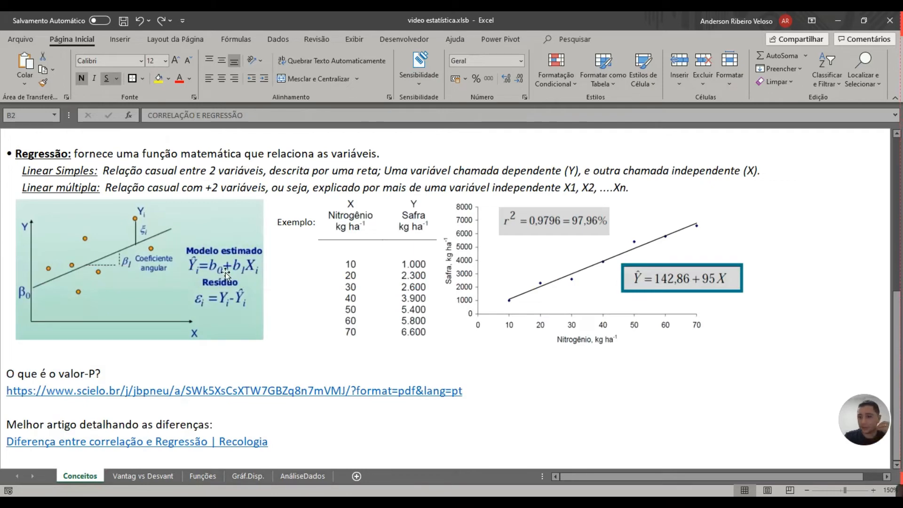
click(202, 476)
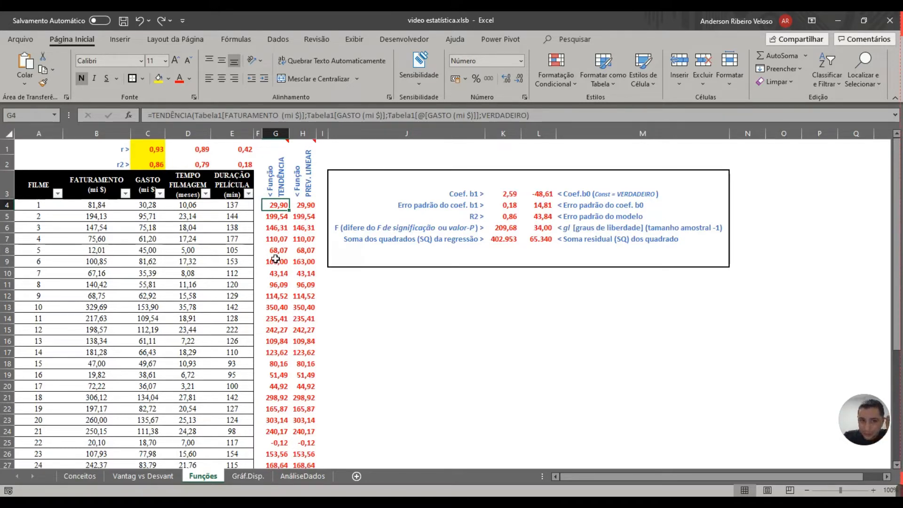
Compare the TENDÊNCIA formula in G4 with the PREVISÃO.LINEAR formula in H4, and select both columns' results down to row 22.
double_click(189, 115)
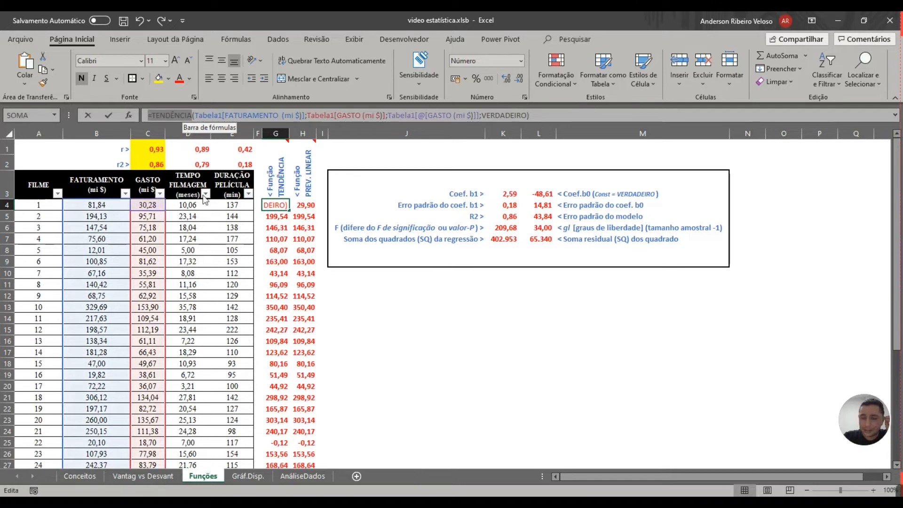
key(Tab)
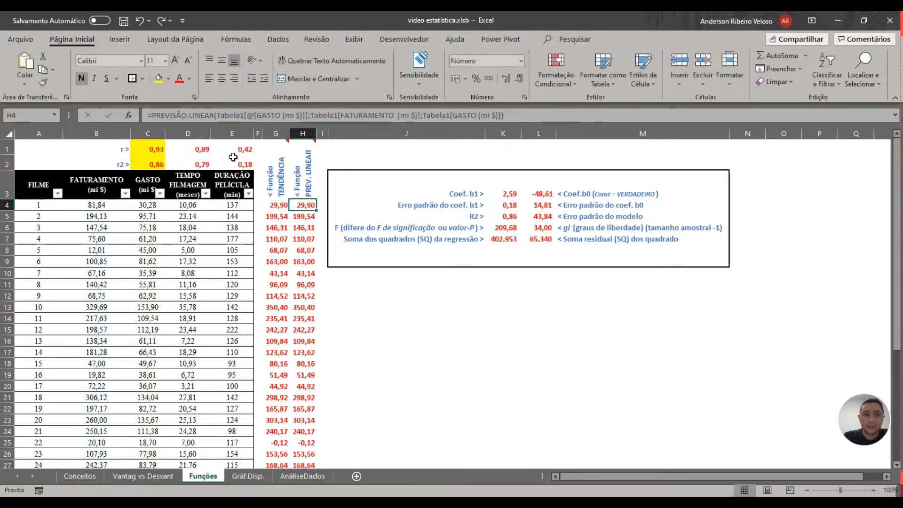
double_click(214, 115)
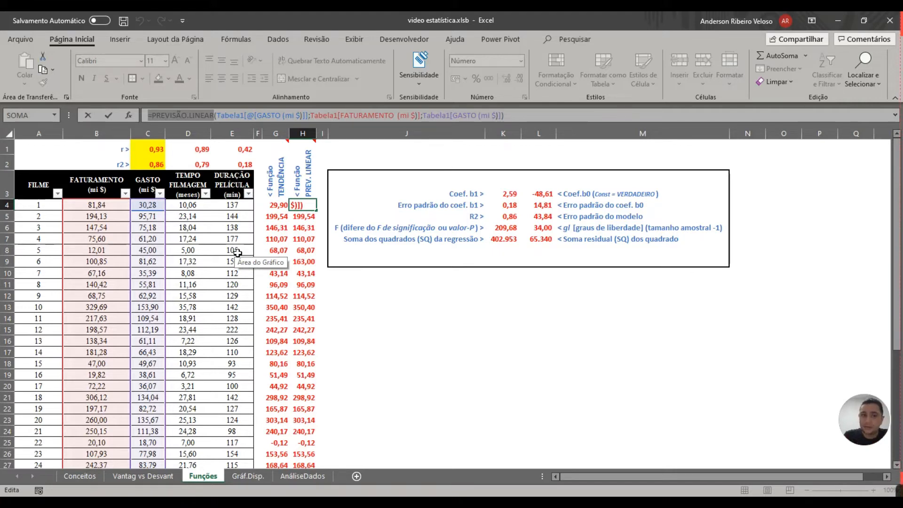
key(ctrl+Return)
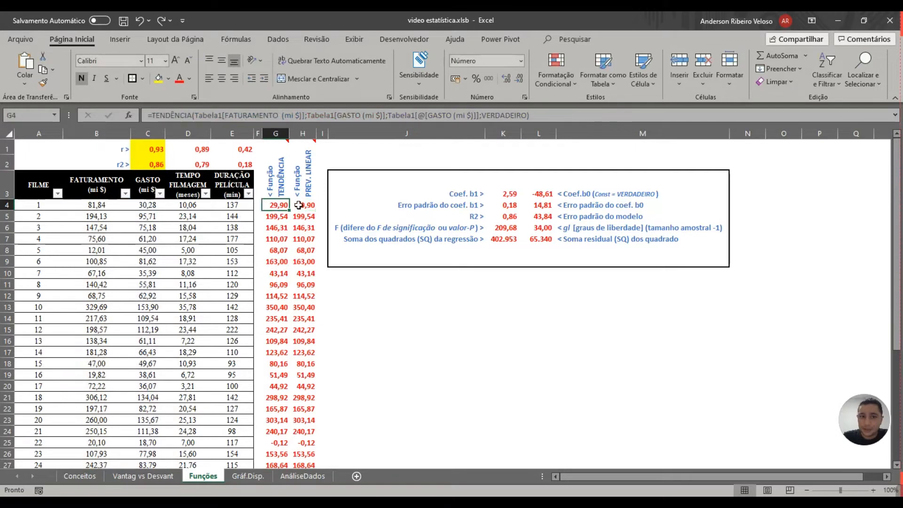
drag(281, 206, 303, 408)
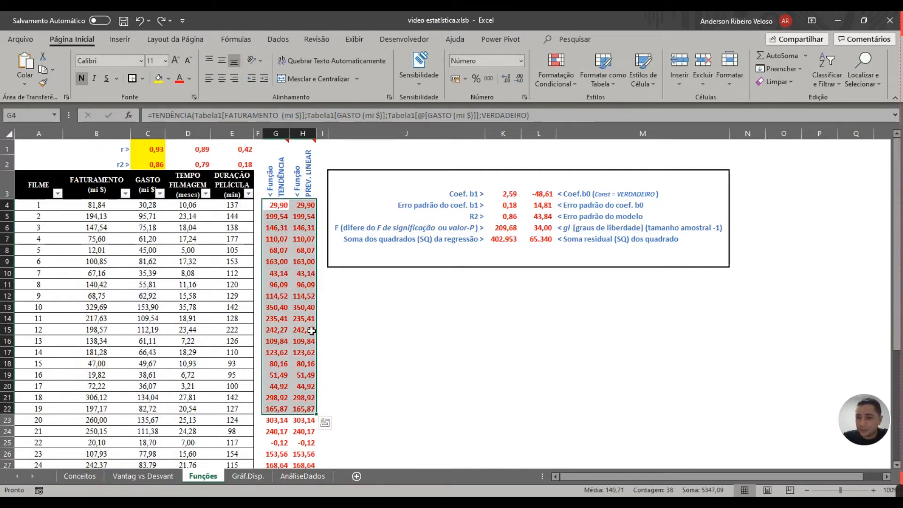
Examine the known y, known x and new x arguments of the TENDÊNCIA formula in G4.
click(274, 205)
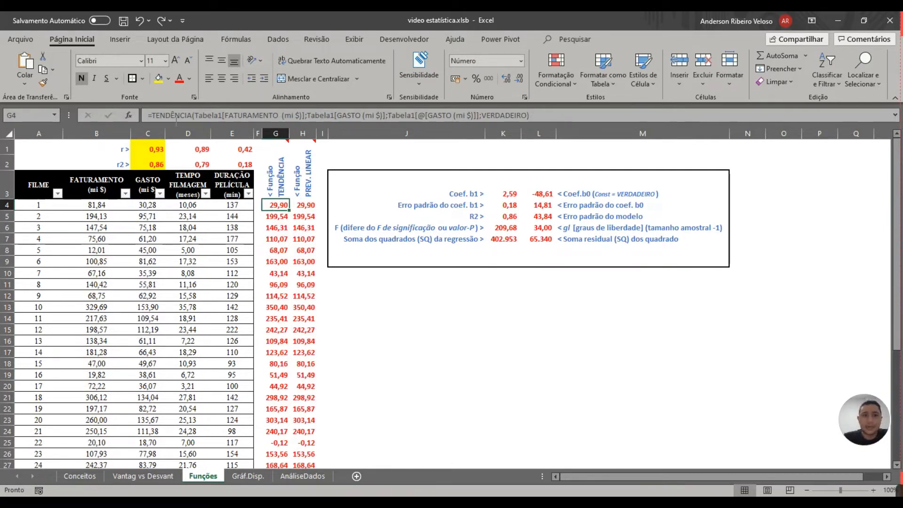
click(208, 114)
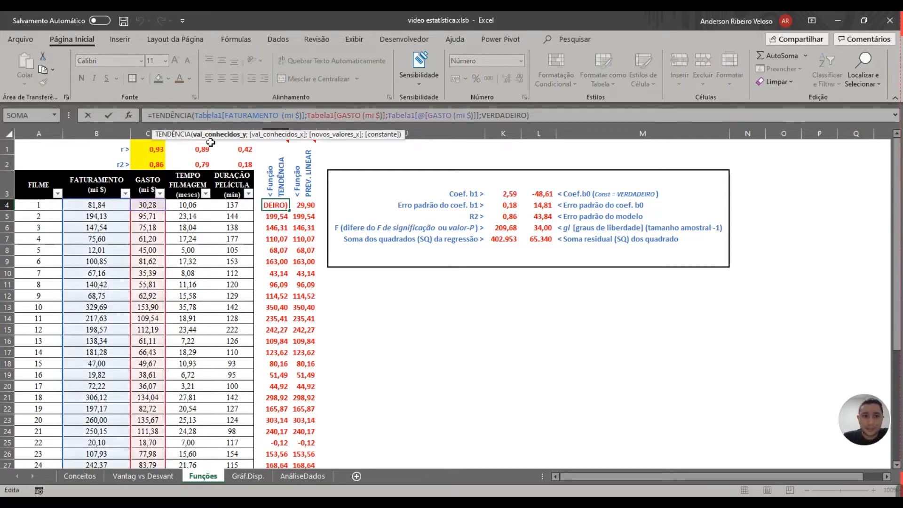
drag(305, 115, 194, 115)
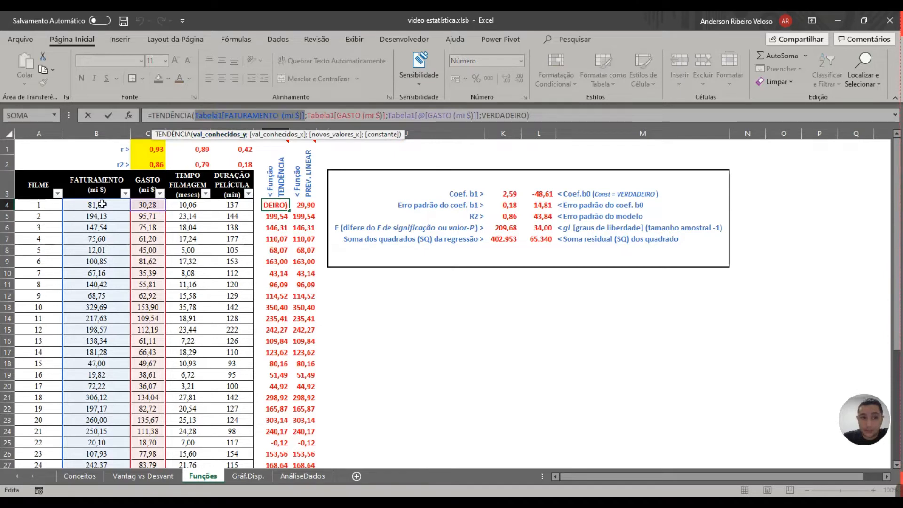
drag(307, 115, 383, 115)
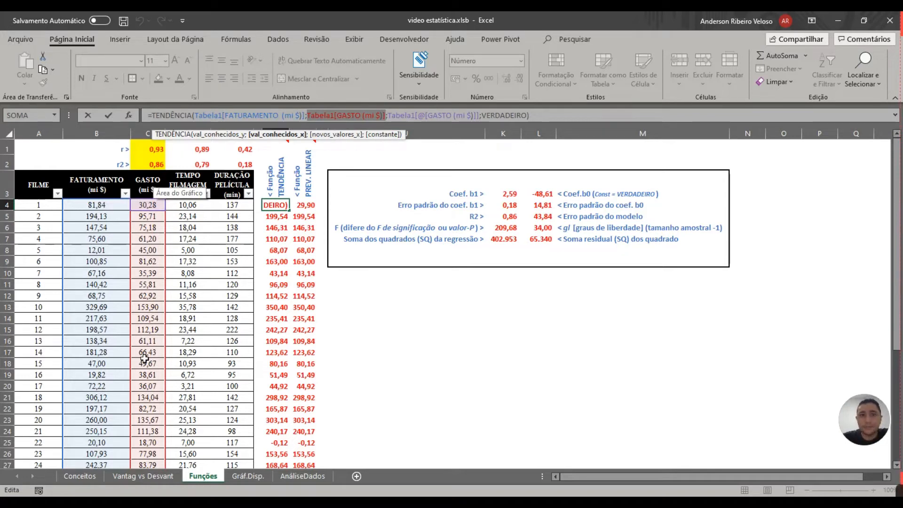
click(388, 116)
drag(388, 116, 474, 118)
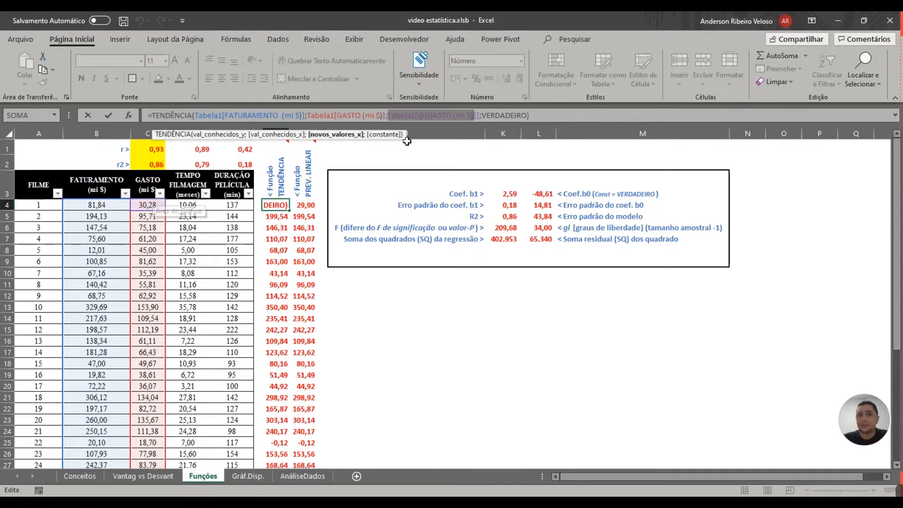
Review the FALSO and VERDADEIRO options for the constant argument of G4's TENDÊNCIA formula, and cancel the edit.
click(503, 116)
double_click(503, 115)
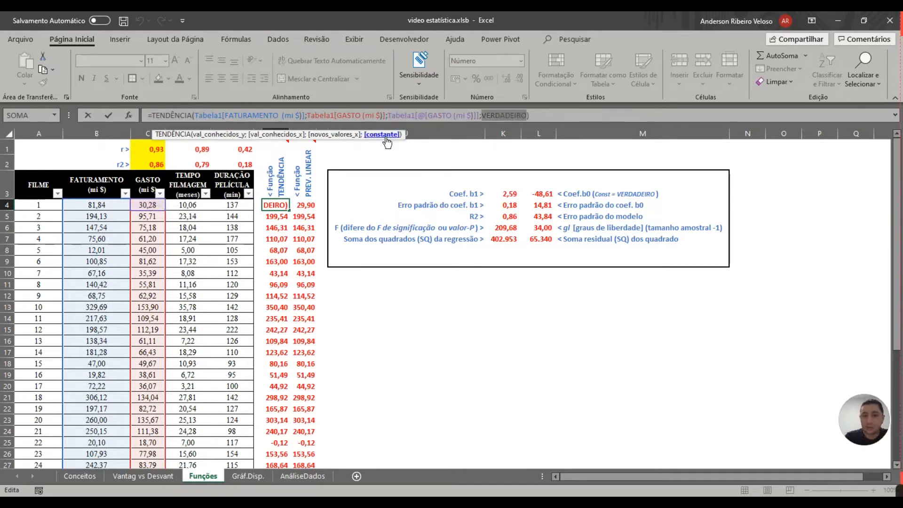
text(ver)
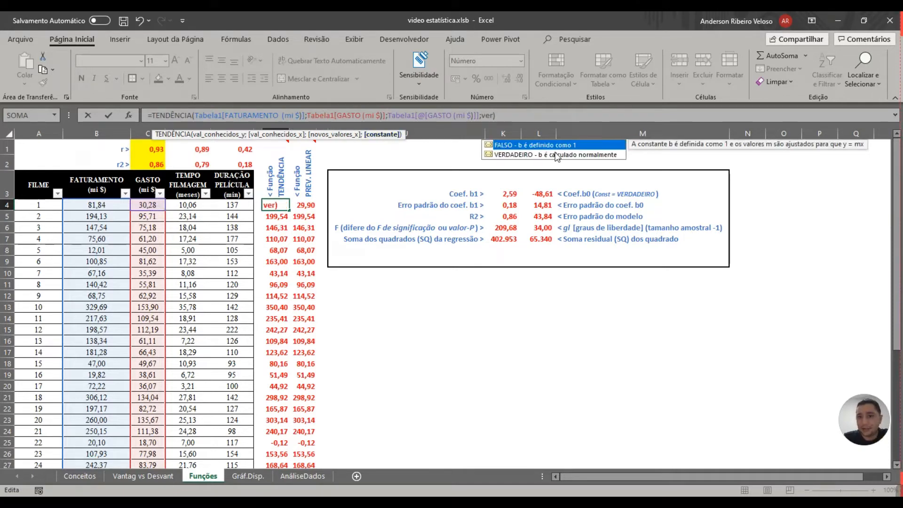
click(529, 156)
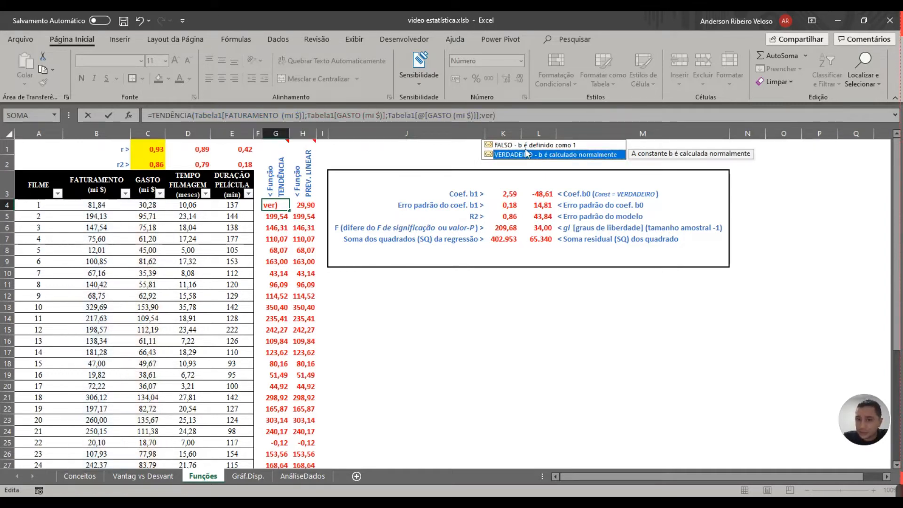
click(510, 147)
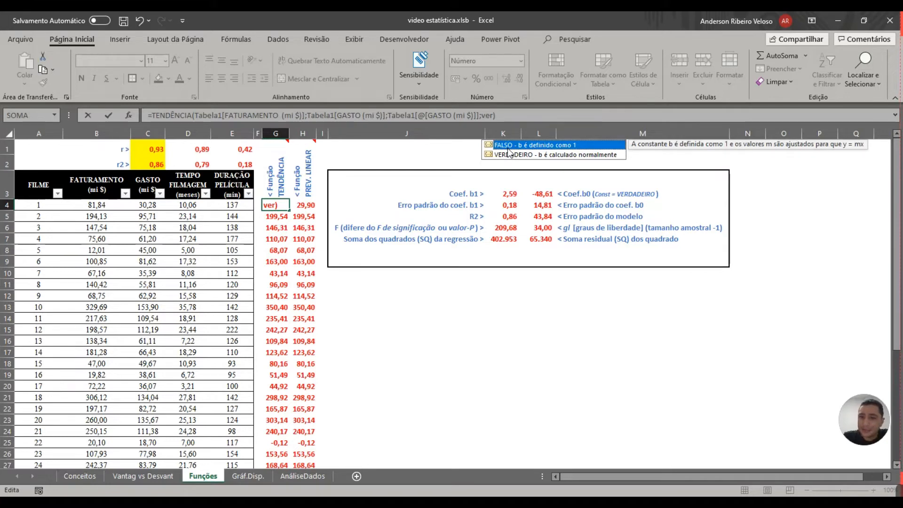
click(515, 157)
key(Escape)
key(Escape)
Check the TENDÊNCIA formulas in G43 and G44 and the spending values 100 and 200 they use below the table.
scroll(270, 196, down, 5)
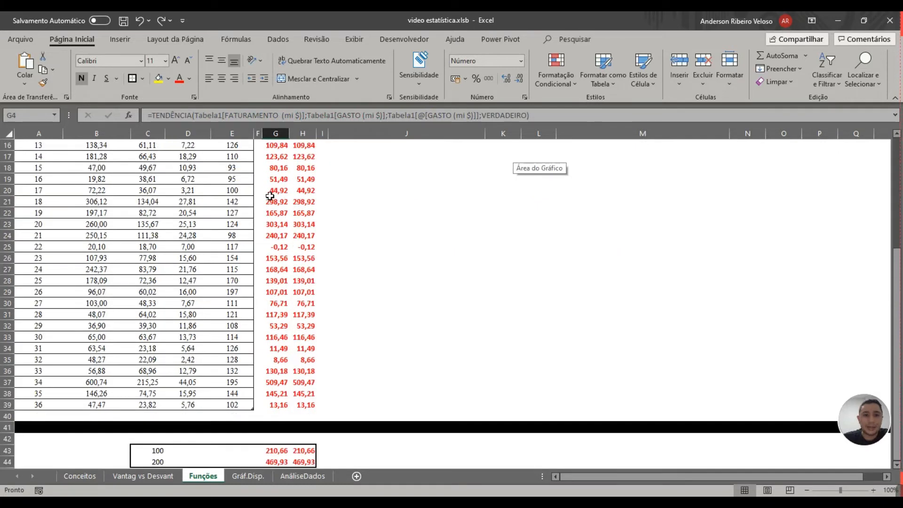
scroll(270, 196, down, 7)
scroll(268, 218, up, 2)
click(272, 281)
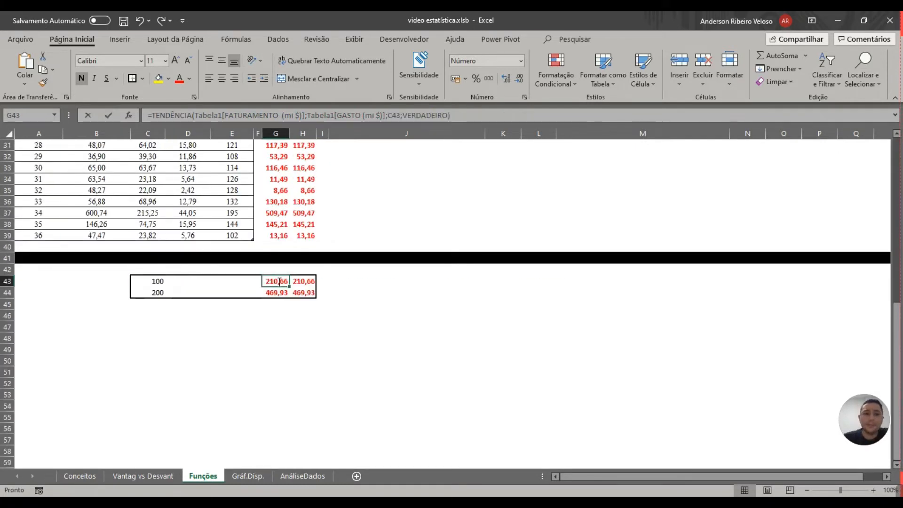
double_click(278, 281)
key(Escape)
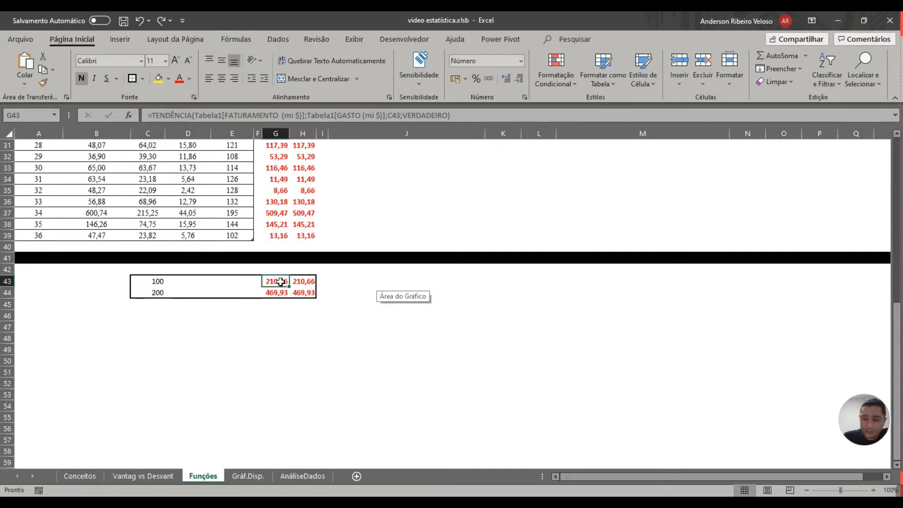
double_click(280, 281)
click(153, 285)
click(277, 292)
double_click(278, 291)
key(Escape)
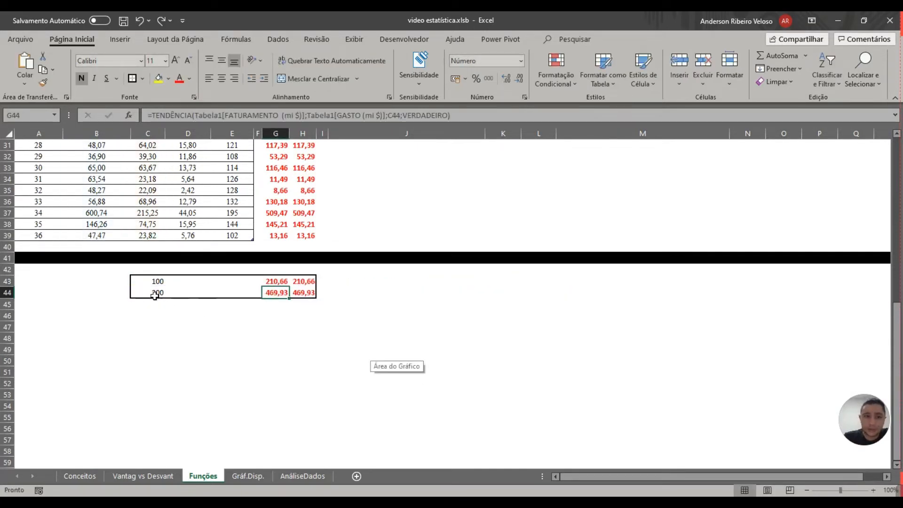
click(155, 296)
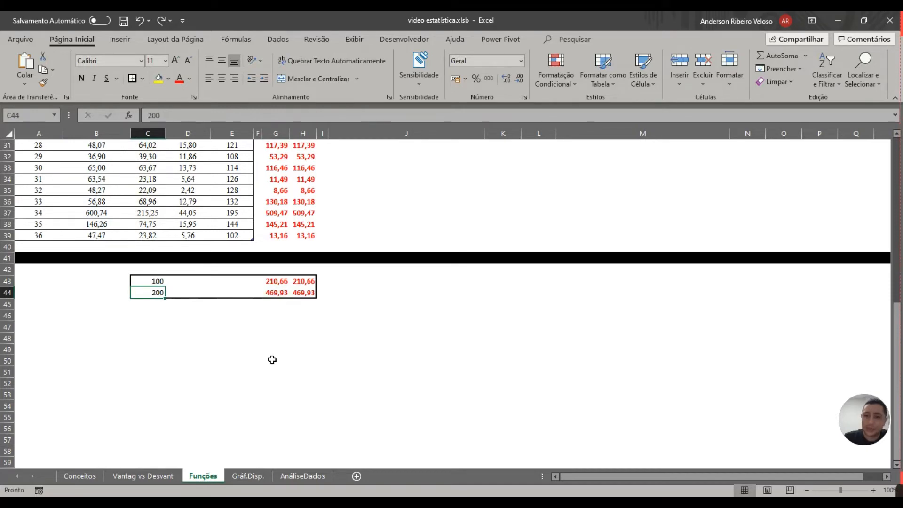
Examine the x, known_ys and known_xs arguments of the PREVISÃO.LINEAR formula in H4.
scroll(284, 312, up, 10)
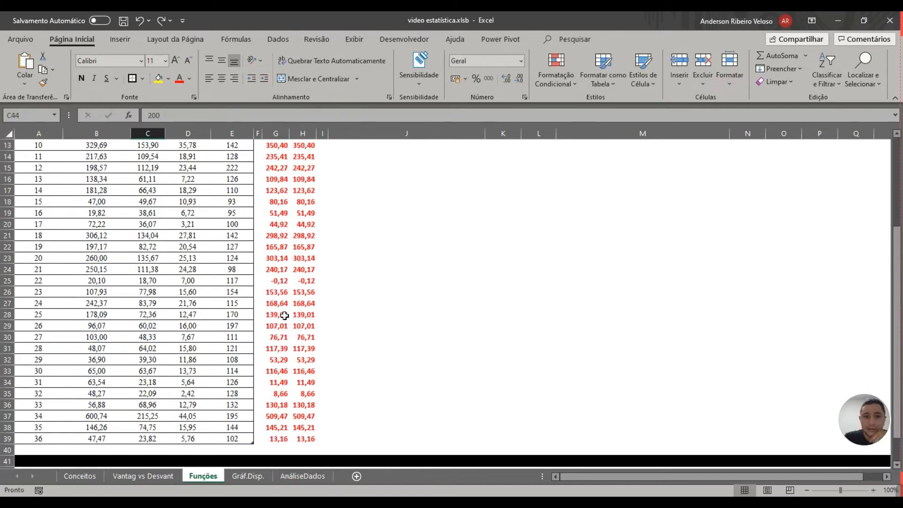
click(303, 205)
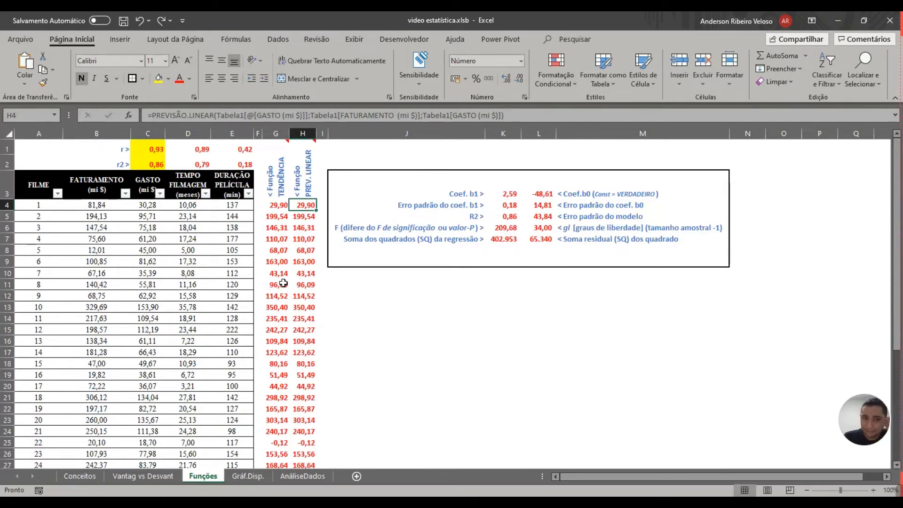
click(276, 204)
click(306, 204)
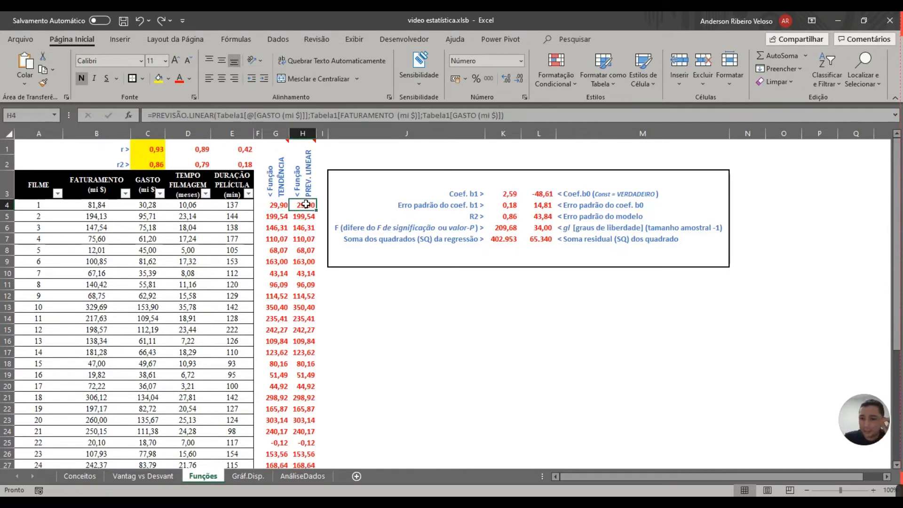
click(237, 116)
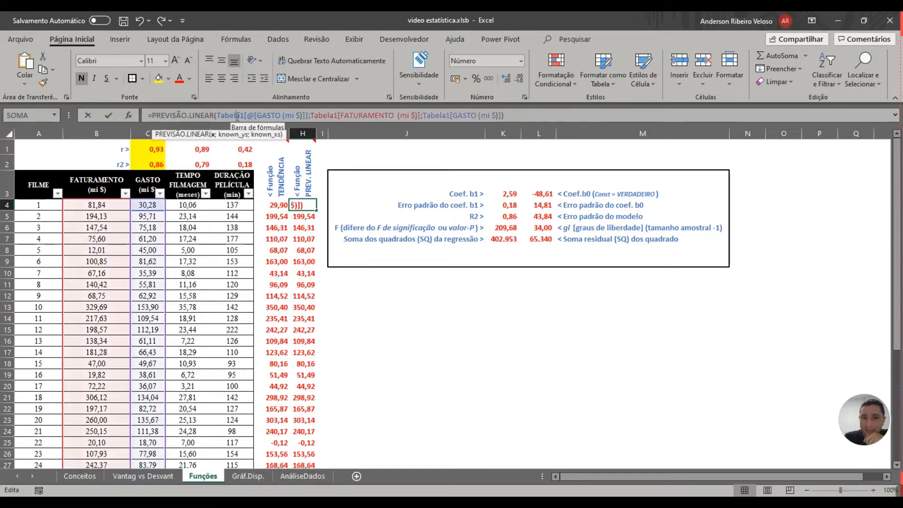
click(371, 115)
click(454, 115)
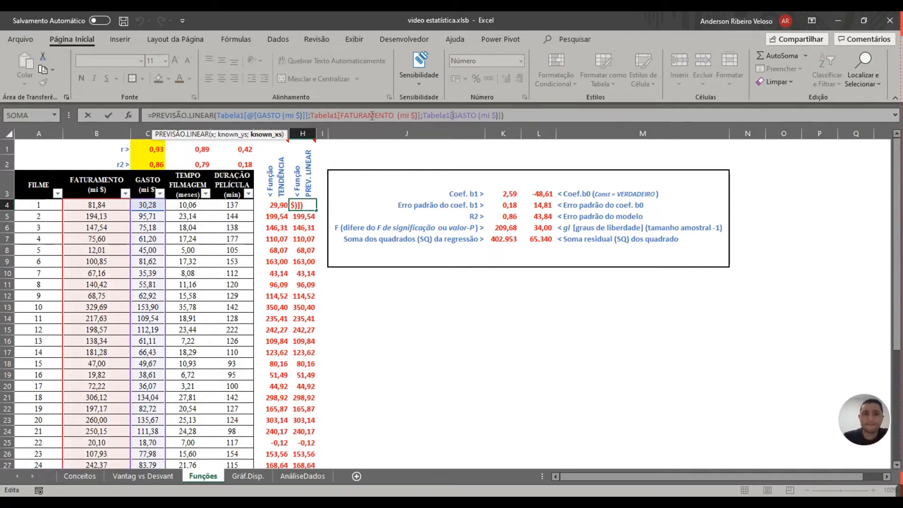
key(Escape)
Read the PREV. LINEAR header note, review the related PREVISÃO.ETS functions through a trial entry in H4, and cancel that entry.
mouse_move(308, 163)
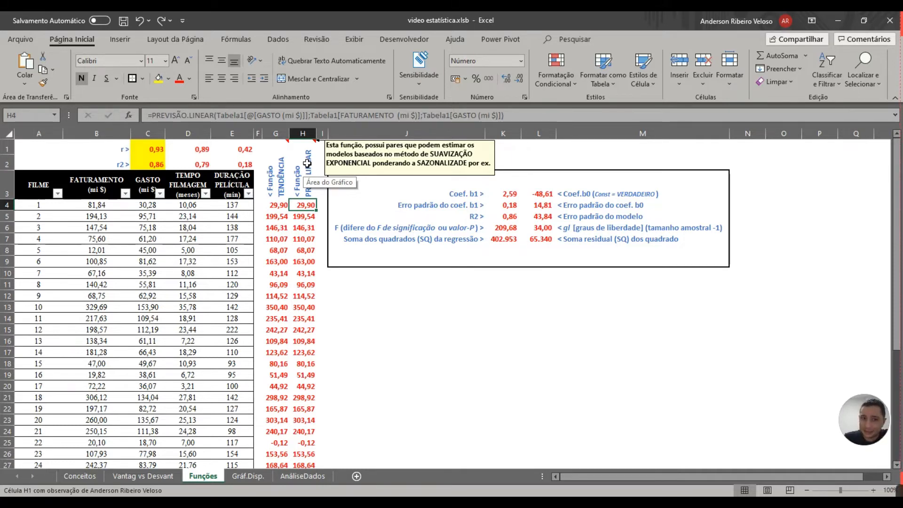
text(=previ)
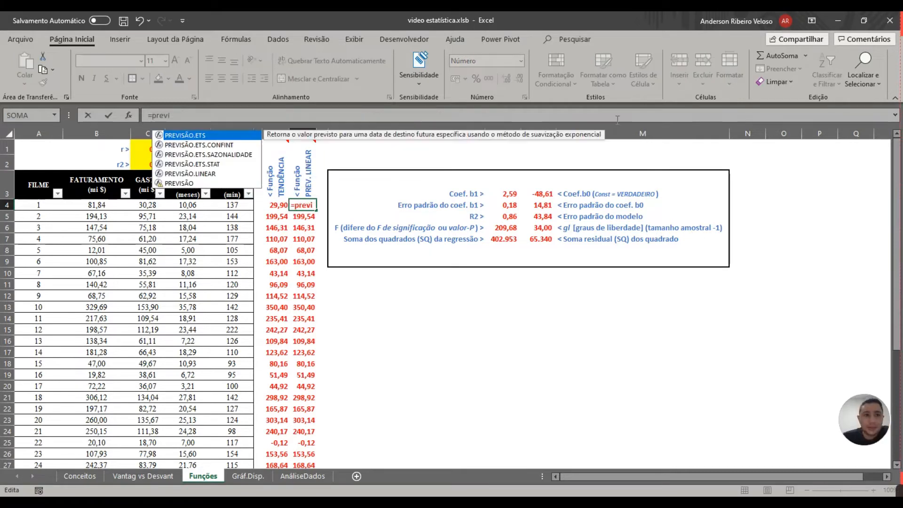
click(196, 146)
click(202, 156)
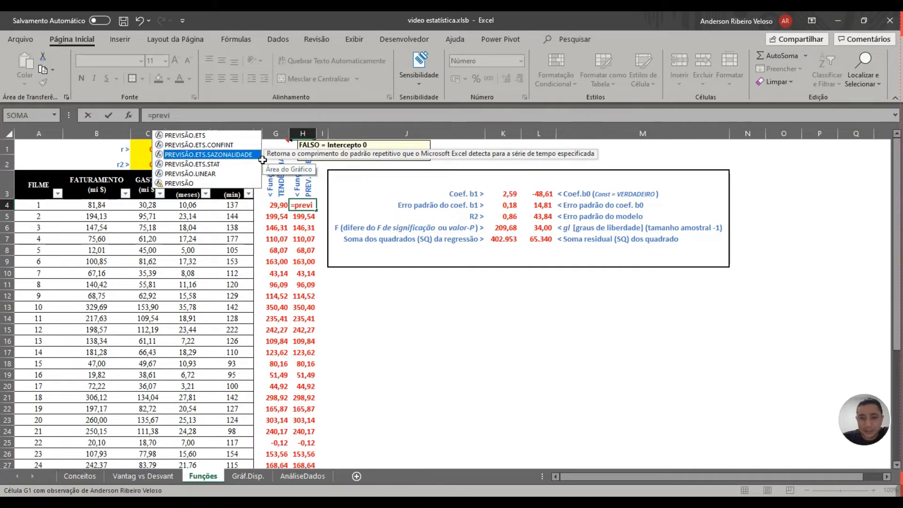
key(Escape)
key(Escape)
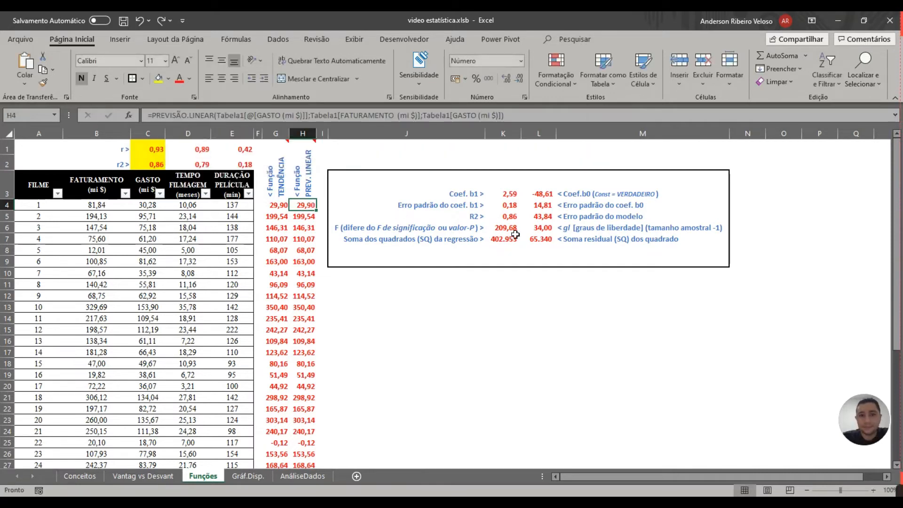
Examine the PROJ.LIN formula in K3, covering its known_ys (FATURAMENTO) and known_xs (GASTO) arguments.
click(496, 196)
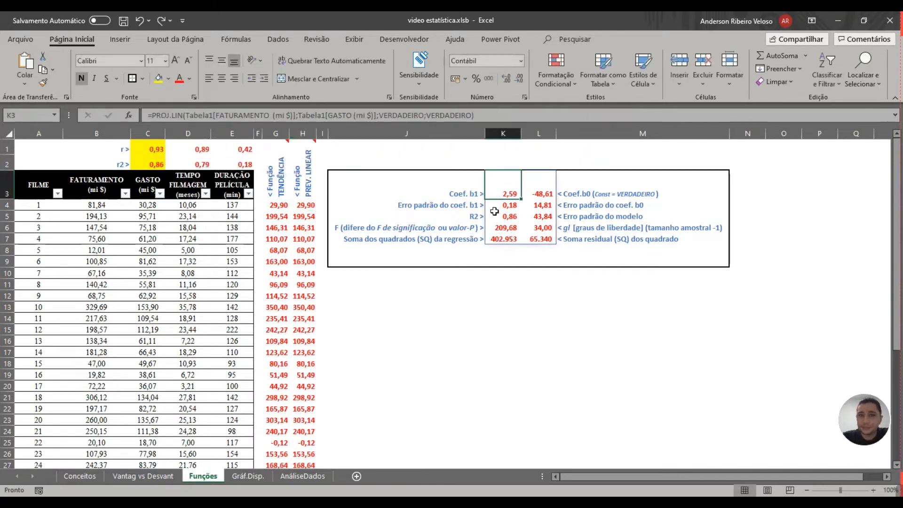
drag(183, 115, 151, 115)
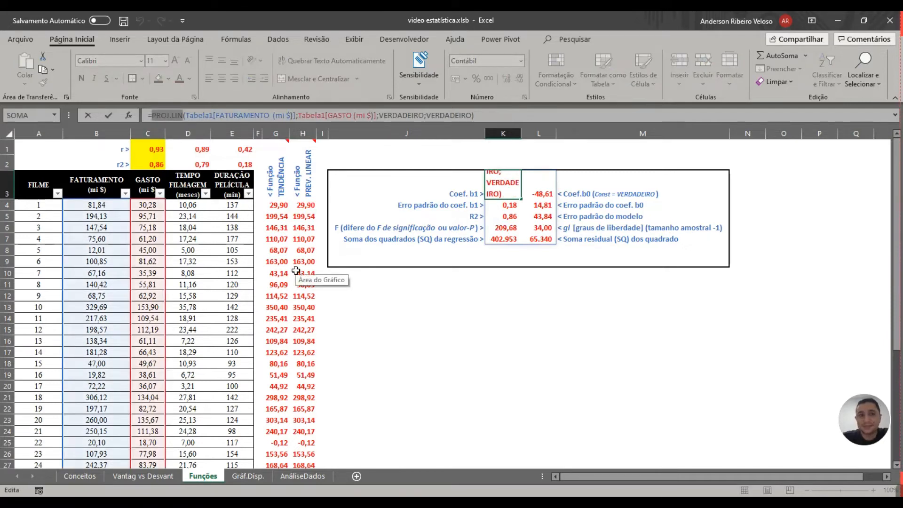
click(248, 115)
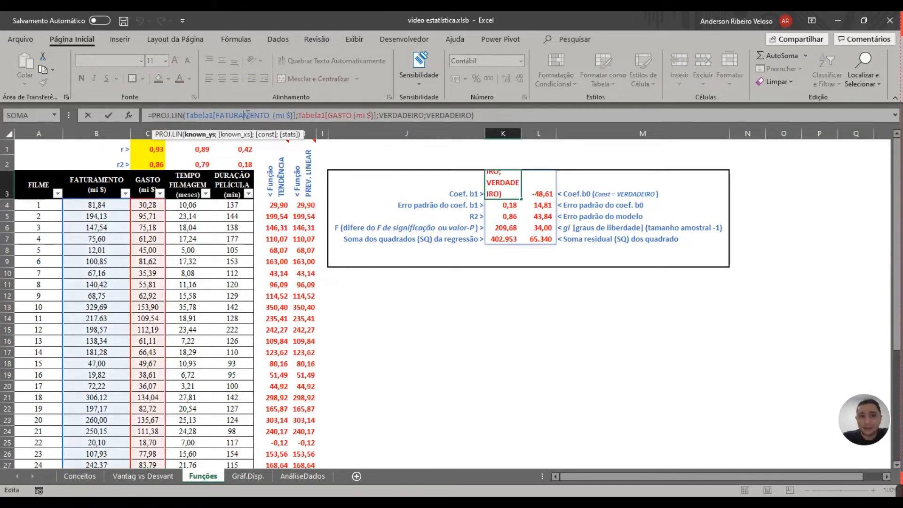
click(338, 116)
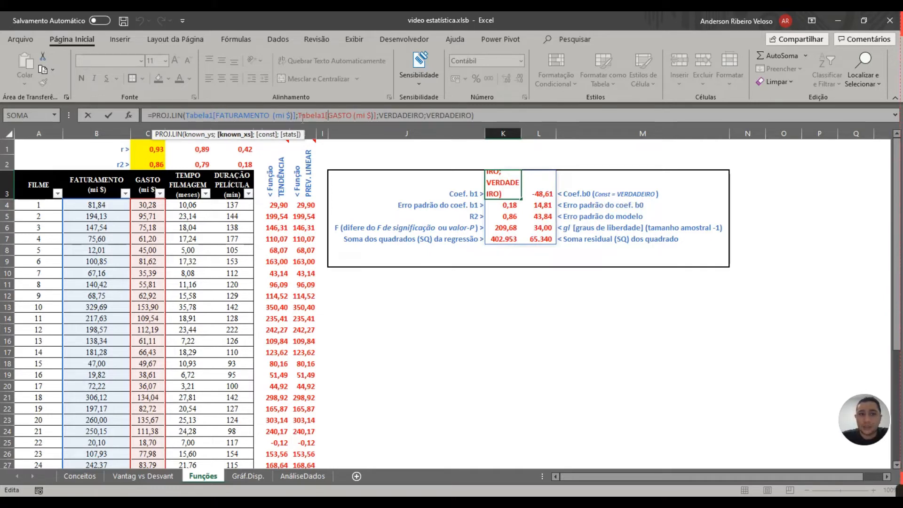
Check the const and stats arguments of K3's PROJ.LIN formula, both set to VERDADEIRO, and leave the formula unchanged.
click(408, 114)
click(449, 115)
click(409, 115)
click(460, 115)
click(413, 114)
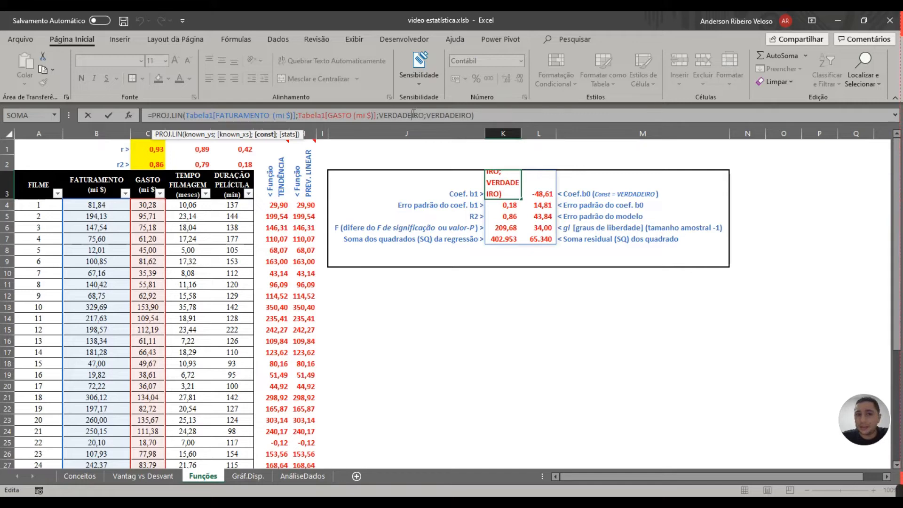
click(460, 114)
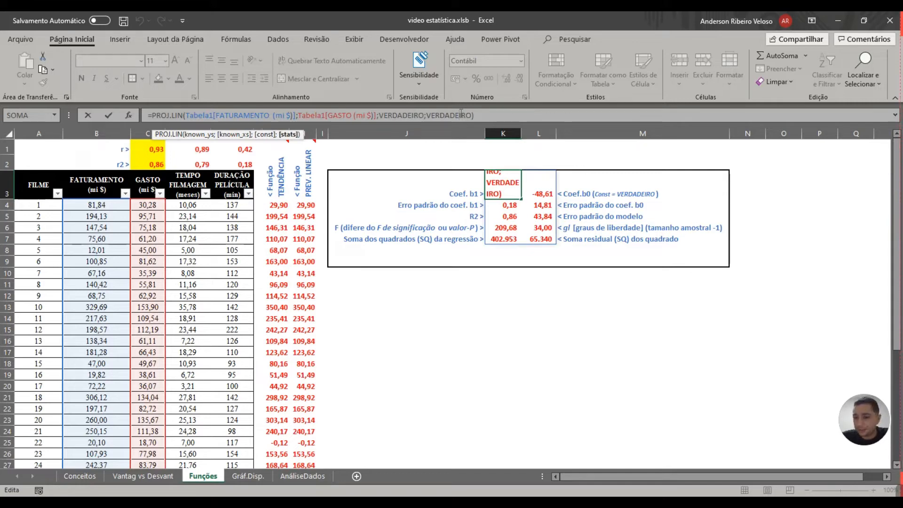
click(386, 115)
click(446, 115)
click(409, 115)
click(442, 114)
key(Return)
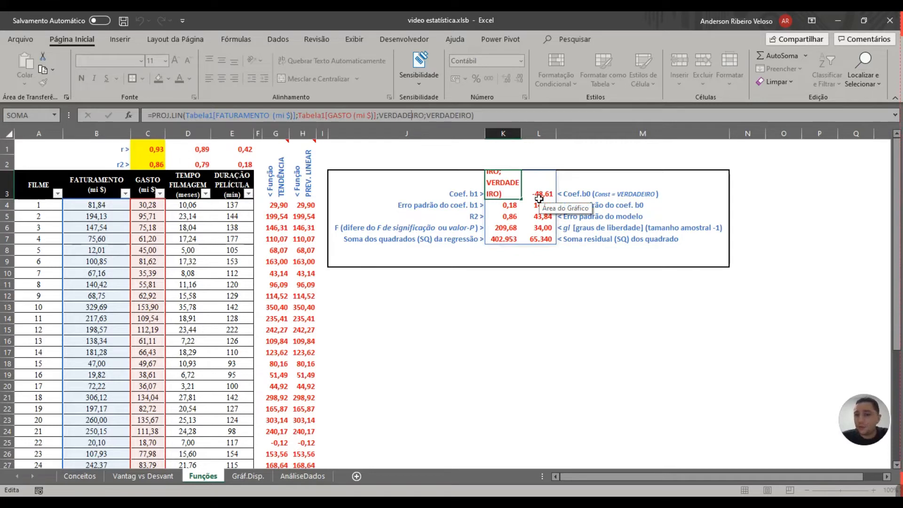
Copy K3's formula into K11: =PROJ.LIN(Tabela1[FATURAMENTO (mi $)];Tabela1[GASTO (mi $)];VERDADEIRO;VERDADEIRO).
drag(501, 193, 549, 240)
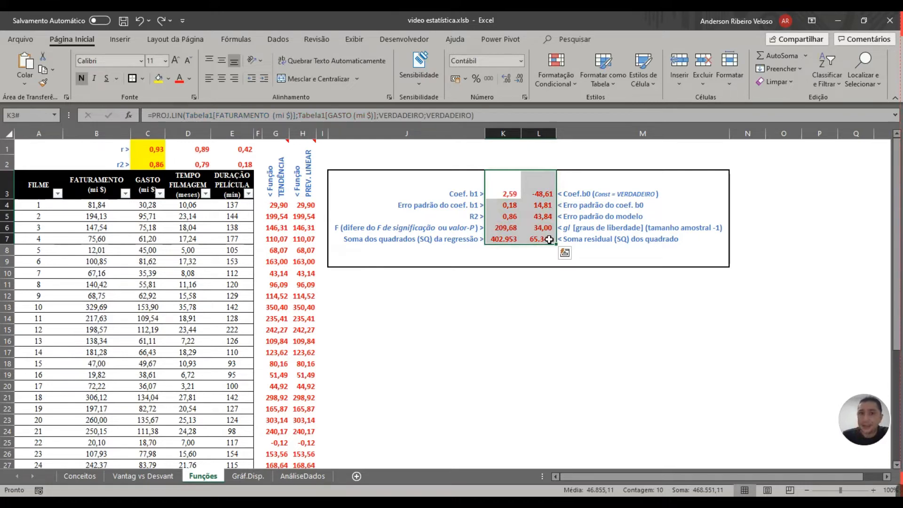
click(497, 114)
key(Escape)
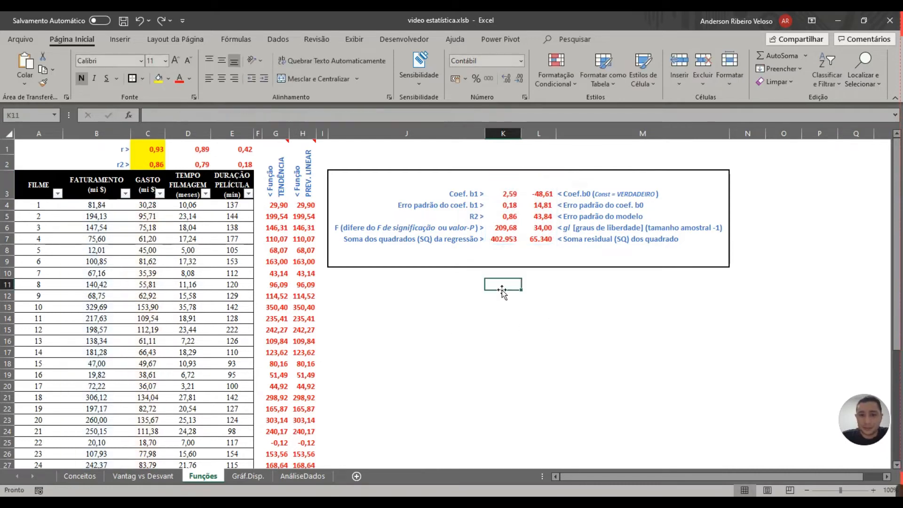
double_click(503, 284)
text(=PROJ.LIN(Tabela1[FATURAMENTO  (mi $)];Tabela1[GASTO (mi $)];VERDADEIRO;VERDADEIRO))
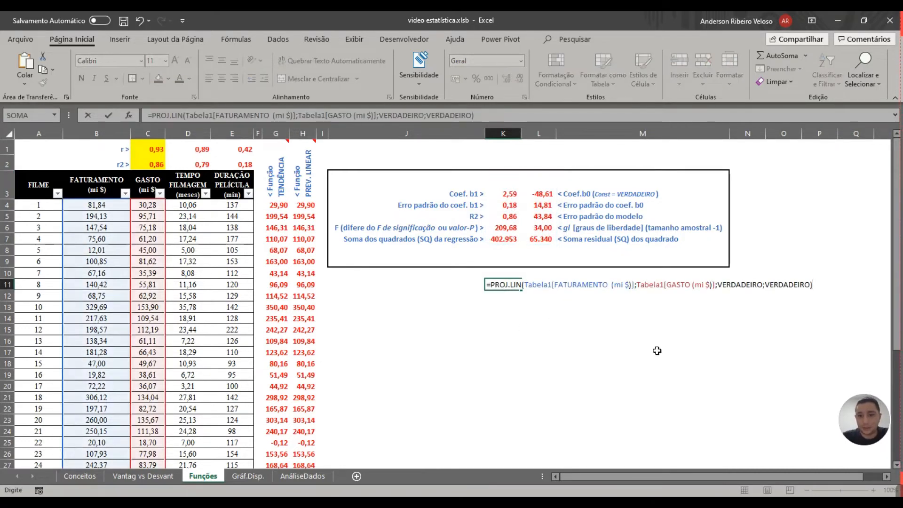
key(Return)
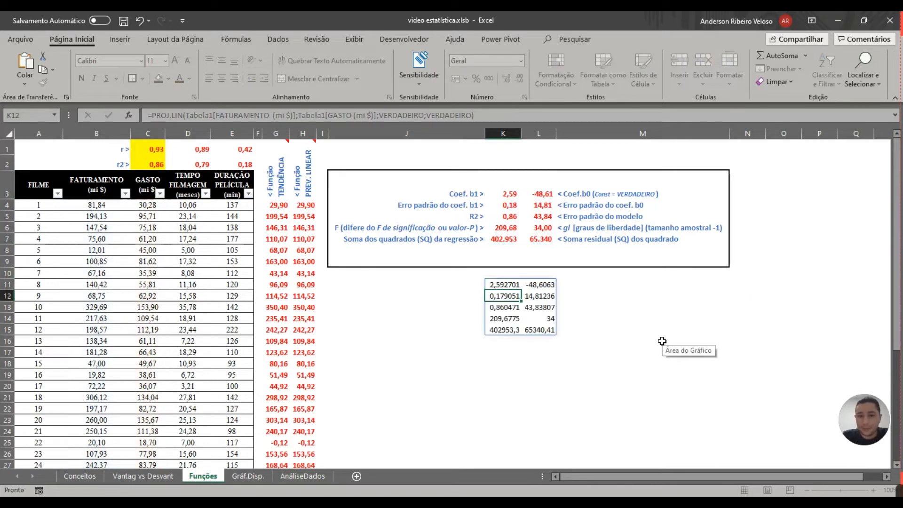
Compare the unlabeled PROJ.LIN output in K11:L15 with the descriptive labels in J3:J7 and M3:M7.
drag(507, 286, 547, 328)
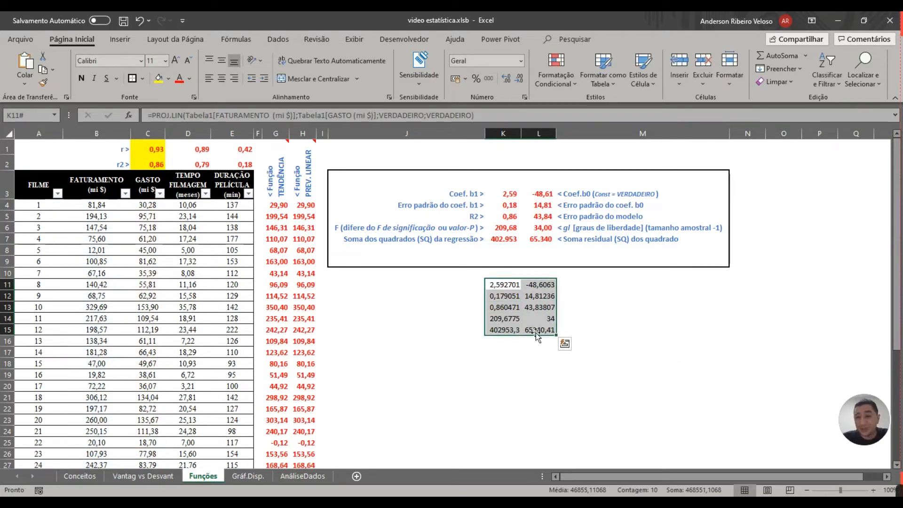
drag(475, 193, 470, 239)
click(569, 194)
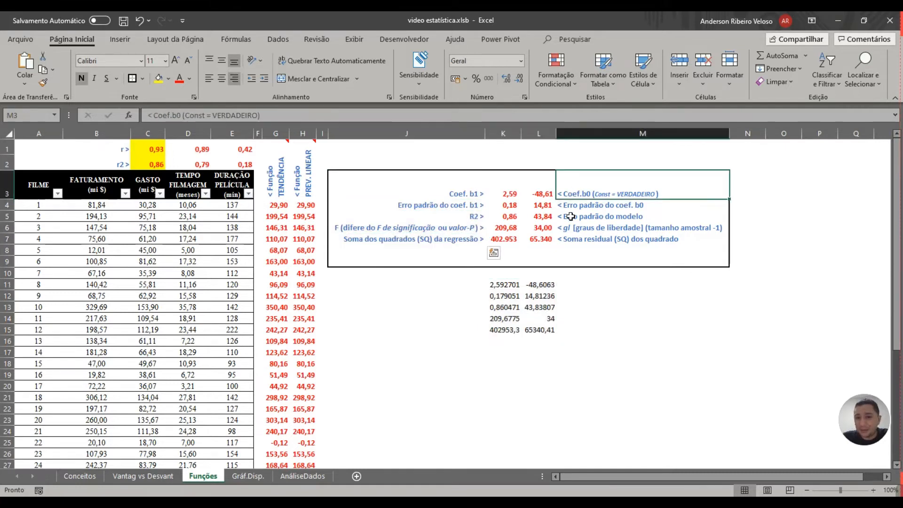
drag(570, 217, 569, 239)
drag(506, 285, 541, 334)
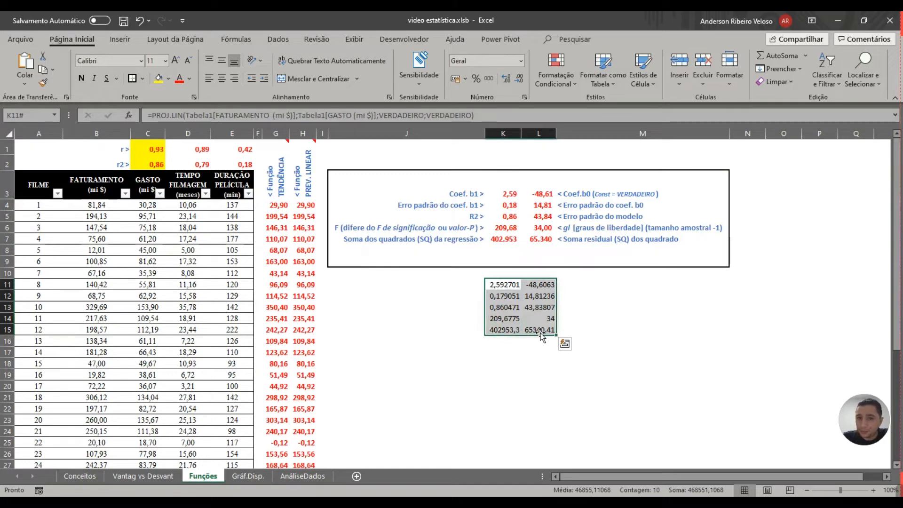
drag(477, 193, 480, 240)
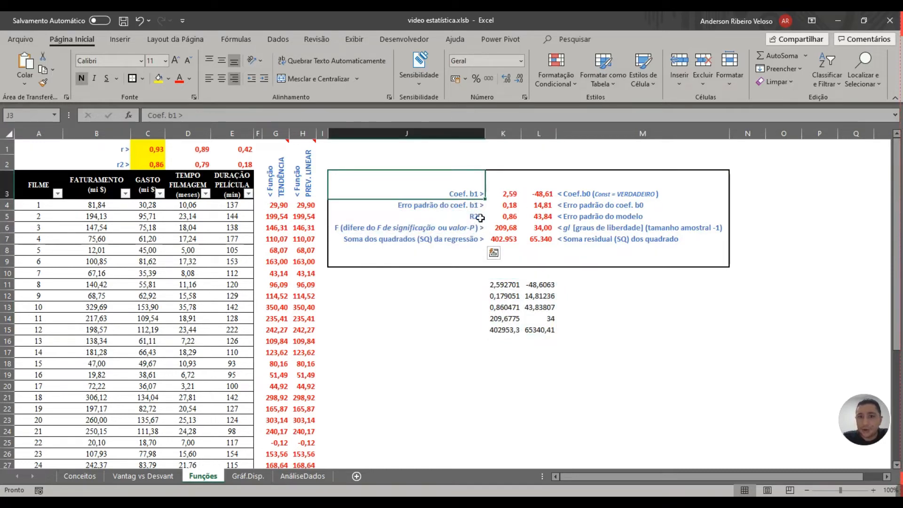
drag(565, 206, 566, 242)
drag(475, 195, 567, 239)
click(481, 195)
Examine the Coef. b1 and b0 cells, K3's VERDADEIRO constant argument, and the remaining statistics in K3:L7.
click(491, 197)
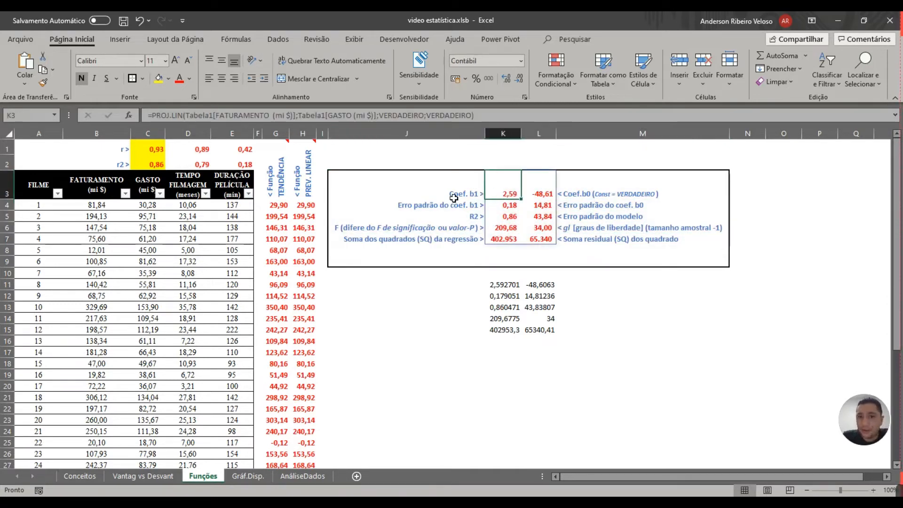
click(551, 197)
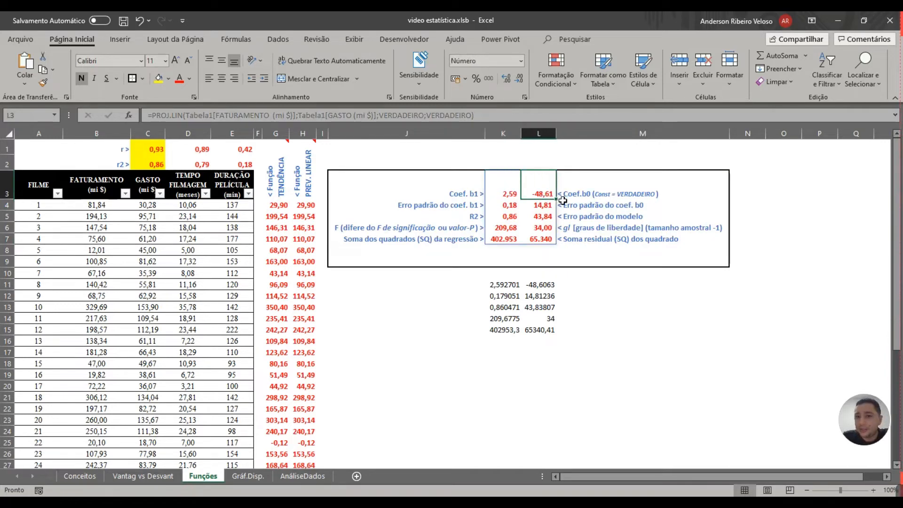
click(611, 195)
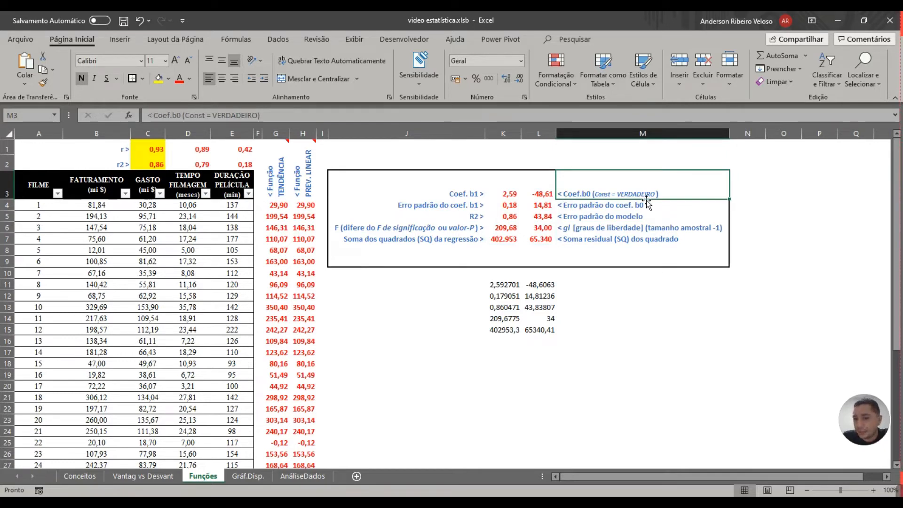
click(506, 191)
click(410, 117)
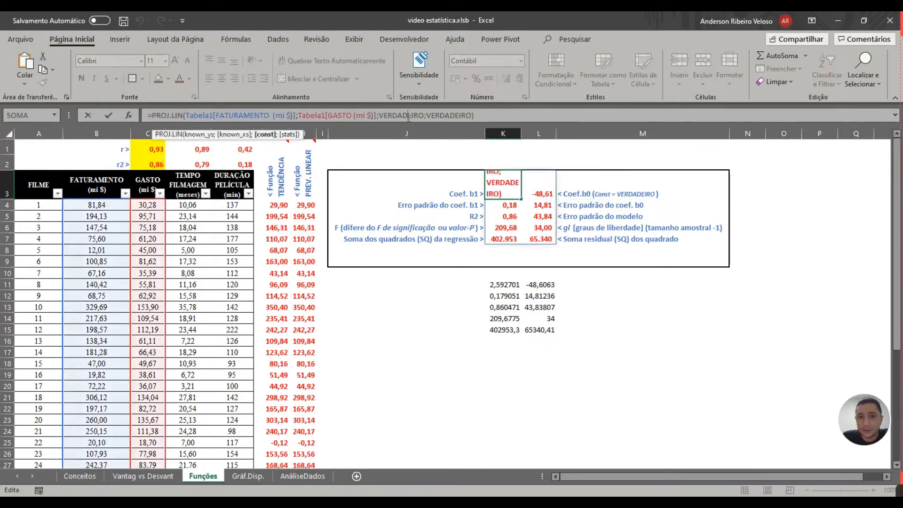
double_click(394, 117)
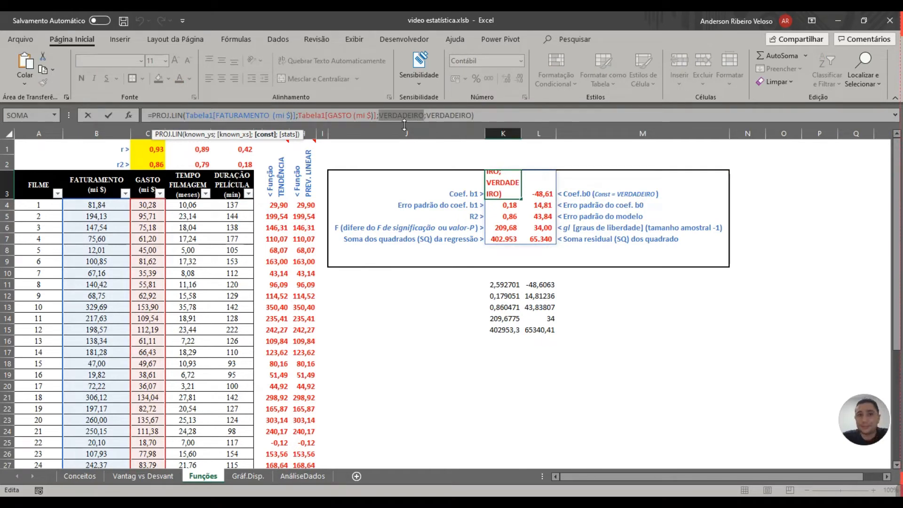
key(Escape)
key(Down)
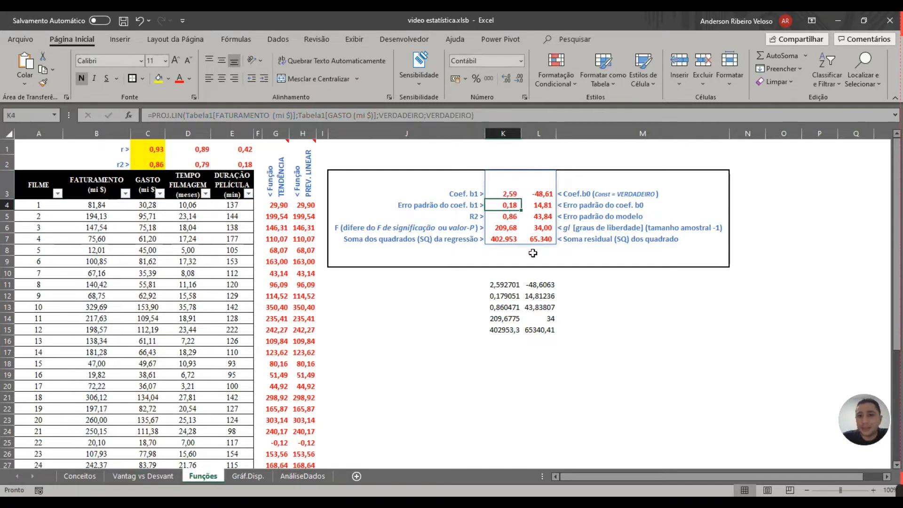
click(510, 217)
click(538, 228)
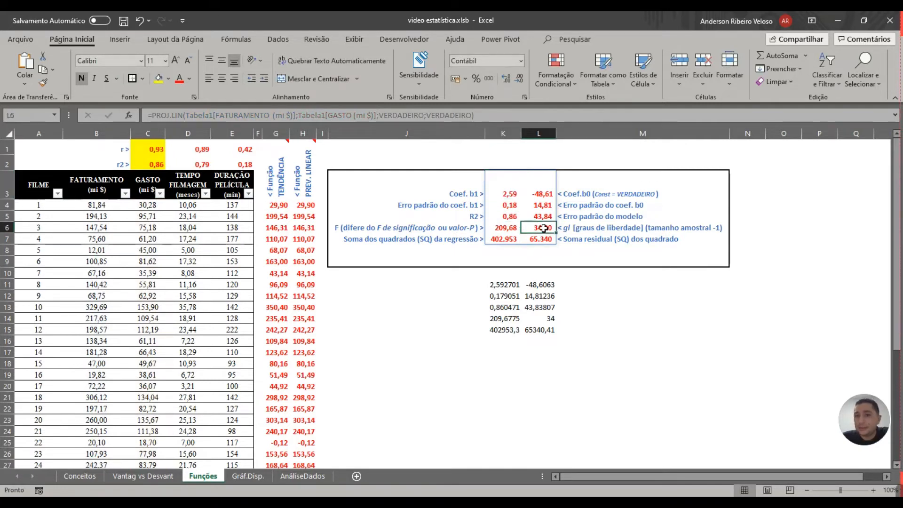
click(516, 194)
drag(516, 194, 544, 240)
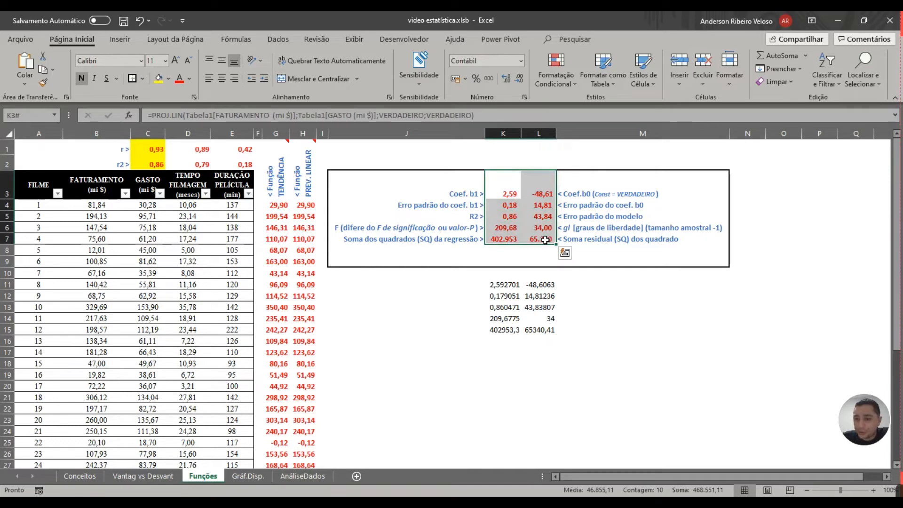
Set film 1's GASTO in C4 to 10000, inspect the recalculated PROJ.LIN block, and undo the test changes.
click(139, 205)
text(10)
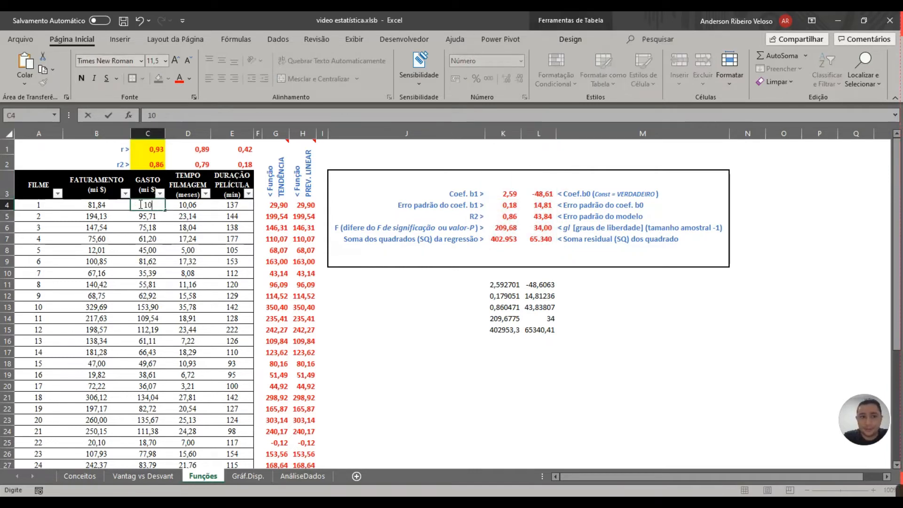
text(000)
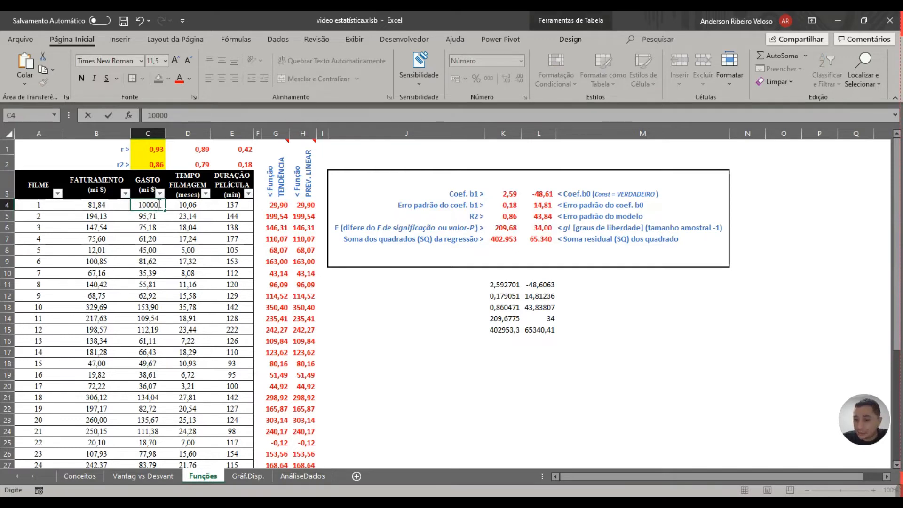
key(Return)
drag(503, 191, 537, 233)
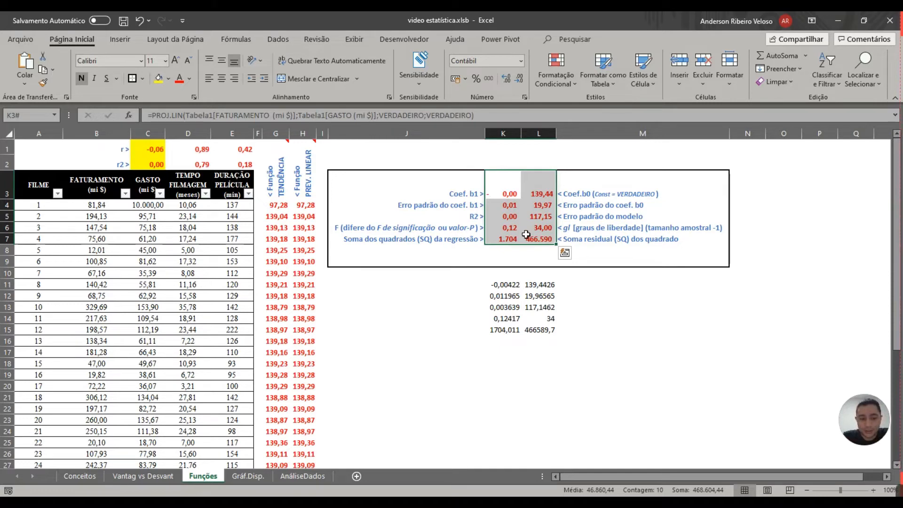
key(ctrl+z)
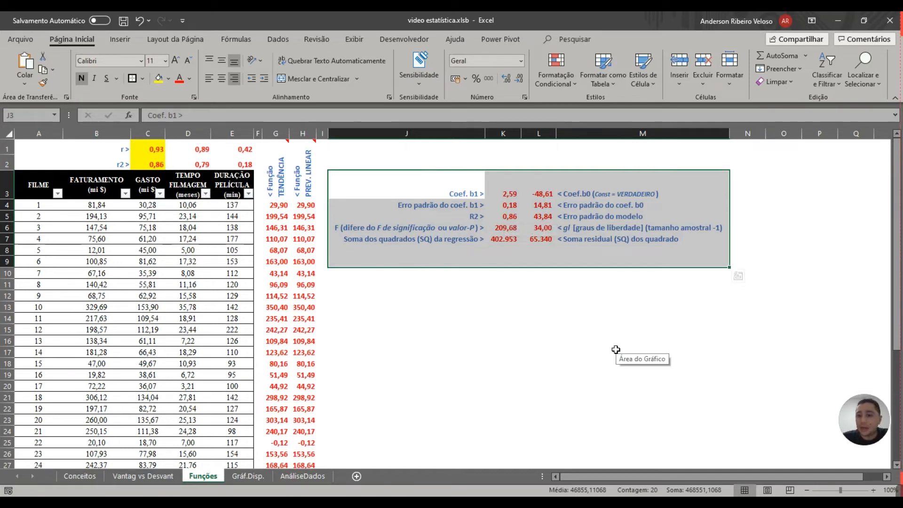
On the Gráf.Disp. sheet, insert a markers-only scatter chart from the FATURAMENTO and GASTO columns and move it over columns K to R.
key(ctrl+Page_Down)
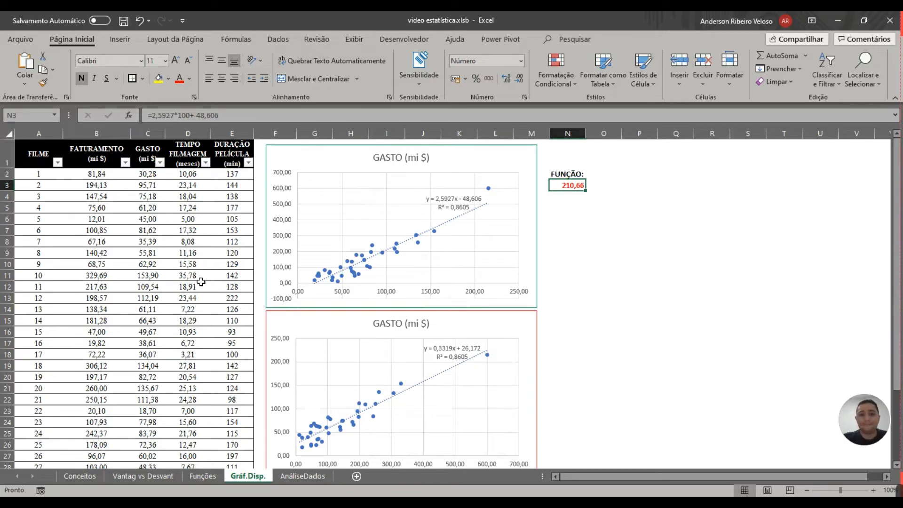
click(267, 297)
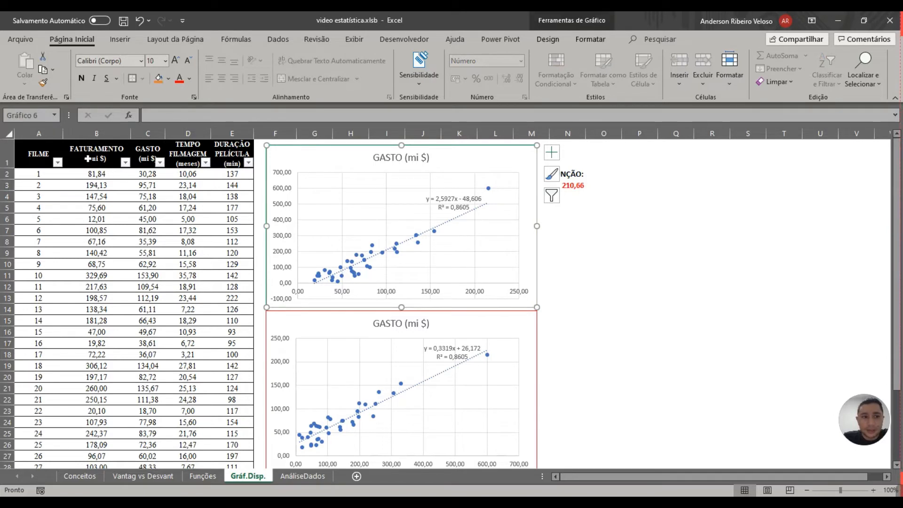
drag(96, 134, 149, 133)
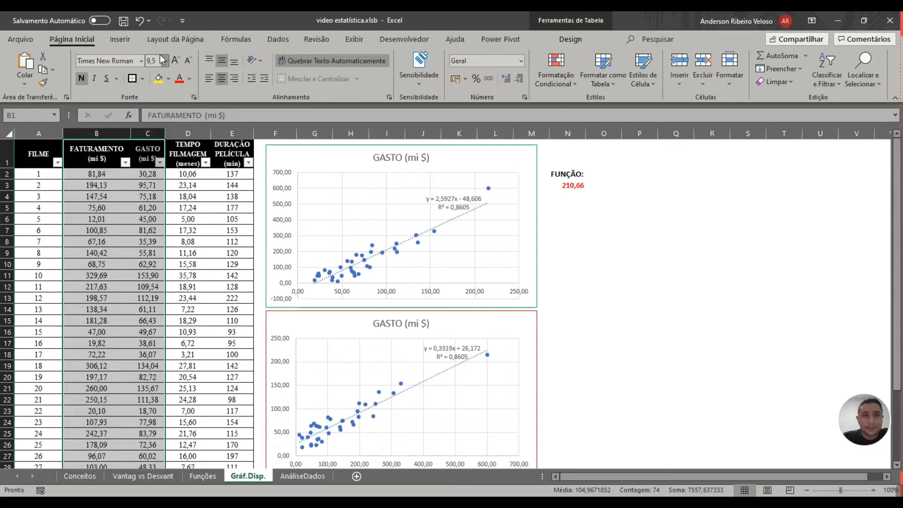
click(120, 43)
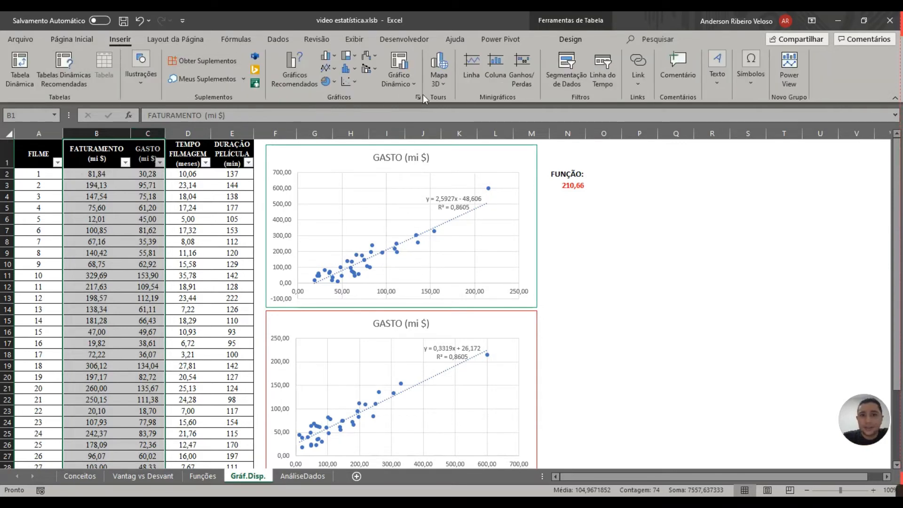
click(354, 83)
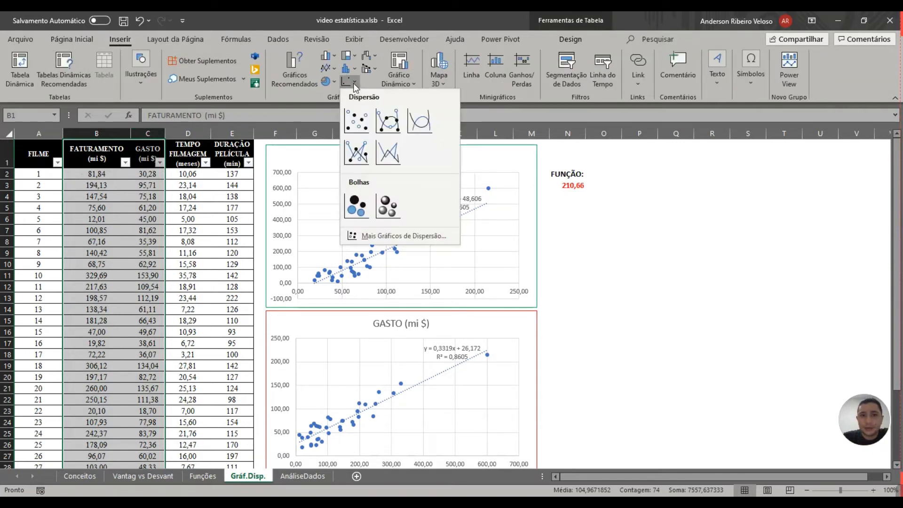
click(356, 123)
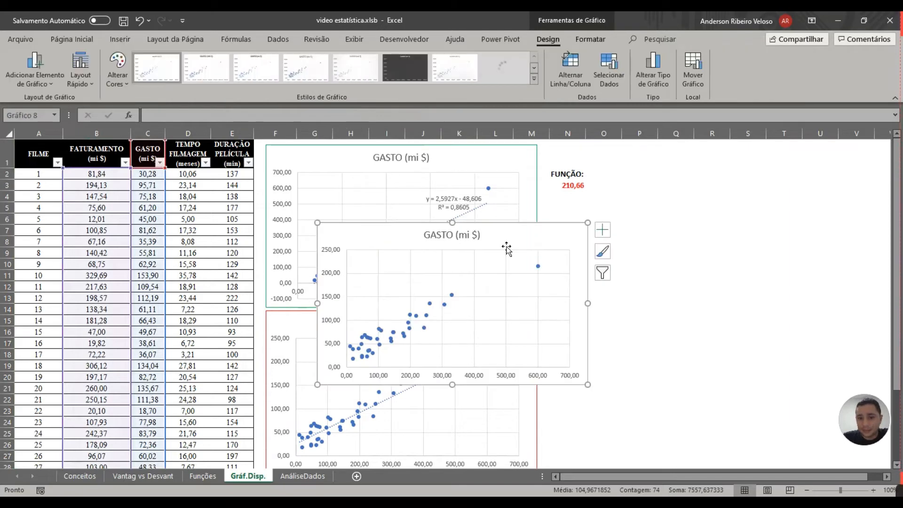
drag(504, 226, 630, 224)
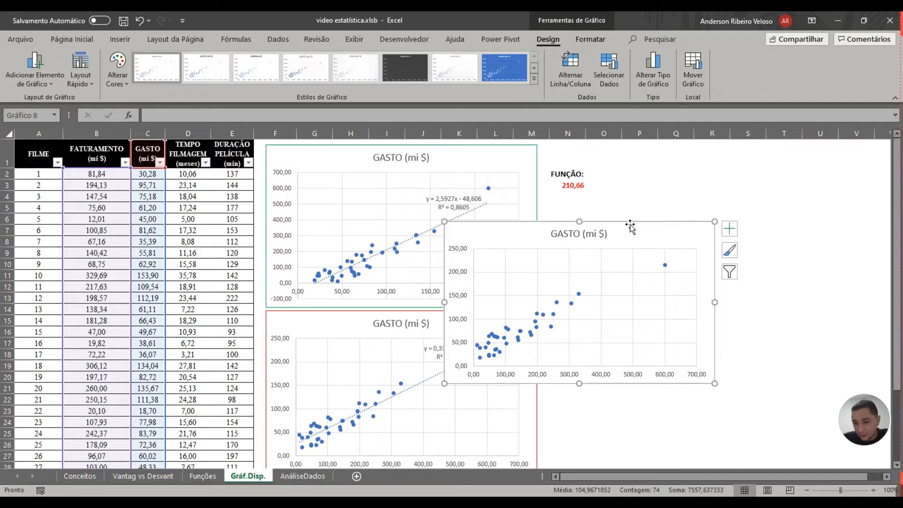
drag(630, 224, 644, 221)
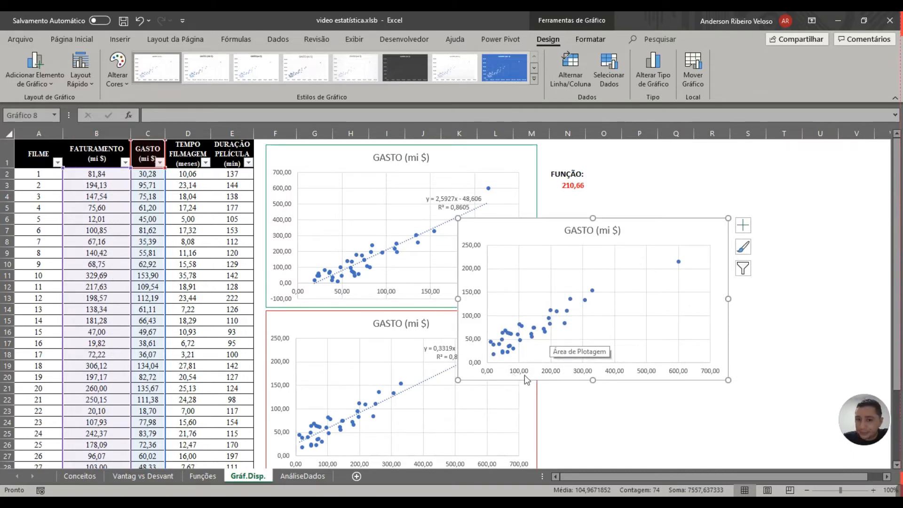
Edit the new chart's GASTO series so its X values use $C$2:$C$37.
right_click(604, 375)
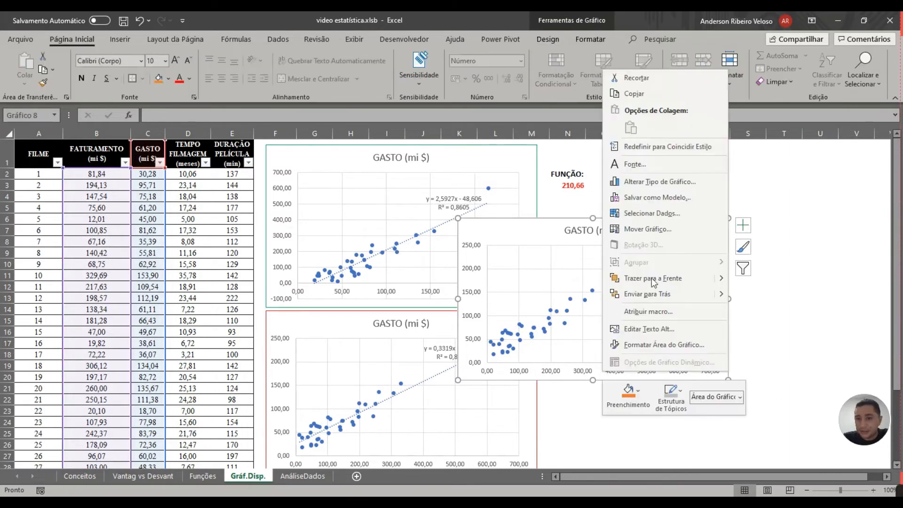
click(549, 356)
right_click(567, 370)
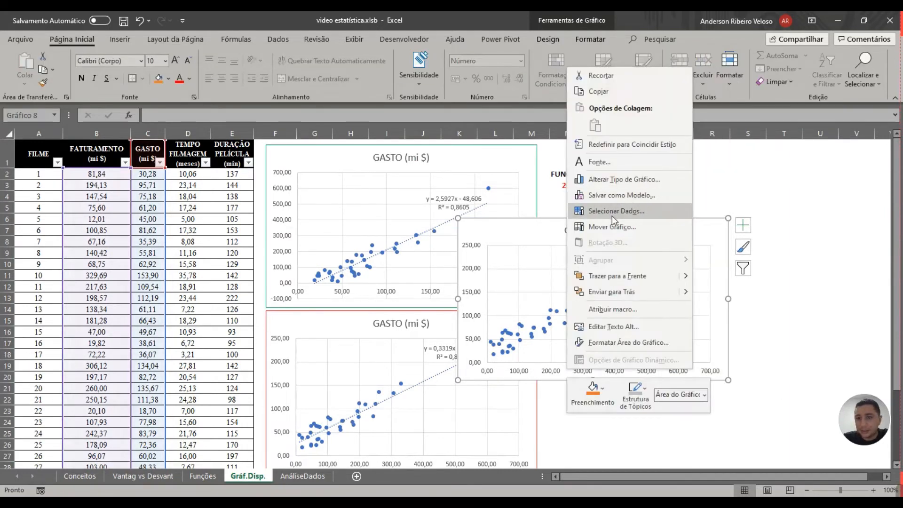
click(612, 216)
click(340, 284)
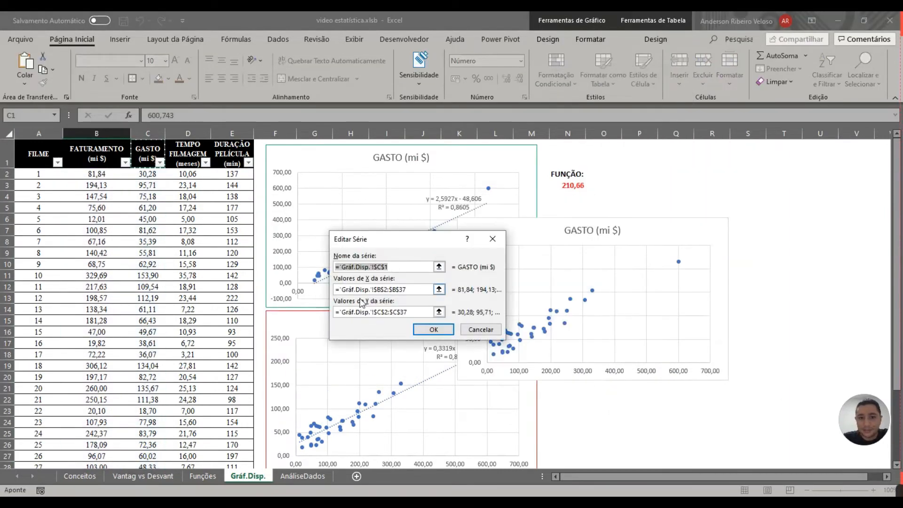
click(383, 289)
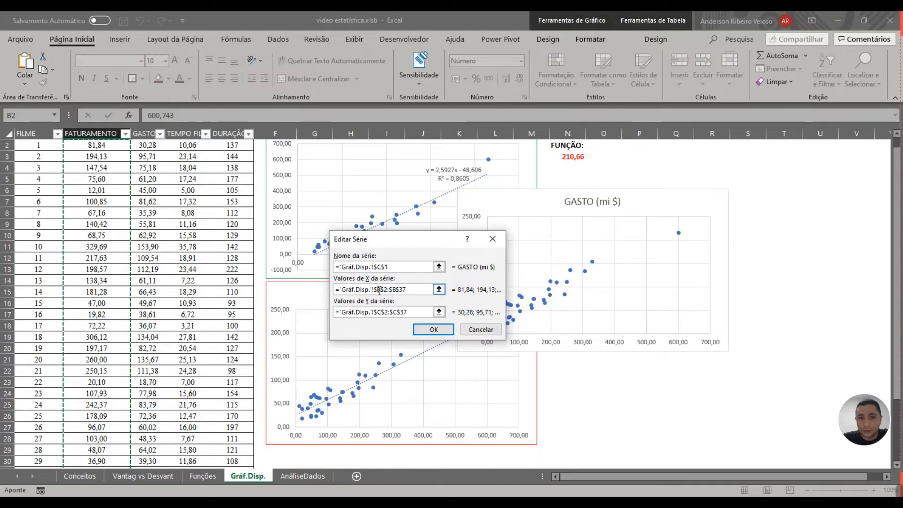
click(410, 293)
text(c)
key(Delete)
text(c)
Set the series' Y values to $B$2:$B$37 and apply the data source changes.
click(379, 313)
key(Delete)
text(b)
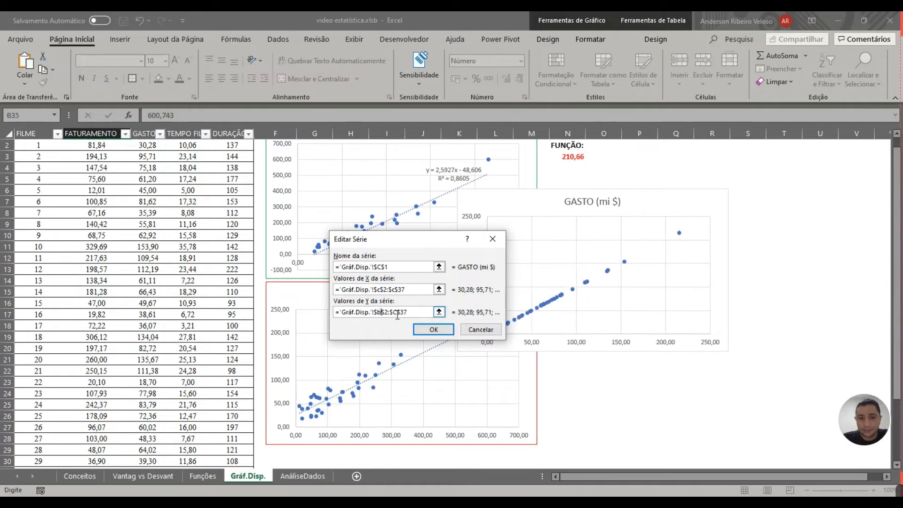
click(434, 329)
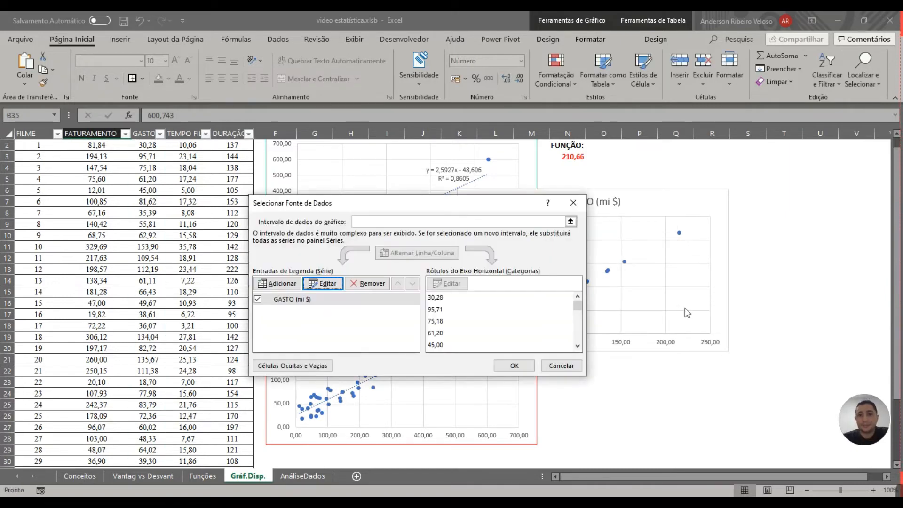
click(514, 365)
scroll(705, 289, up, 1)
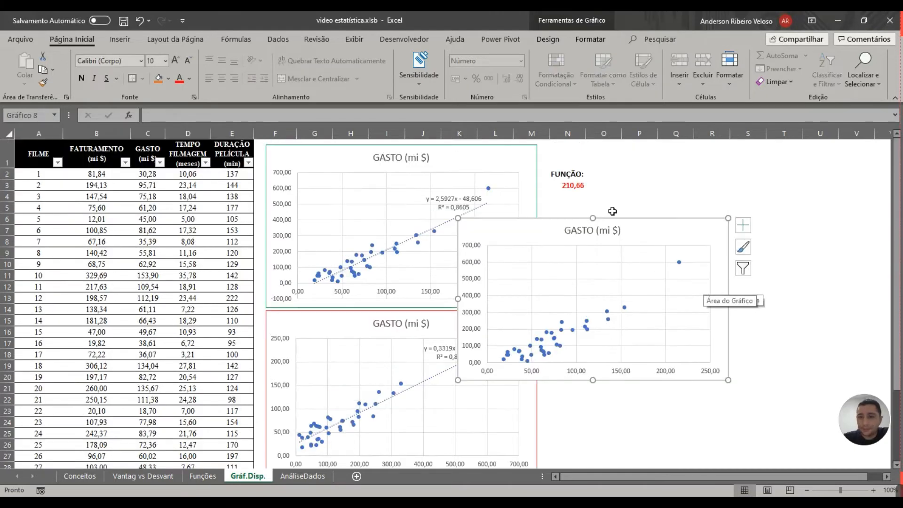
Delete the two older scatter charts, and move the new chart into their place beside the table and enlarge it to about column Q.
mouse_move(618, 221)
mouse_down()
mouse_move(451, 157)
mouse_move(548, 225)
mouse_move(628, 221)
mouse_up()
click(263, 302)
click(270, 302)
ctrl+click(271, 320)
key(Delete)
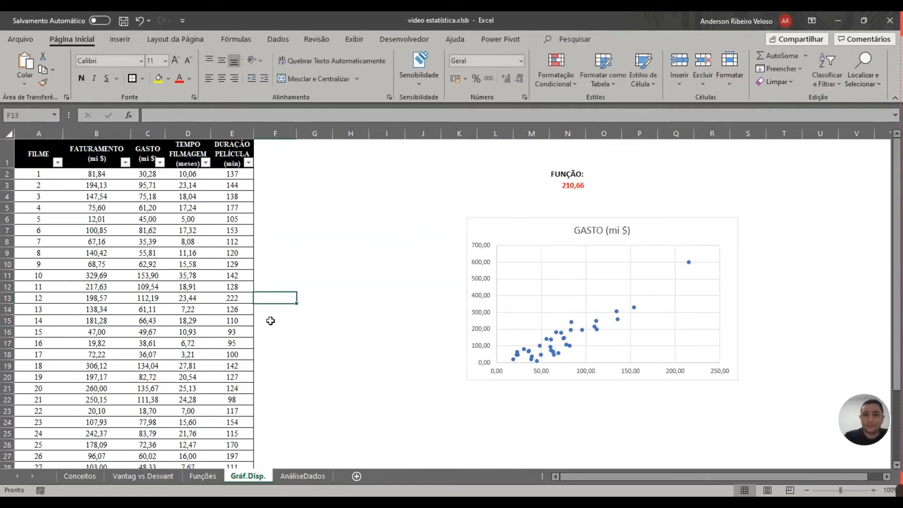
drag(536, 218, 325, 148)
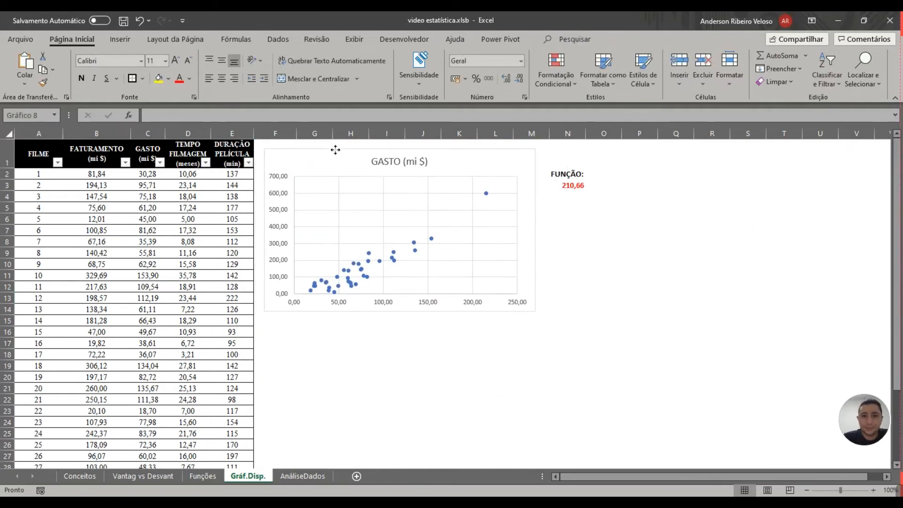
drag(535, 311, 760, 414)
Add a linear trendline to the GASTO series in the scatter chart.
mouse_move(536, 301)
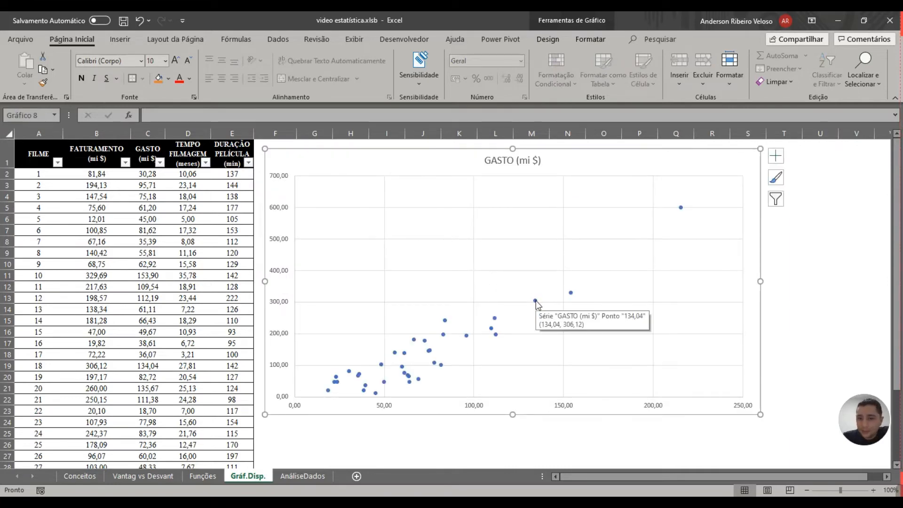
right_click(536, 302)
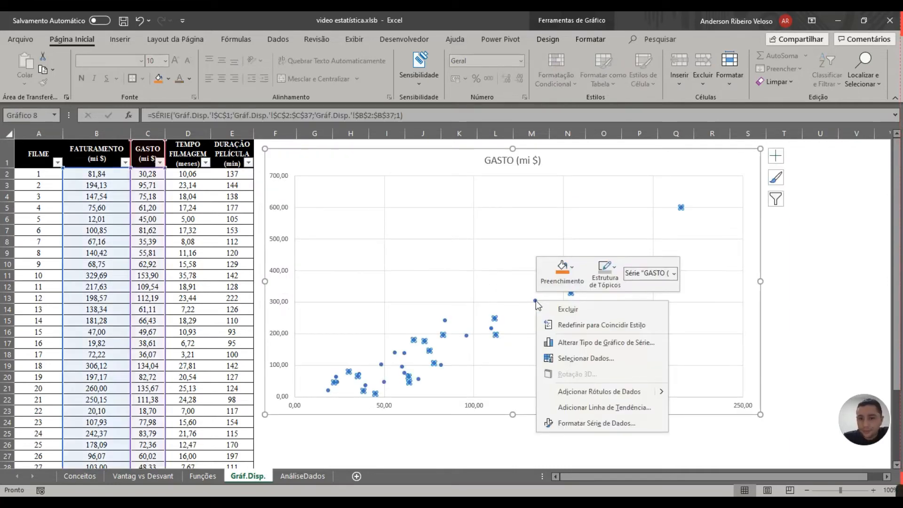
click(592, 414)
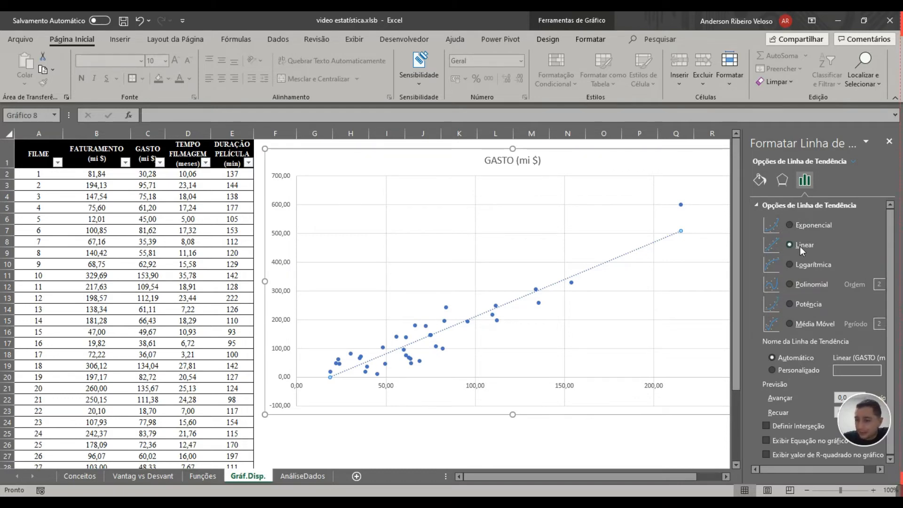
Try the Exponential type for the trendline and return it to Linear.
click(801, 225)
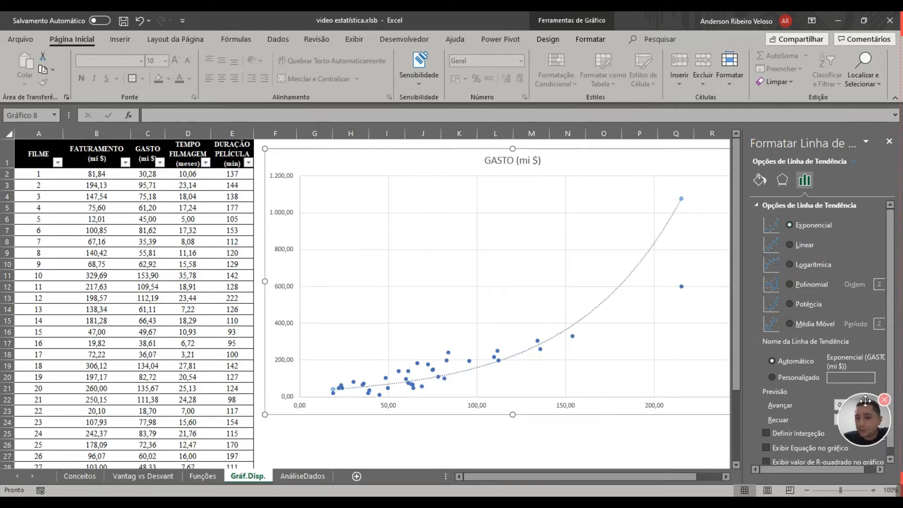
drag(847, 394, 841, 74)
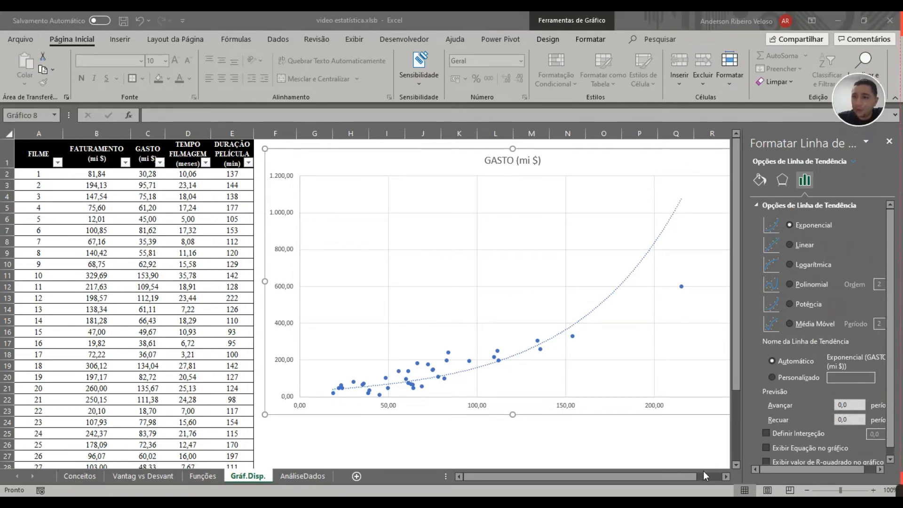
click(802, 247)
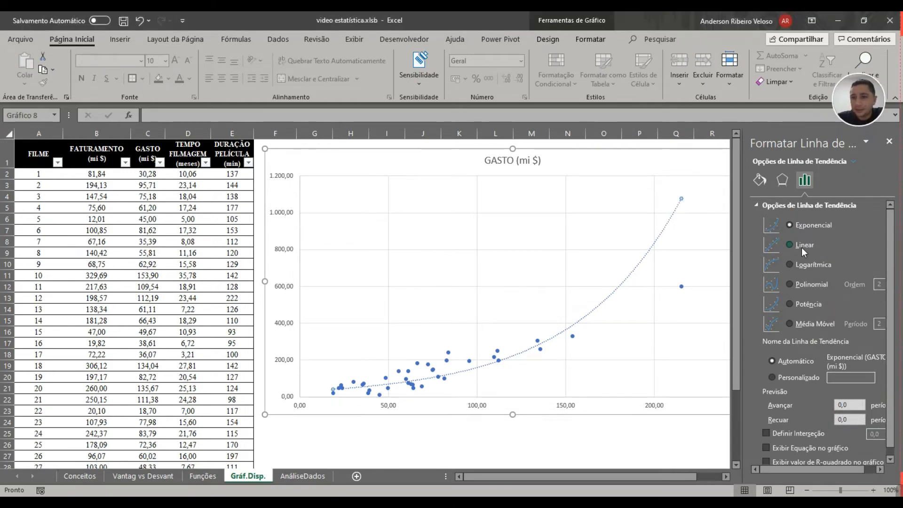
click(804, 248)
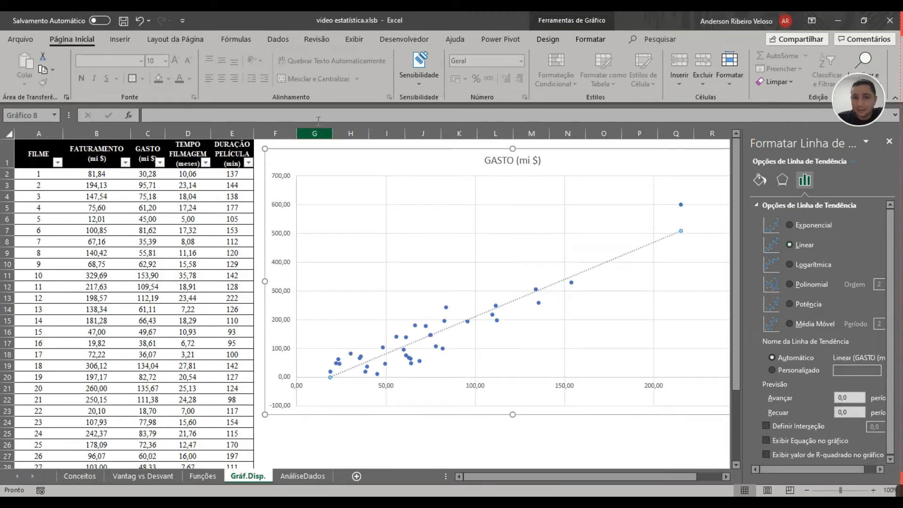
Display the trendline's equation and R-squared value on the chart and format their label in red at size 24.
click(803, 441)
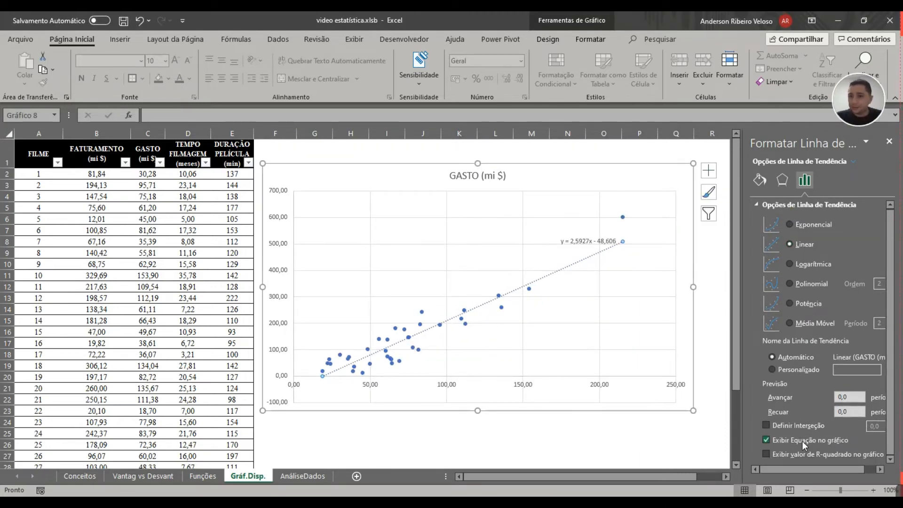
click(798, 458)
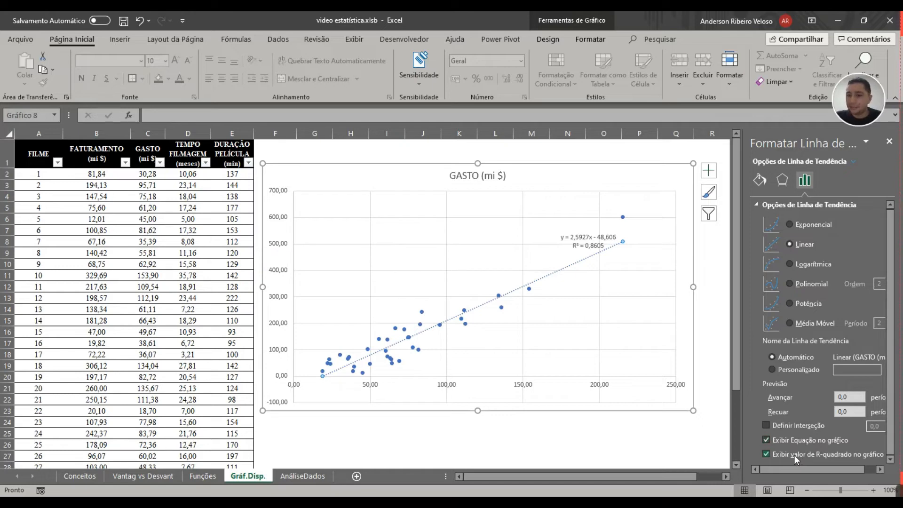
click(587, 244)
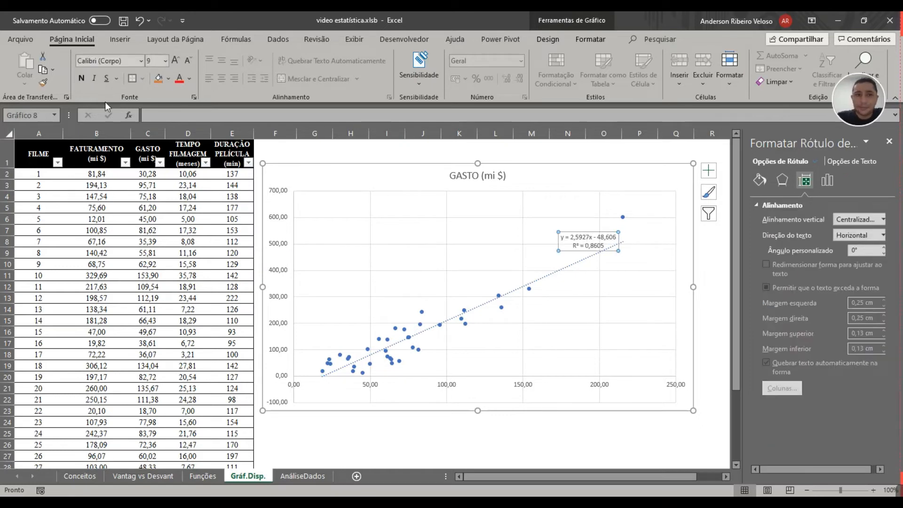
click(177, 60)
click(177, 60)
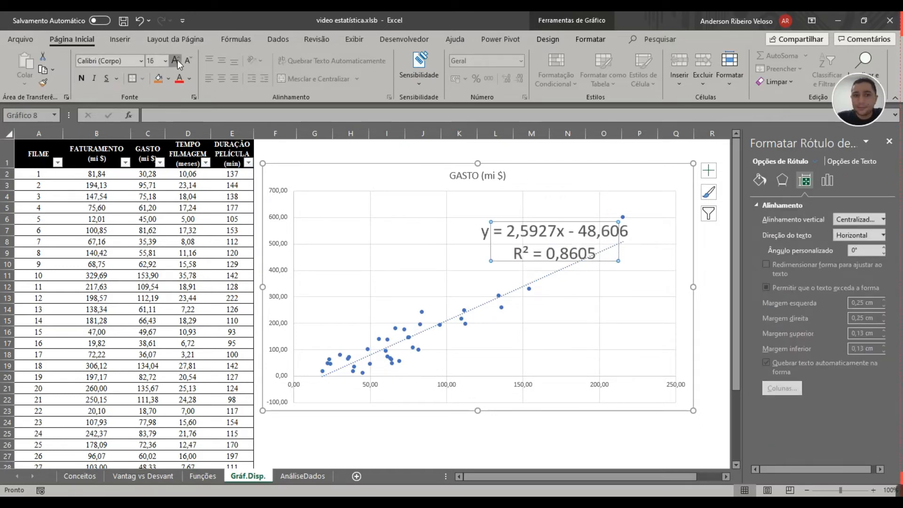
click(177, 60)
click(179, 79)
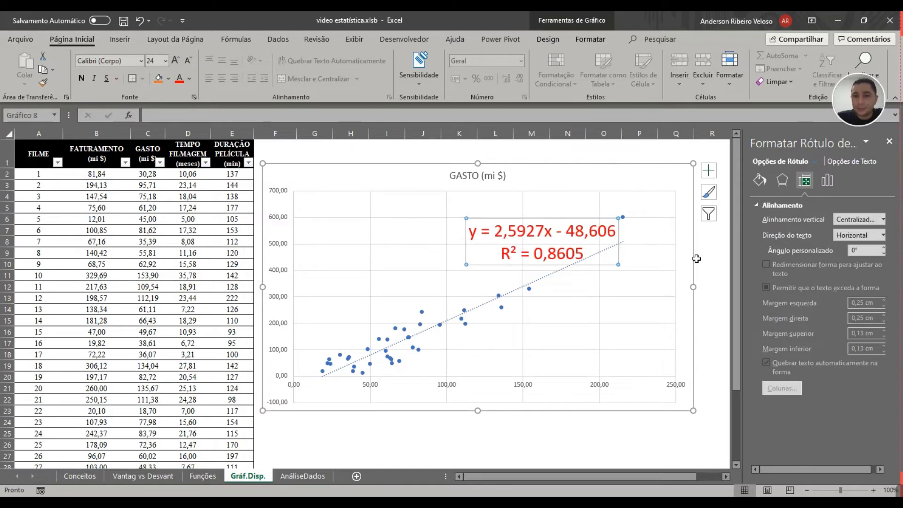
Compare the linear equation and R² with the Exponential, Logarithmic and Polynomial trendline types, and return the trendline to Linear.
drag(494, 230, 621, 239)
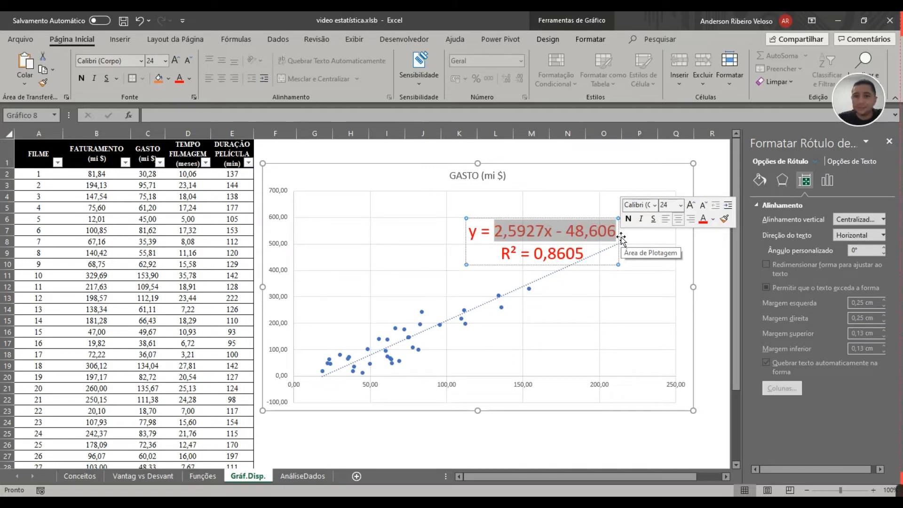
click(554, 273)
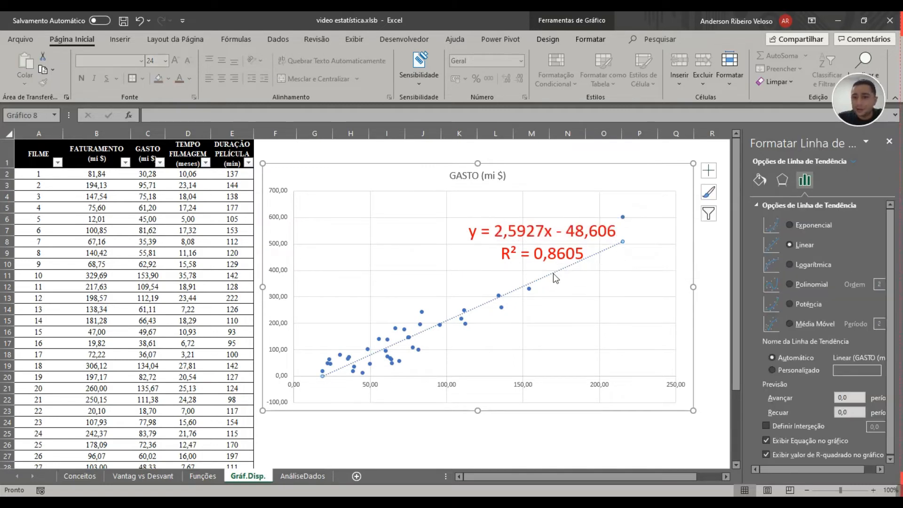
click(812, 227)
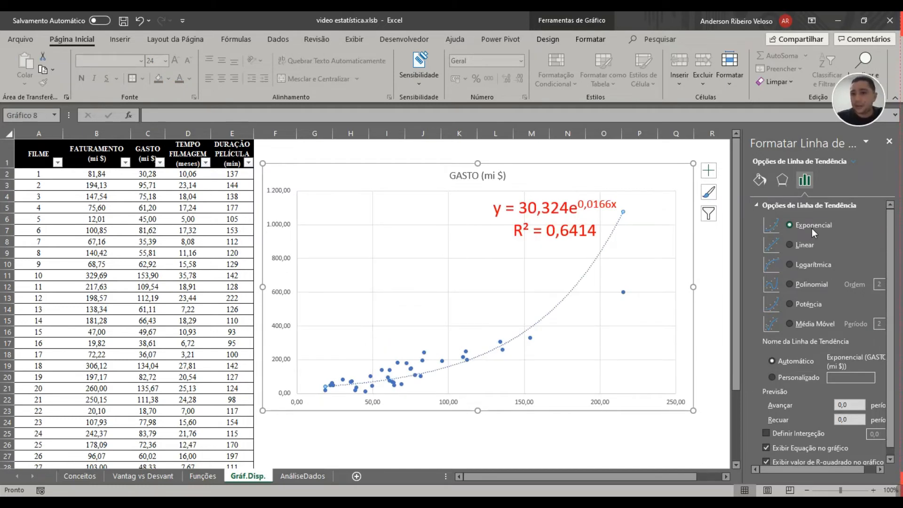
click(523, 231)
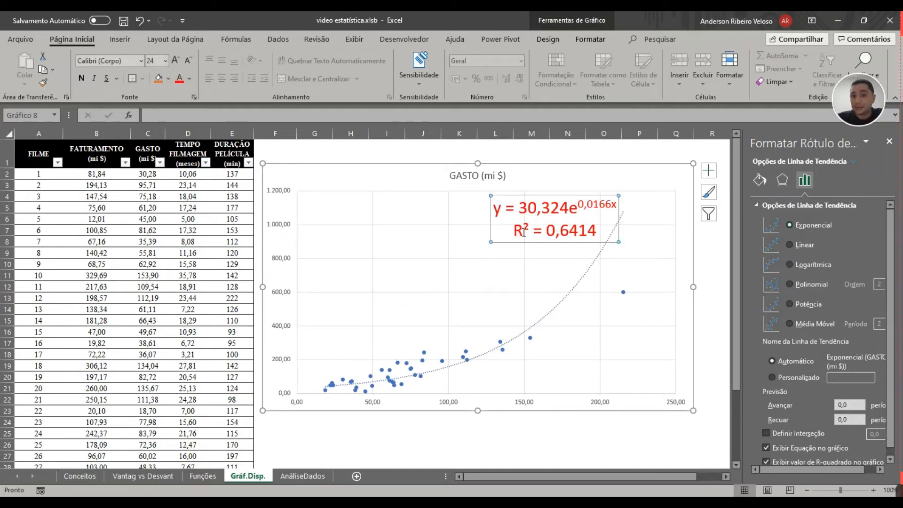
click(596, 265)
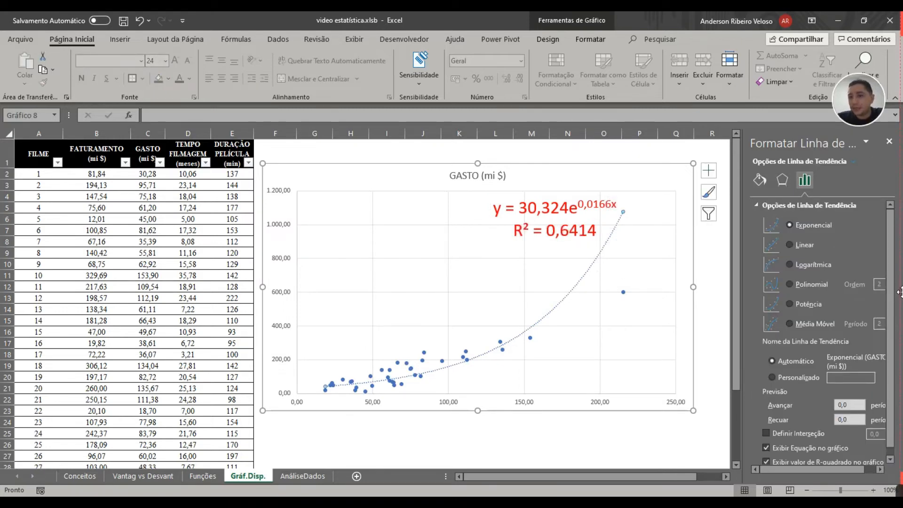
click(802, 266)
click(811, 285)
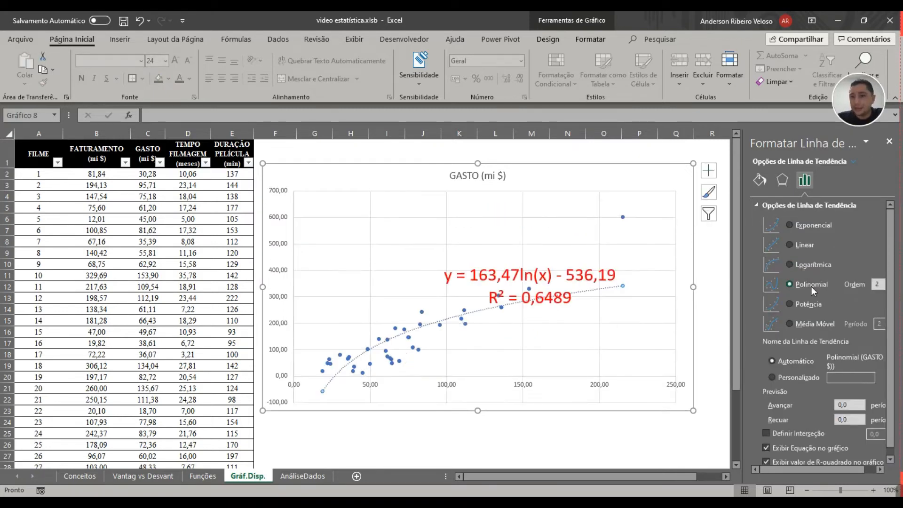
click(800, 243)
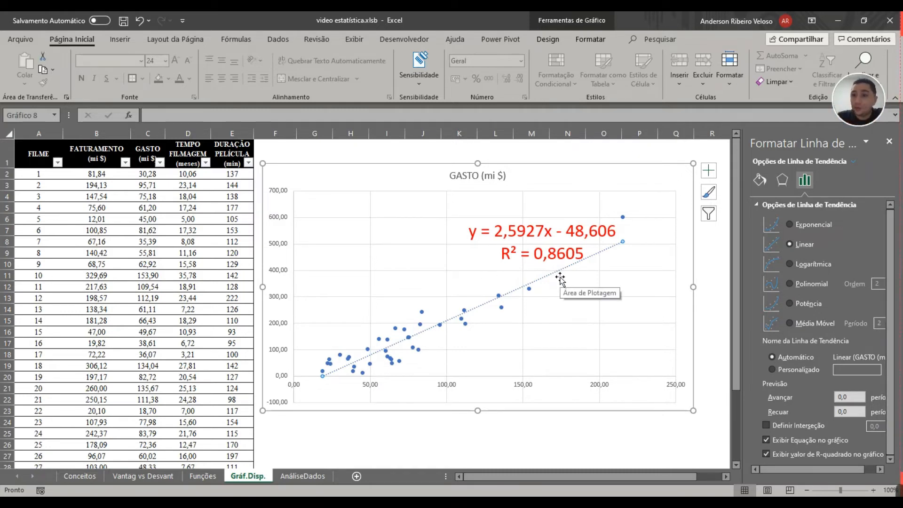
Try fixing the trendline's intercept at 0,0, examine the resulting equation without a constant, and turn the intercept setting off again.
click(789, 428)
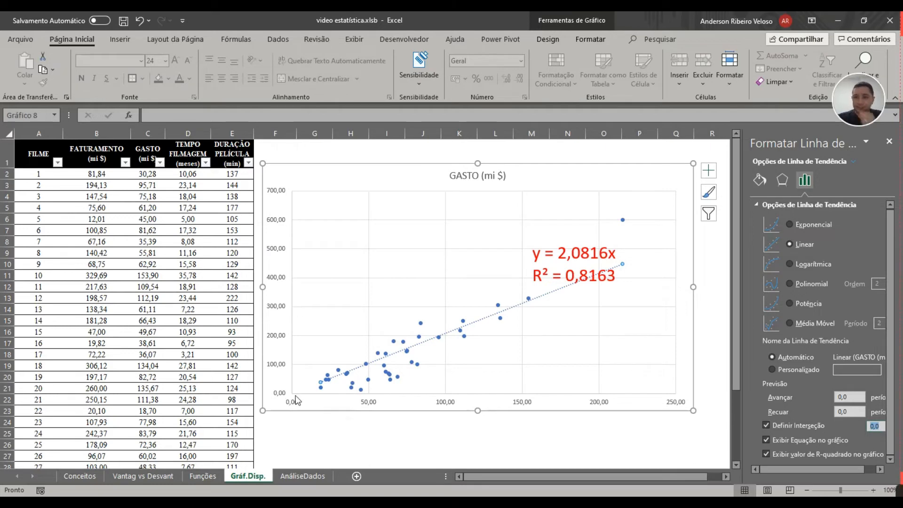
click(564, 254)
drag(560, 253, 627, 254)
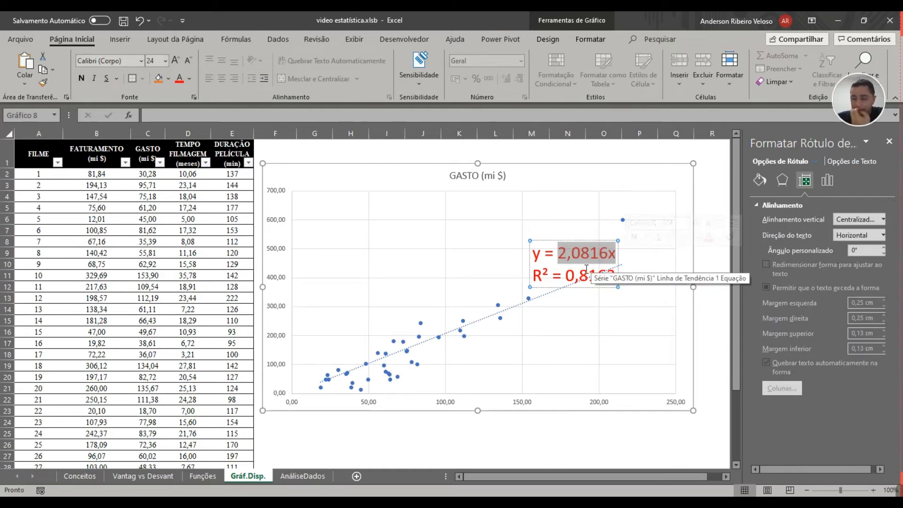
drag(559, 255, 620, 257)
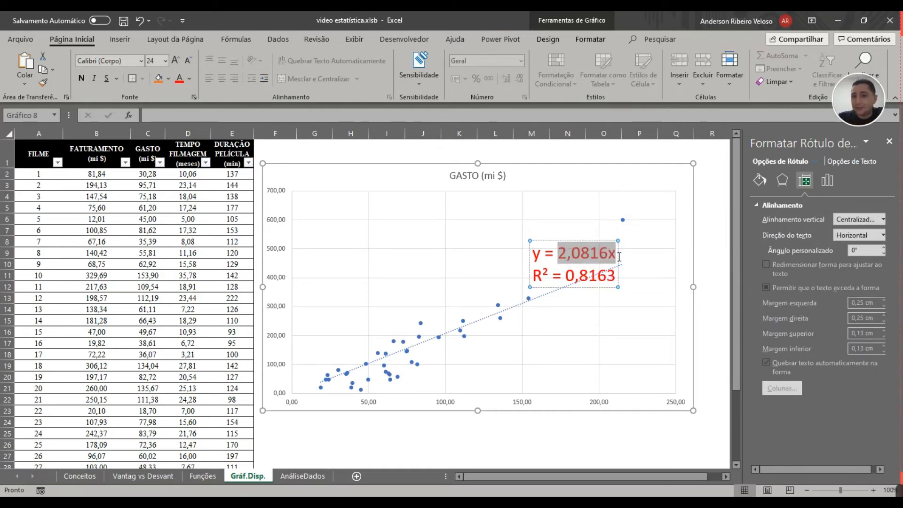
double_click(614, 256)
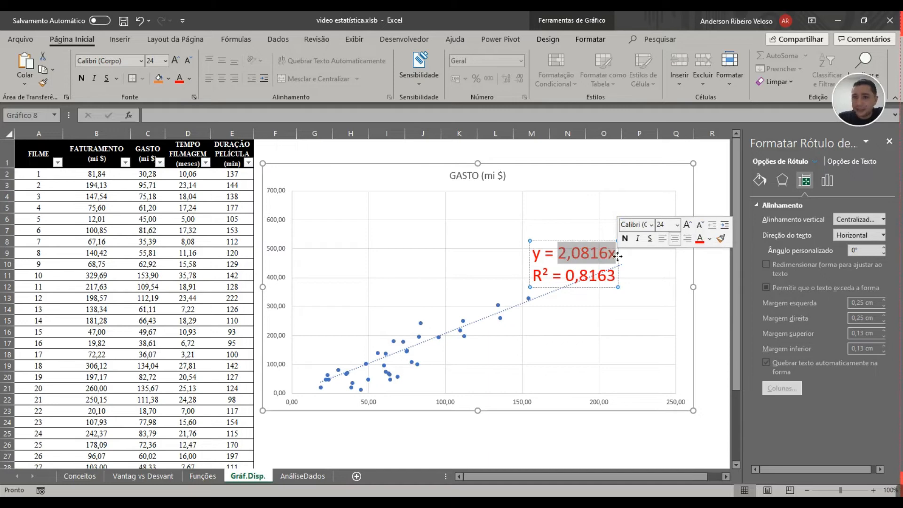
click(515, 309)
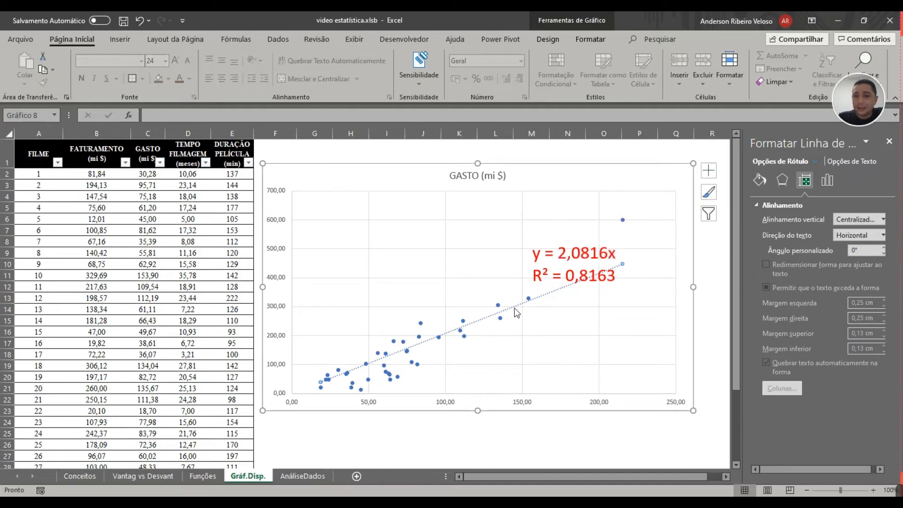
right_click(515, 309)
click(829, 431)
click(799, 438)
click(797, 438)
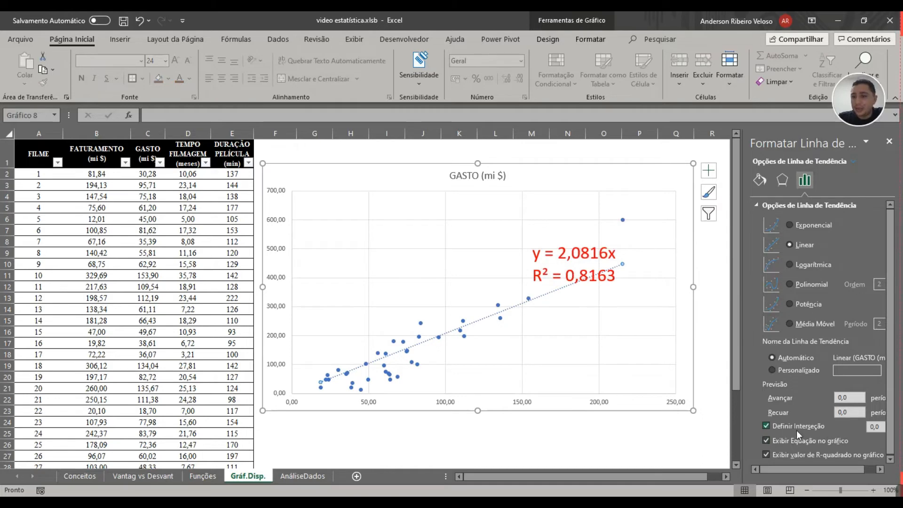
click(796, 430)
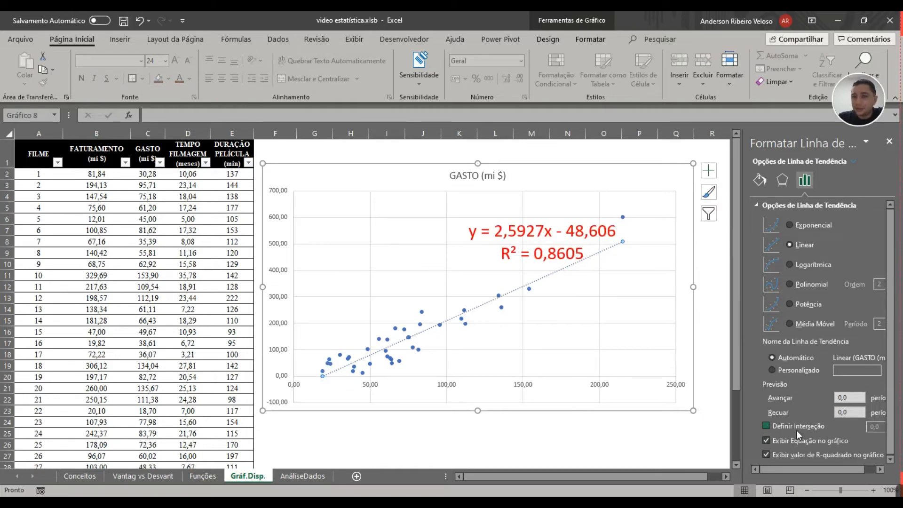
Highlight the constant term in the trendline equation, close the label formatting pane and move the chart slightly up.
click(569, 227)
drag(569, 227, 619, 229)
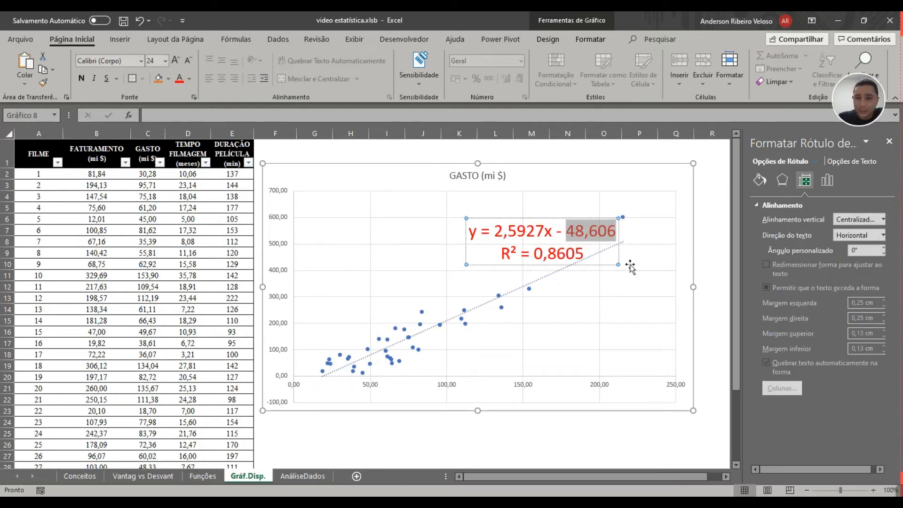
drag(557, 234, 617, 233)
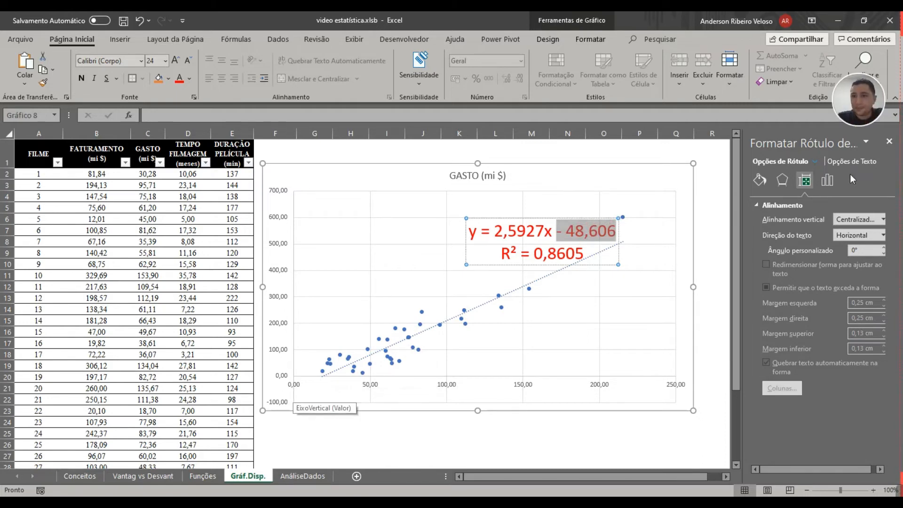
click(889, 142)
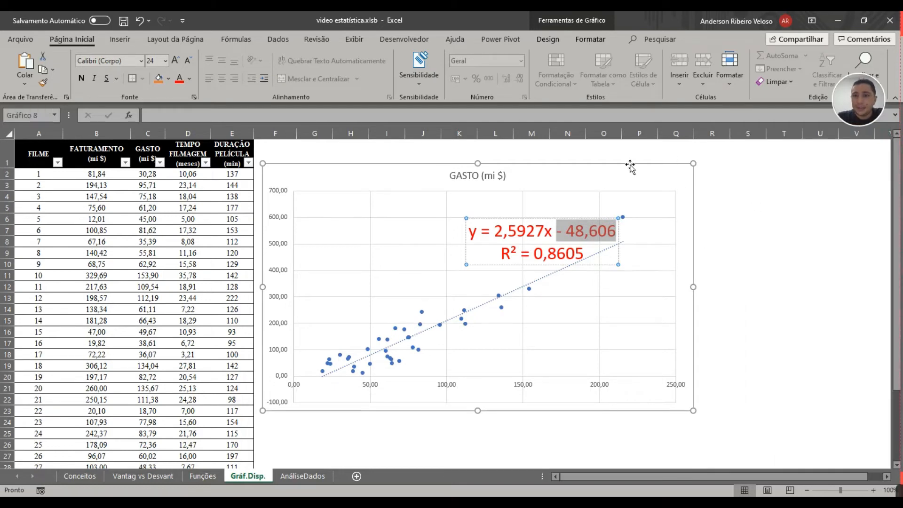
drag(630, 165, 622, 145)
Copy the trendline's equation into cell G23 and adapt it to calculate the revenue for a spending of 100: =2,5927*100-48,606.
click(608, 209)
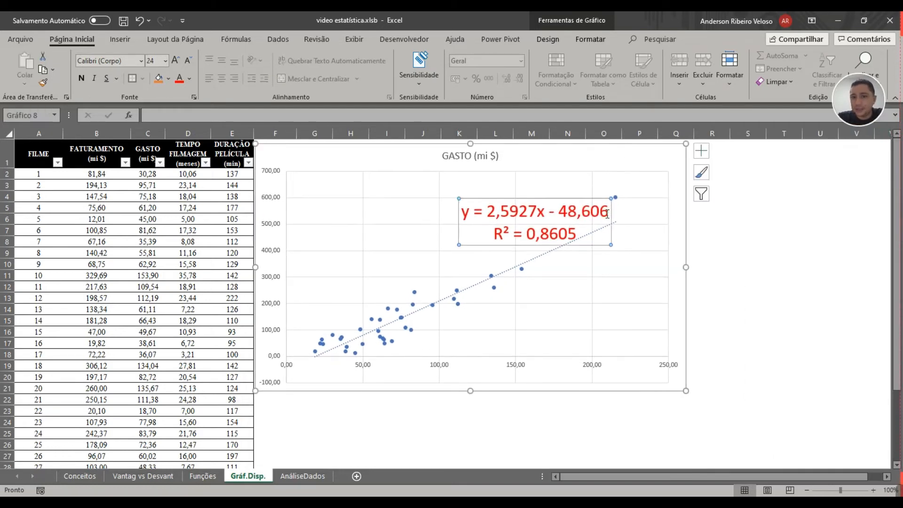
drag(612, 212, 485, 212)
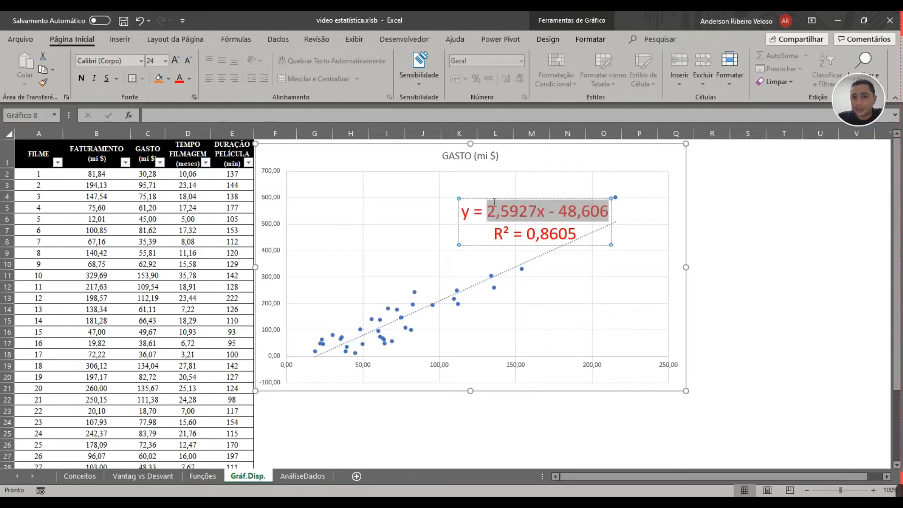
click(328, 412)
text(= 2,5927x - 48,606)
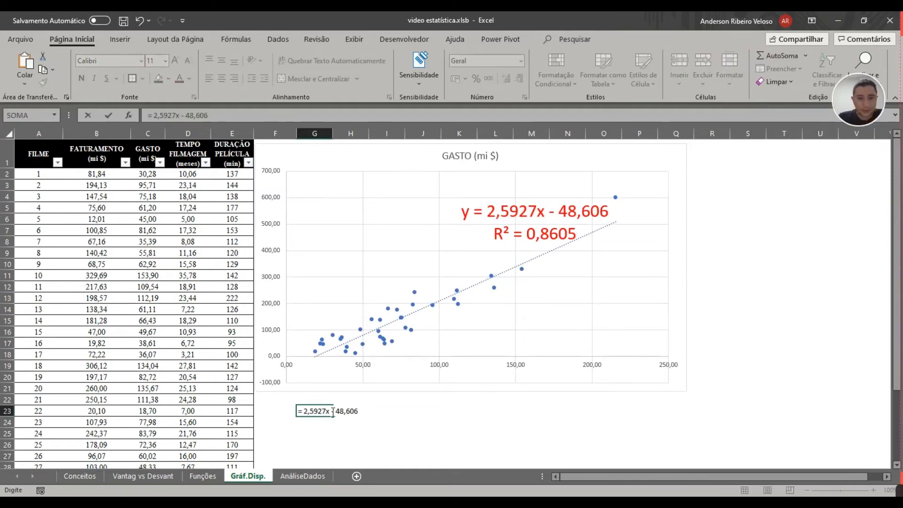
click(330, 412)
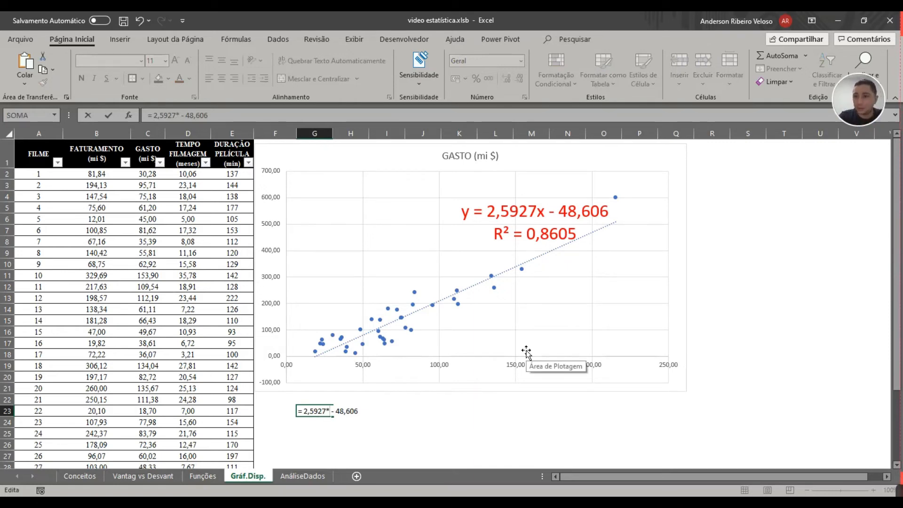
text(*100)
key(Delete)
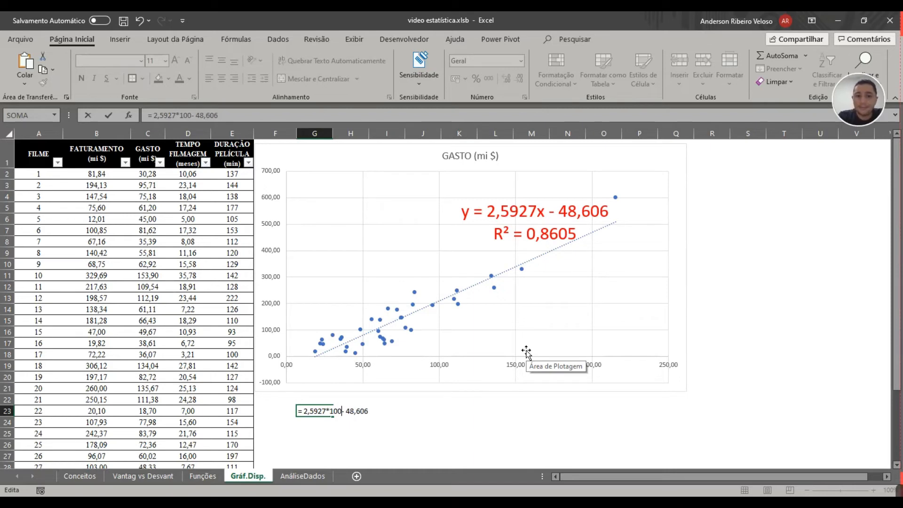
key(BackSpace)
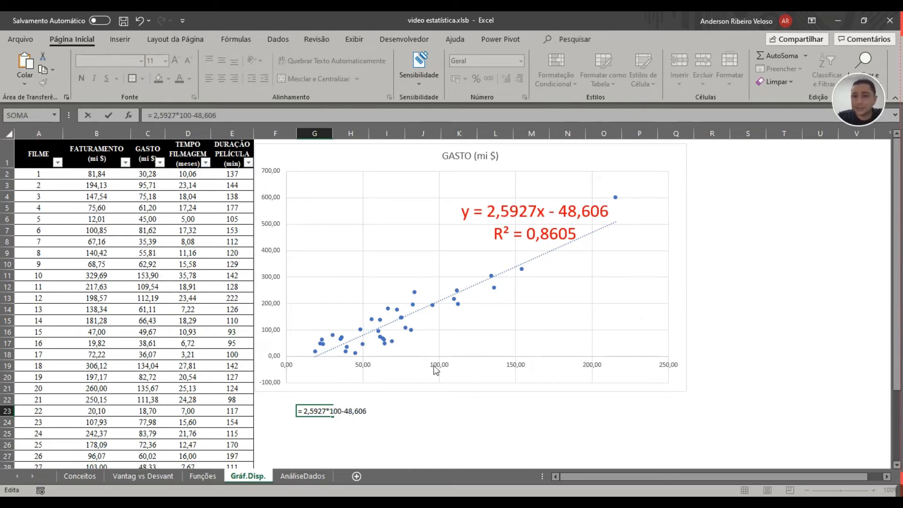
key(Return)
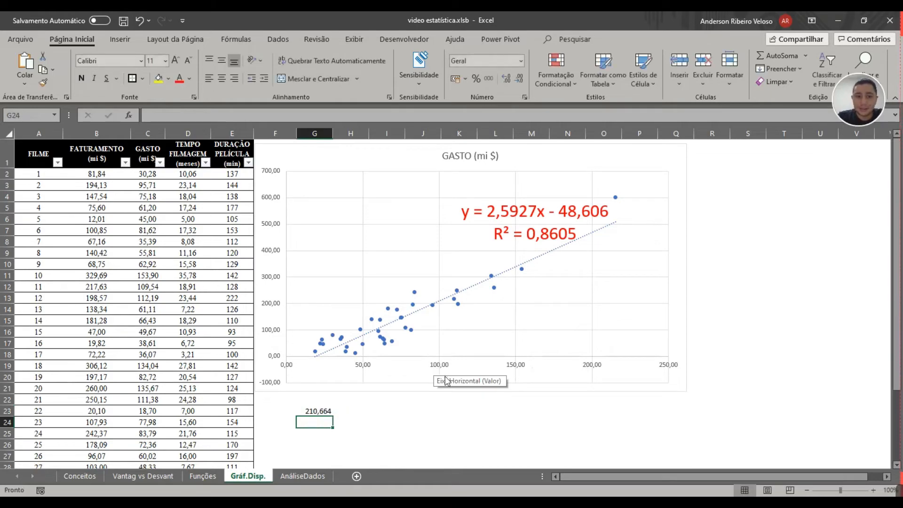
click(318, 412)
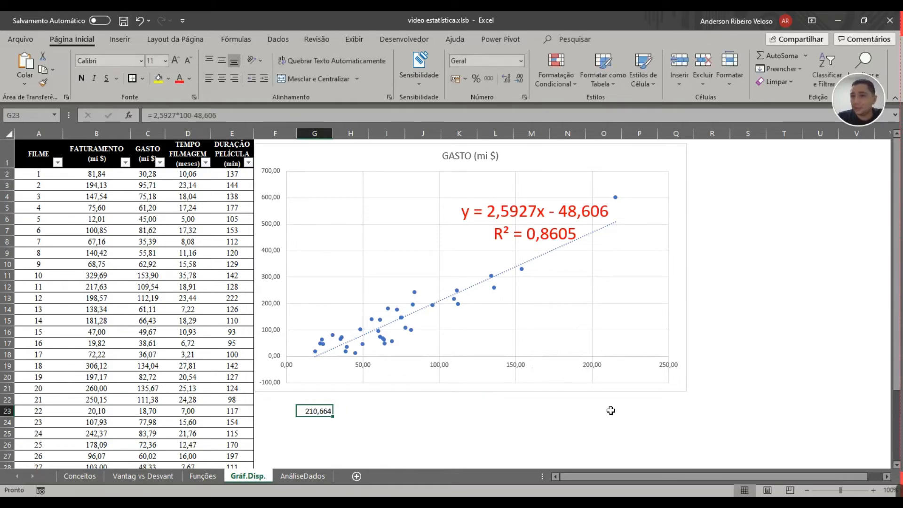
On the Funções sheet, inspect the TENDÊNCIA formula in G43 for a spending of 100 to compare it with the equation's result.
click(202, 476)
scroll(431, 333, down, 13)
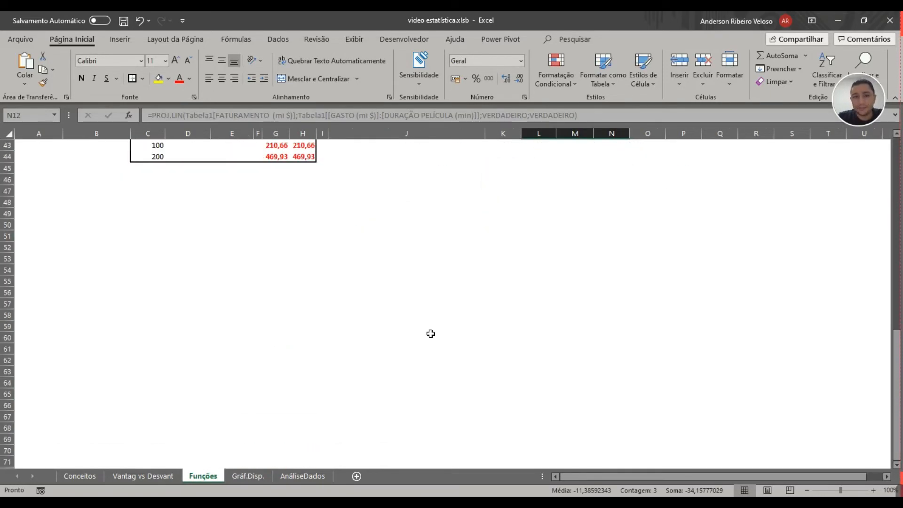
scroll(430, 333, up, 5)
double_click(271, 315)
key(Escape)
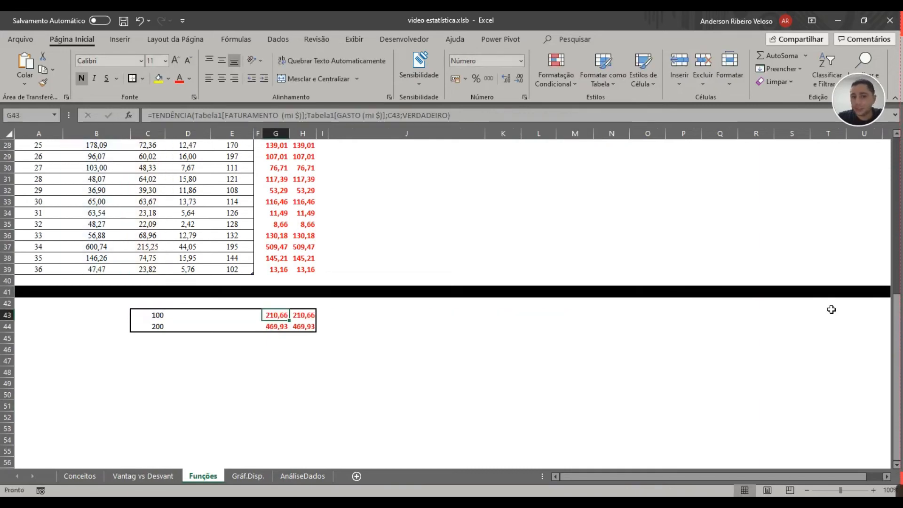
Return briefly to the Gráf.Disp. sheet, move on to the AnáliseDados sheet and locate the Análise de Dados command.
click(247, 476)
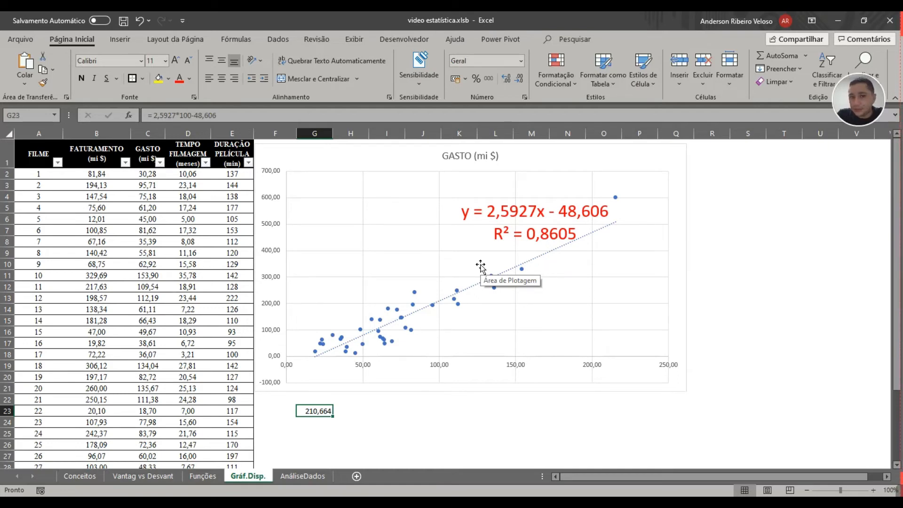
click(304, 477)
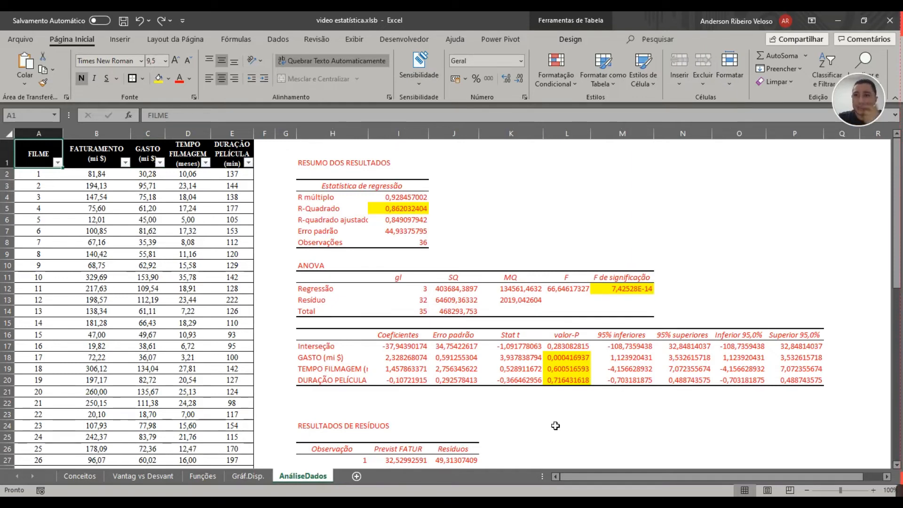
click(279, 39)
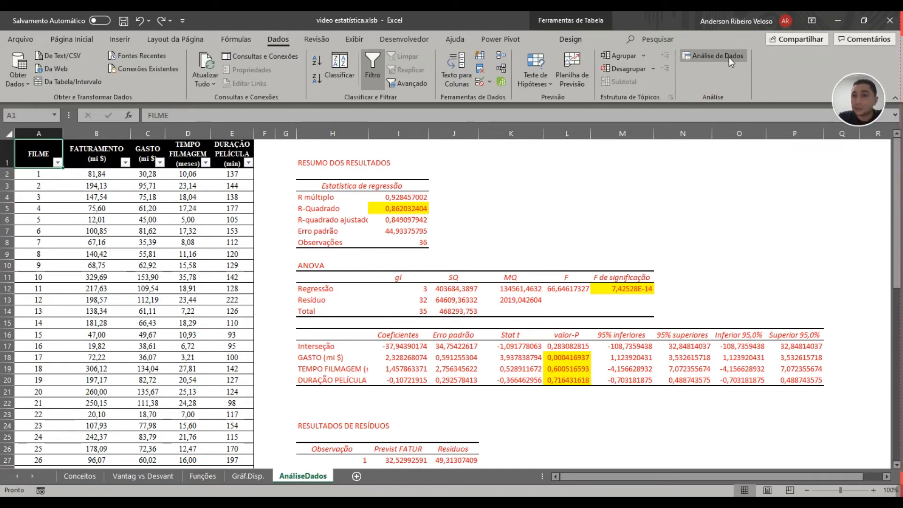
Disable the Ferramentas de Análise add-in in the Excel add-ins settings.
click(20, 39)
click(33, 476)
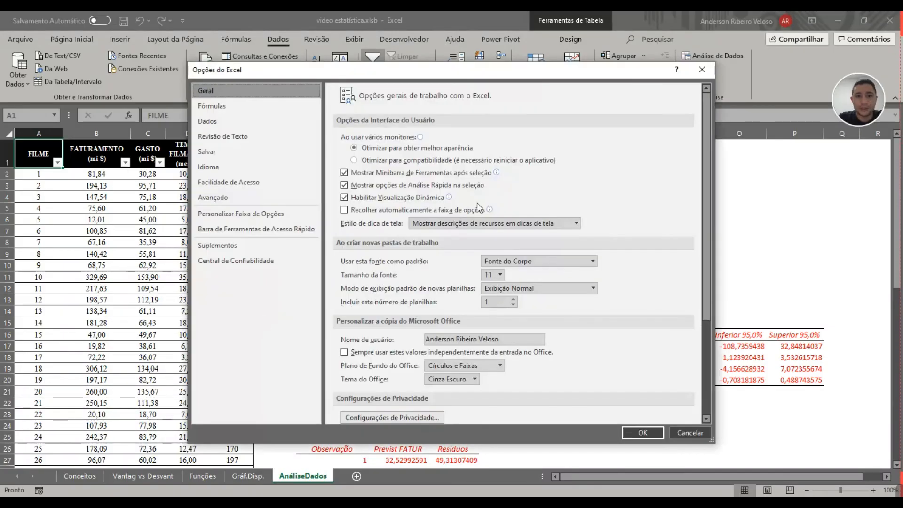
click(212, 197)
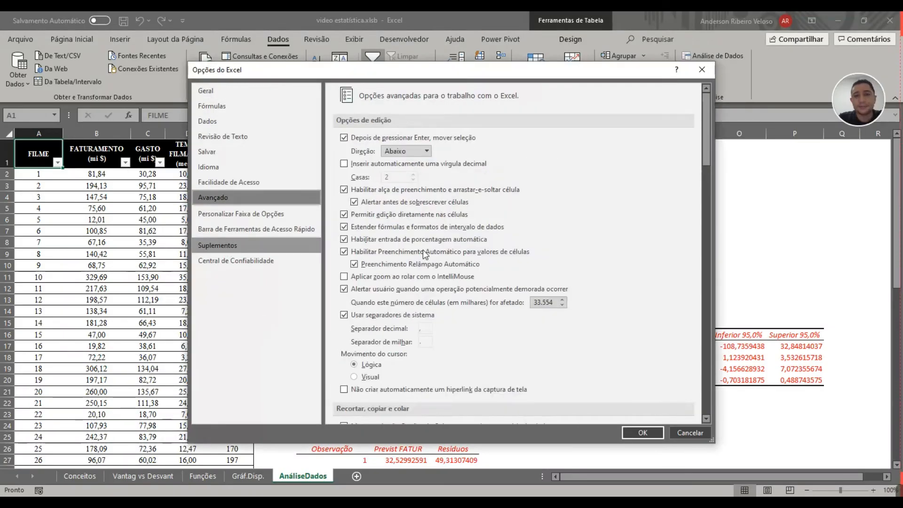
click(406, 411)
click(406, 411)
click(511, 410)
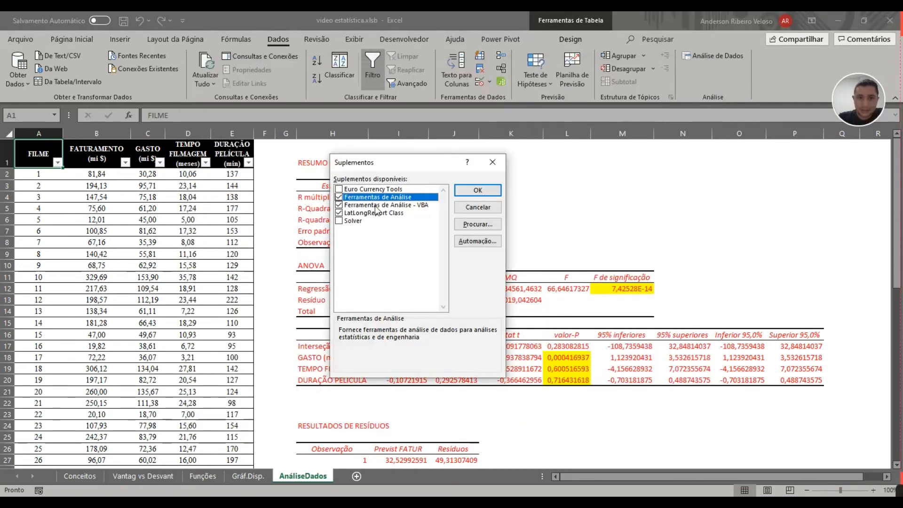
click(339, 201)
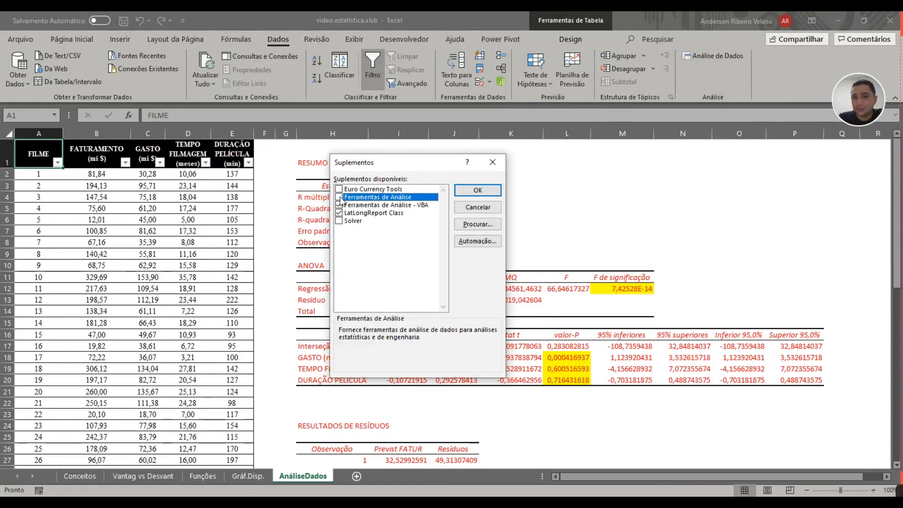
click(478, 190)
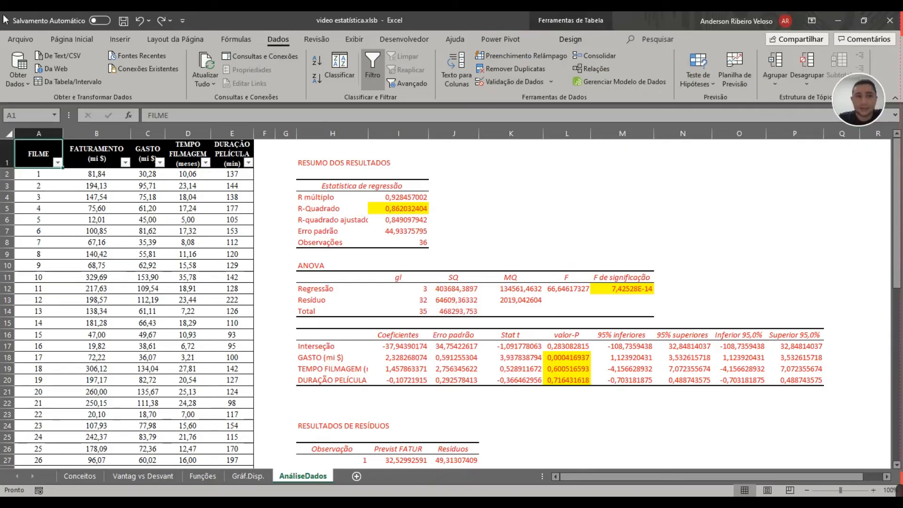
Enable the Ferramentas de Análise add-in through the Excel add-ins settings.
click(15, 40)
click(46, 473)
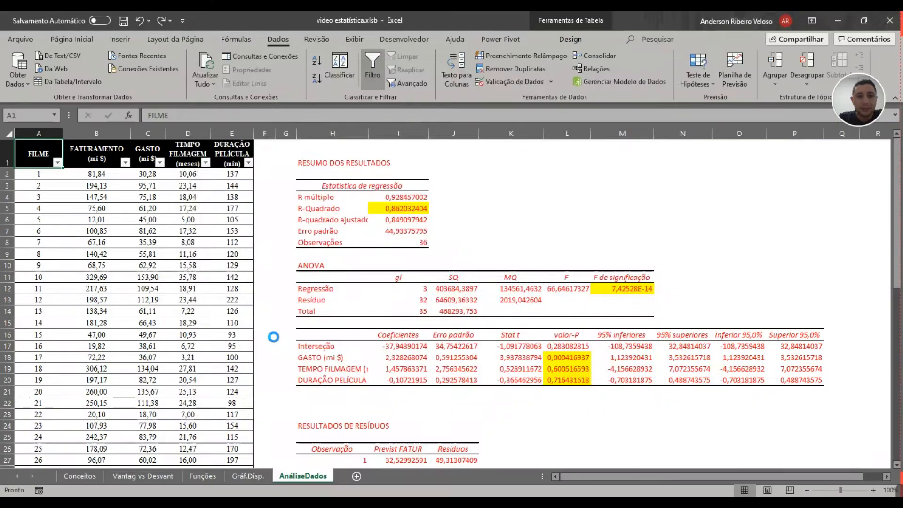
click(225, 245)
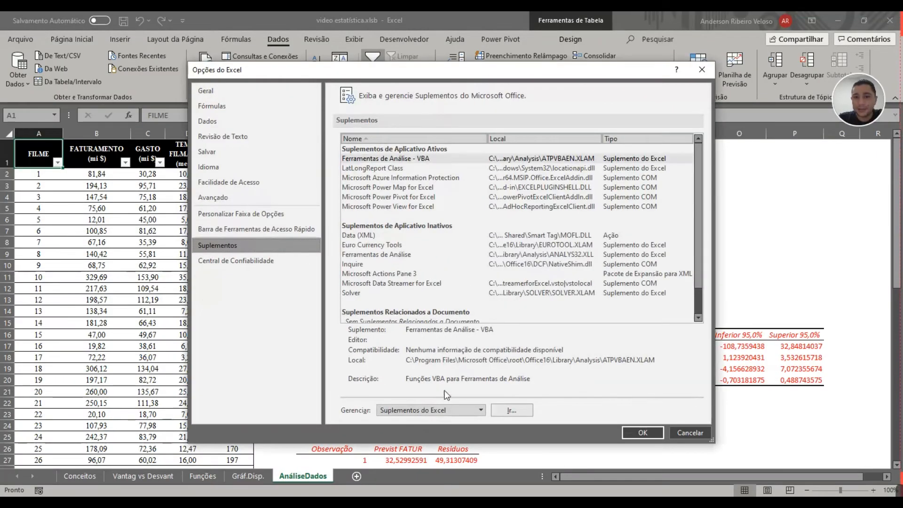
click(503, 412)
click(339, 197)
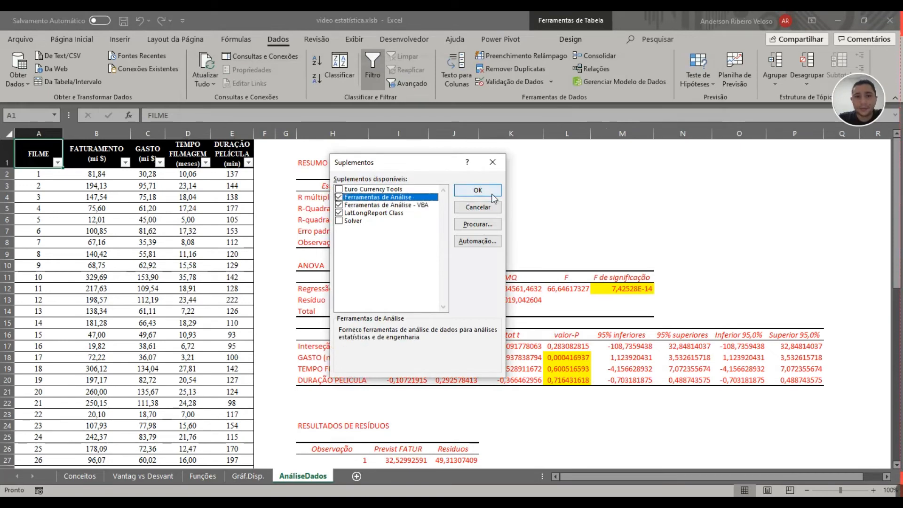
click(478, 190)
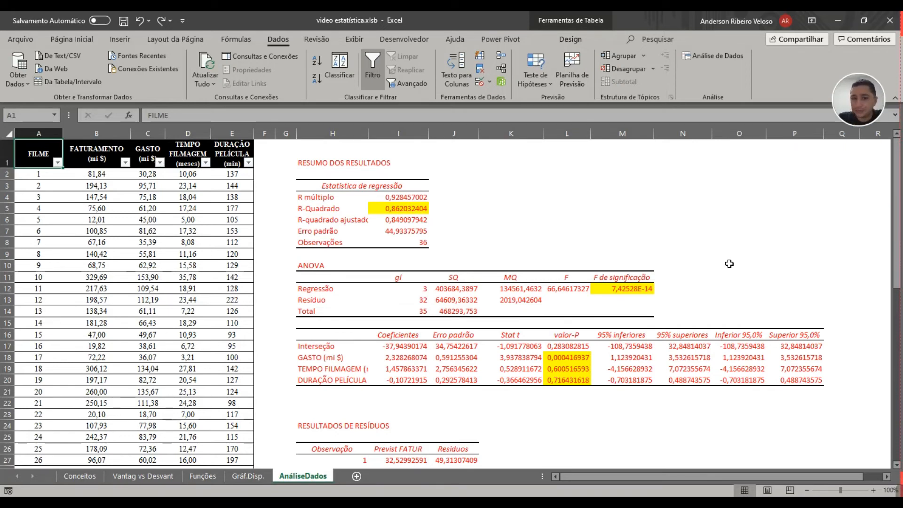
Start the Regressão data analysis tool and set its Y input range to the FATURAMENTO column, $B$1:$B$37.
click(723, 55)
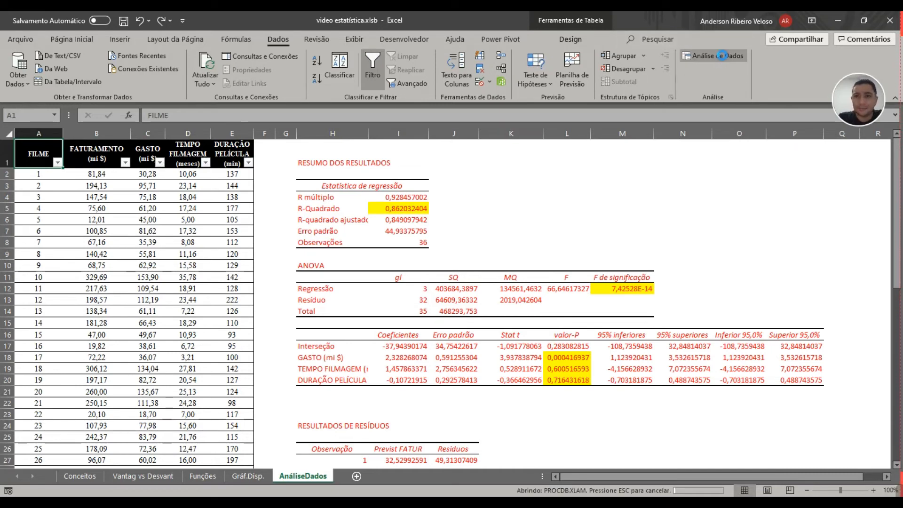
scroll(362, 276, down, 3)
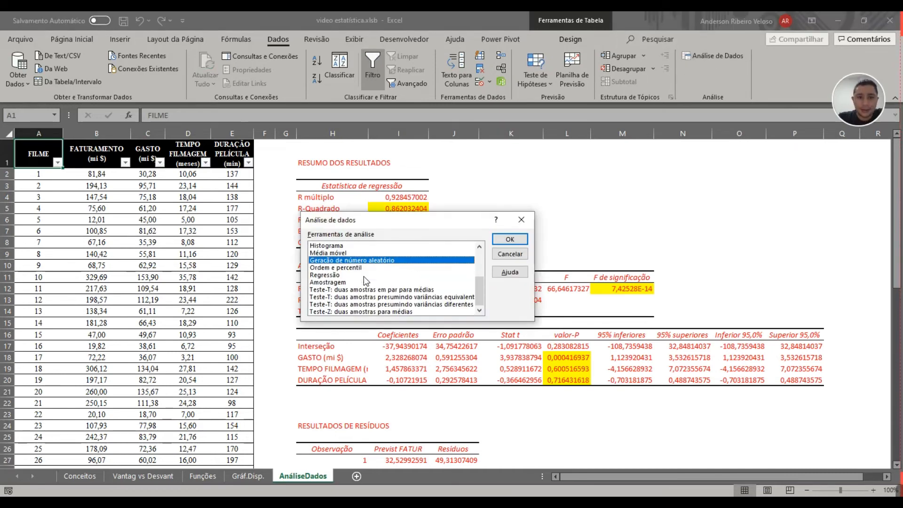
click(329, 275)
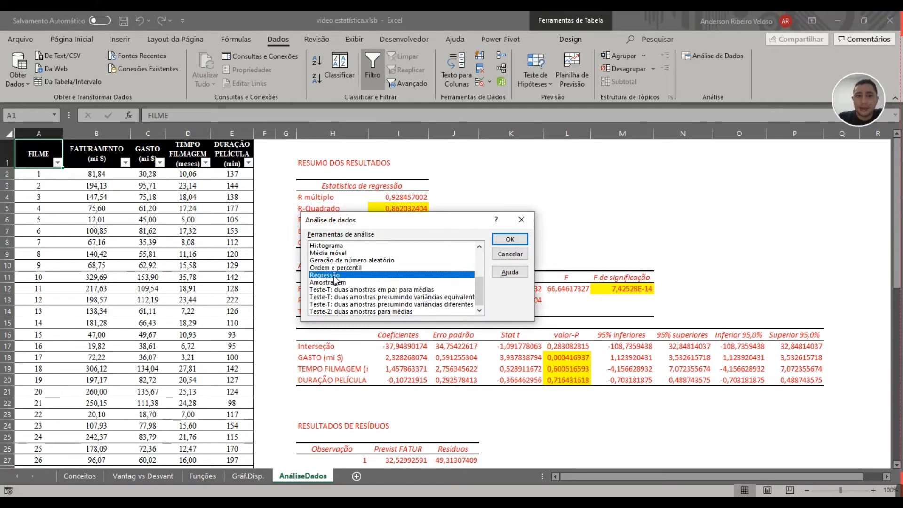
click(521, 241)
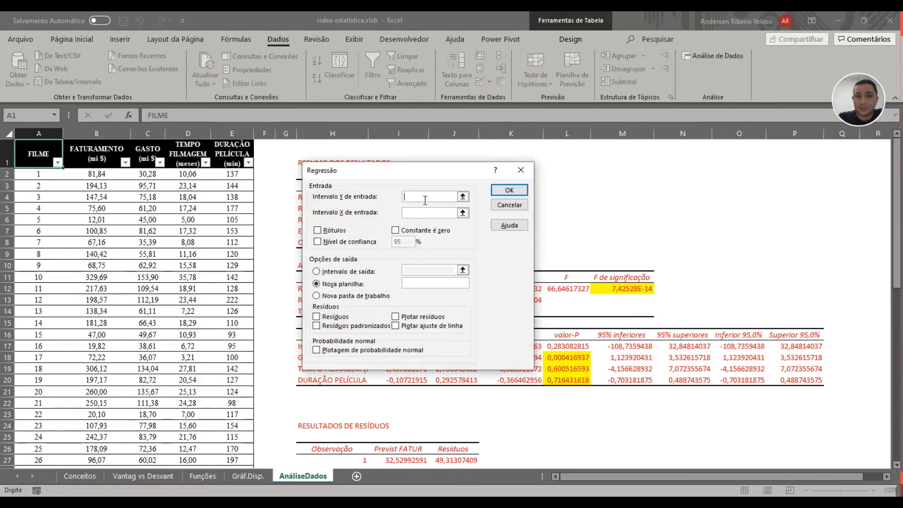
click(463, 196)
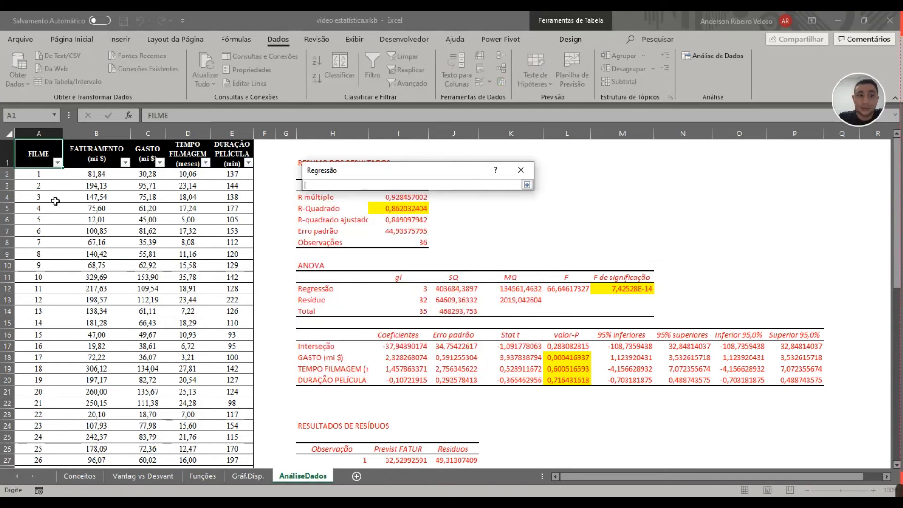
drag(101, 158, 109, 443)
click(527, 185)
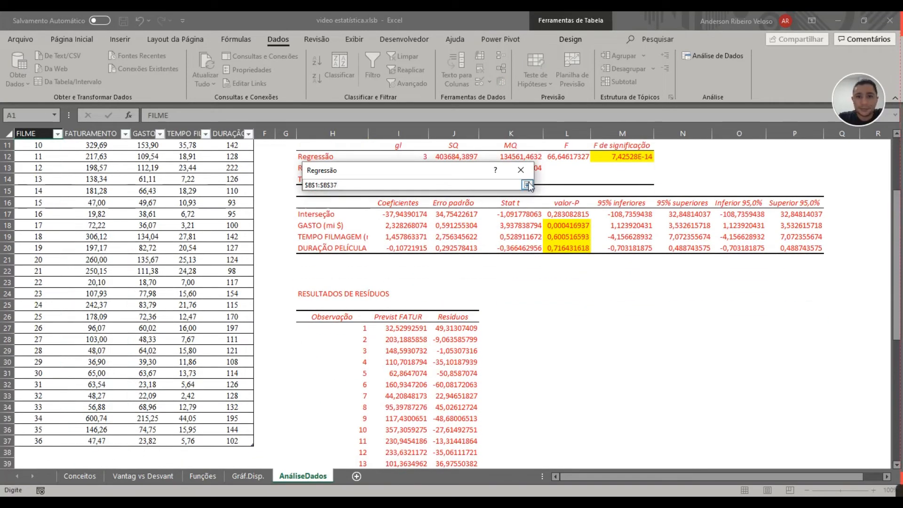
Set the regression's X input range to the GASTO, TEMPO FILMAGEM and DURAÇÃO PELÍCULA columns, $C$1:$E$37, and enable Rótulos.
click(474, 207)
scroll(90, 202, up, 4)
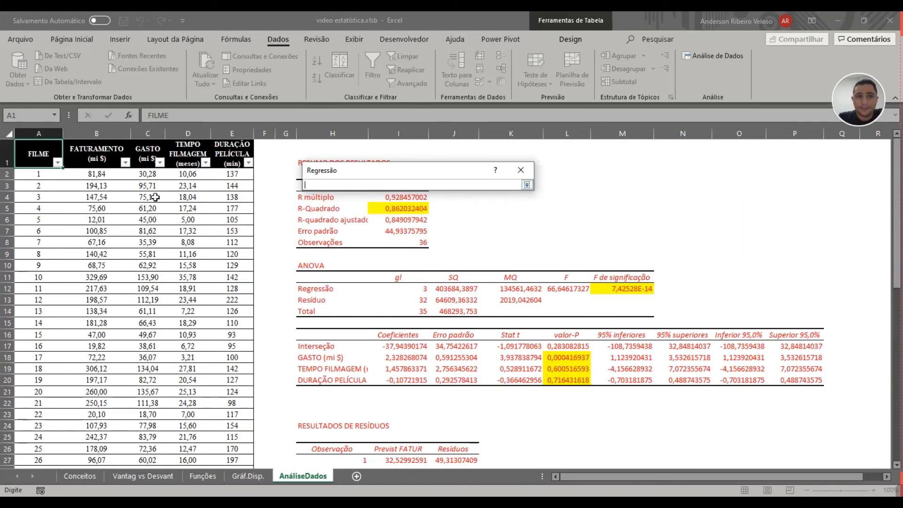
drag(150, 150, 240, 453)
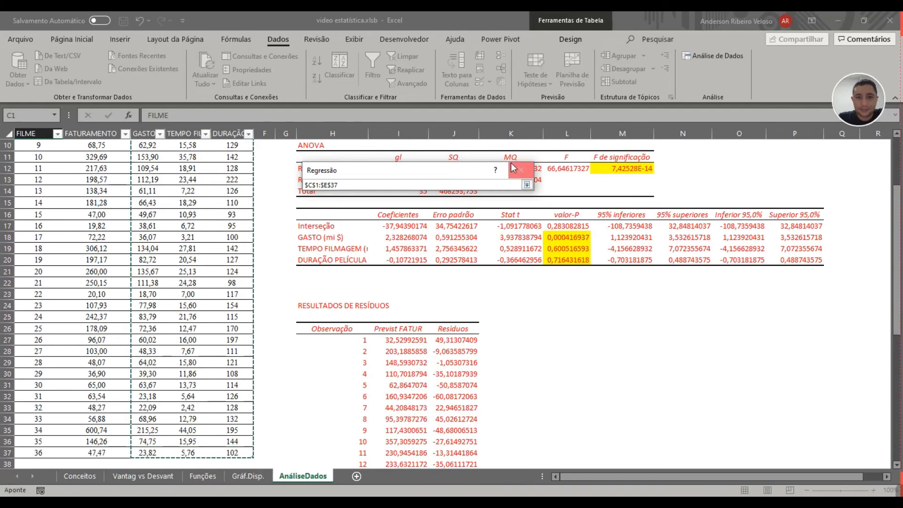
click(519, 170)
scroll(202, 196, up, 3)
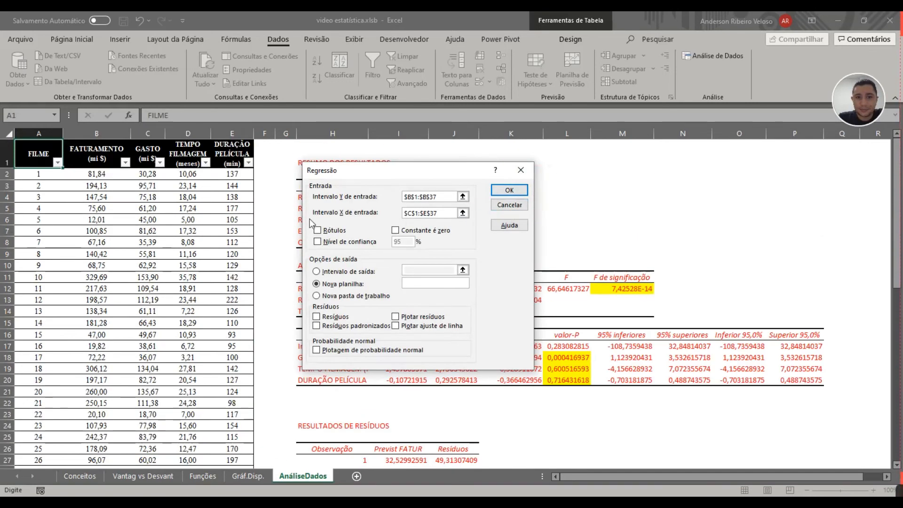
click(333, 231)
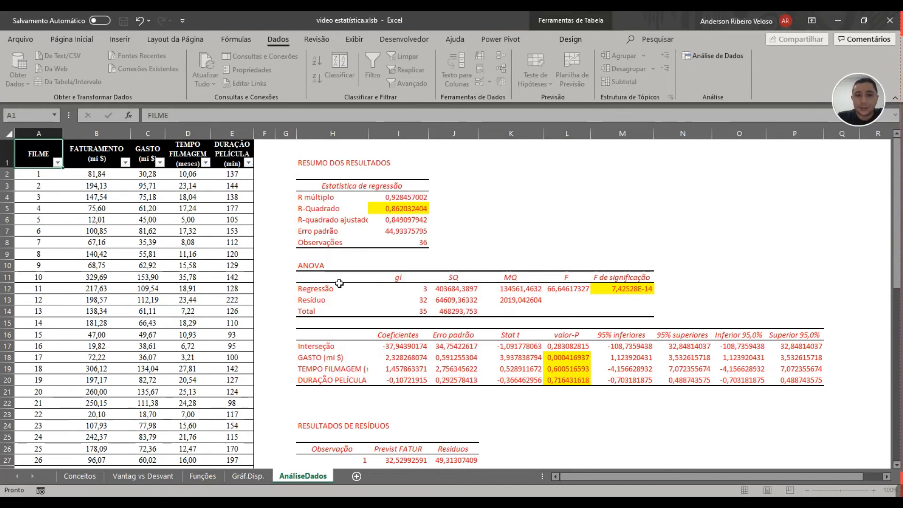
Direct the regression output to an output range on the current sheet starting at $H$1.
click(339, 283)
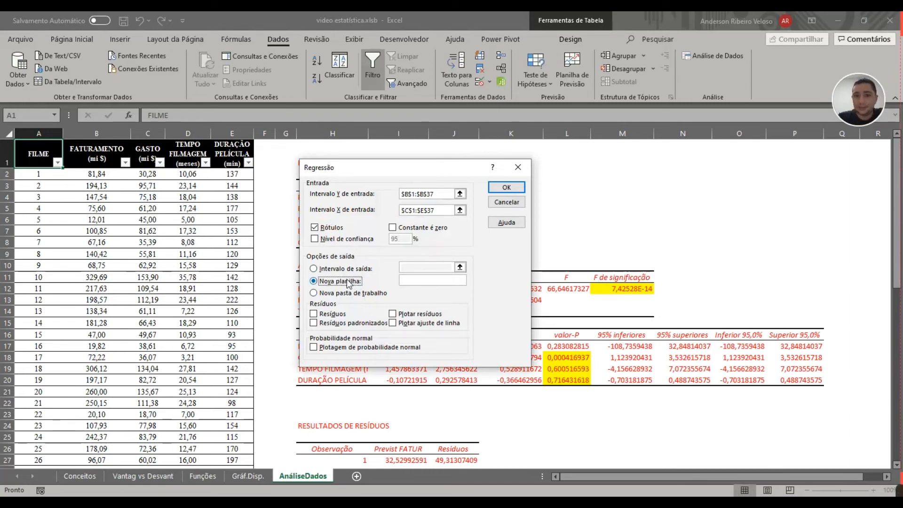
click(329, 268)
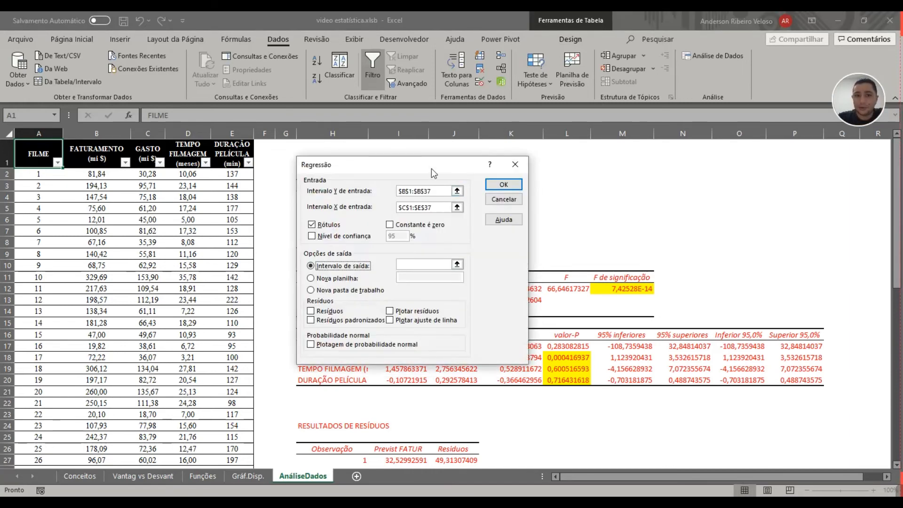
drag(430, 168, 597, 162)
click(626, 257)
click(333, 148)
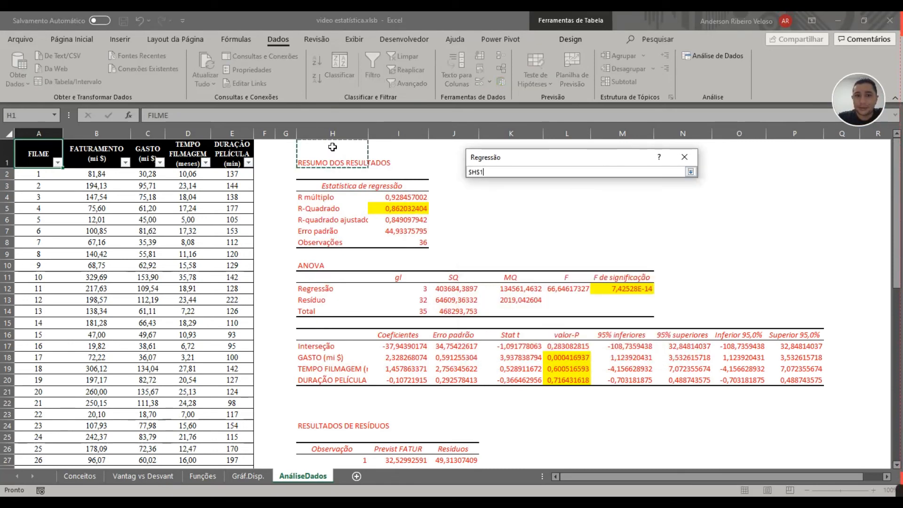
click(691, 172)
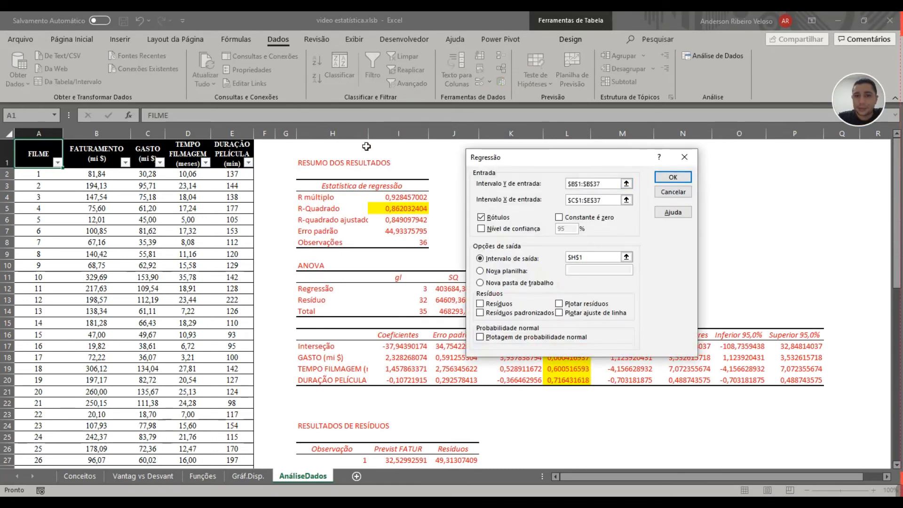
Include Resíduos in the regression output and run the analysis.
click(502, 305)
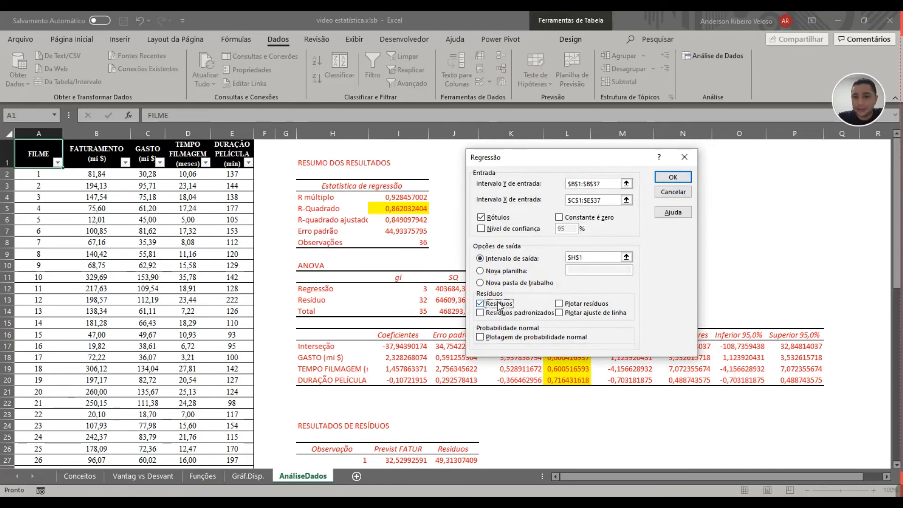
key(Return)
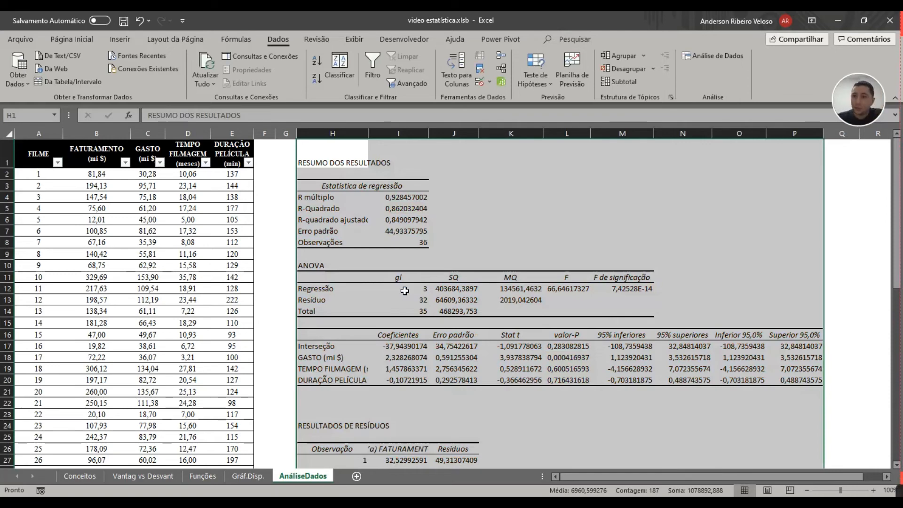
scroll(404, 291, down, 13)
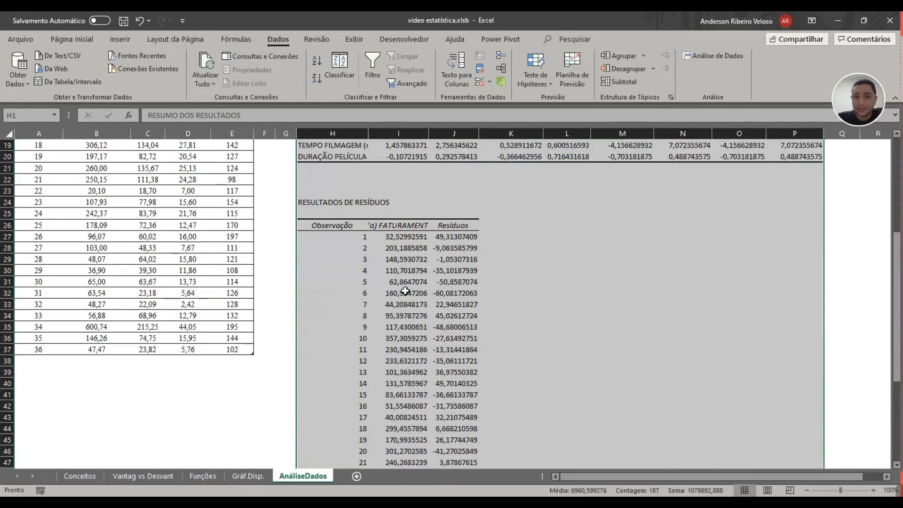
scroll(406, 290, up, 10)
scroll(406, 291, up, 3)
Fill the R-Quadrado, Erro padrão and Observações rows of the regression summary with yellow.
drag(343, 160, 411, 243)
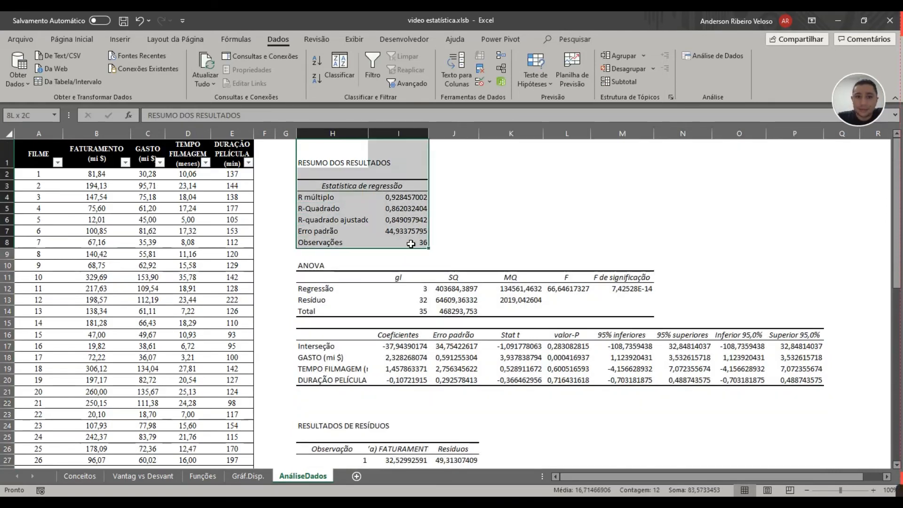
drag(337, 208, 403, 209)
click(72, 39)
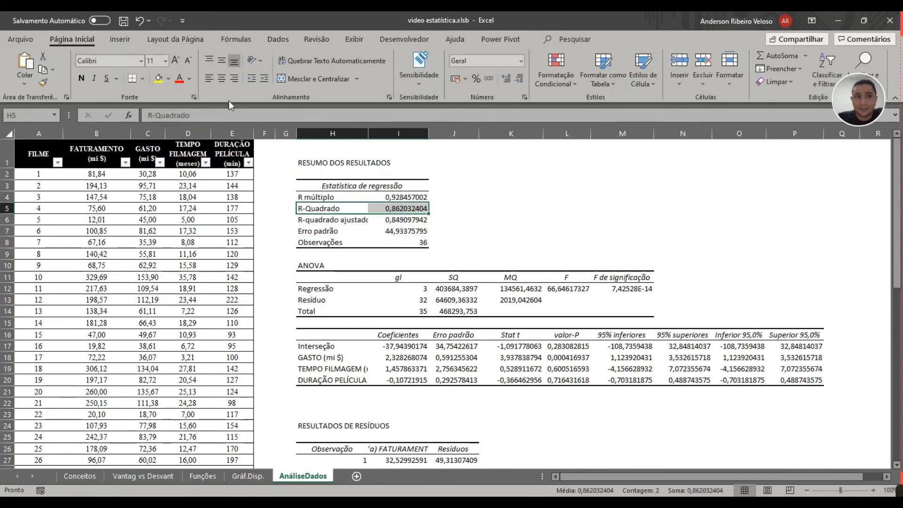
click(158, 78)
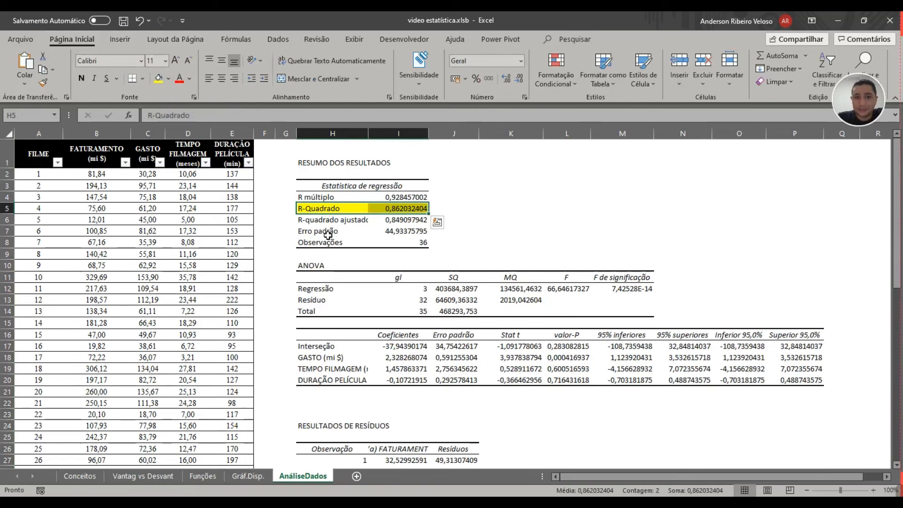
drag(329, 231, 405, 231)
click(158, 78)
drag(329, 242, 405, 242)
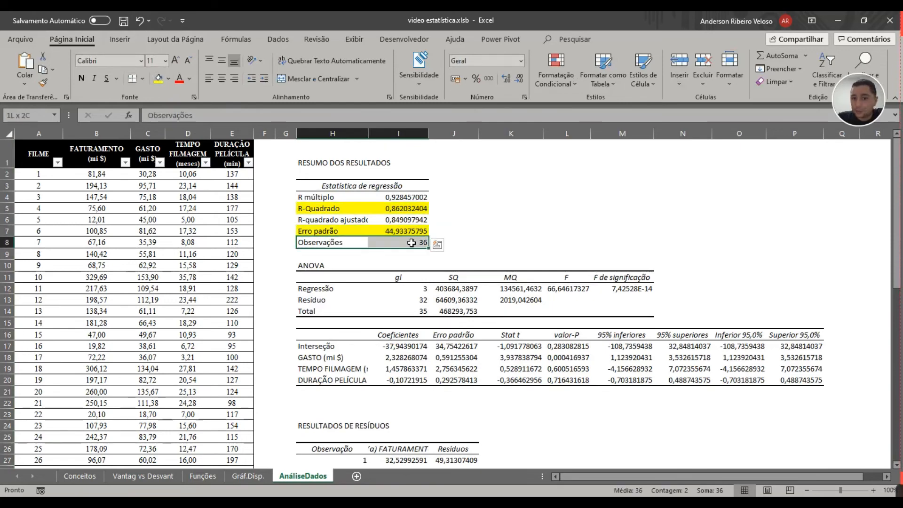
click(158, 78)
Examine Observações against the FILME column, R-Quadrado, and the gl, SQ and F columns of the ANOVA table.
click(413, 244)
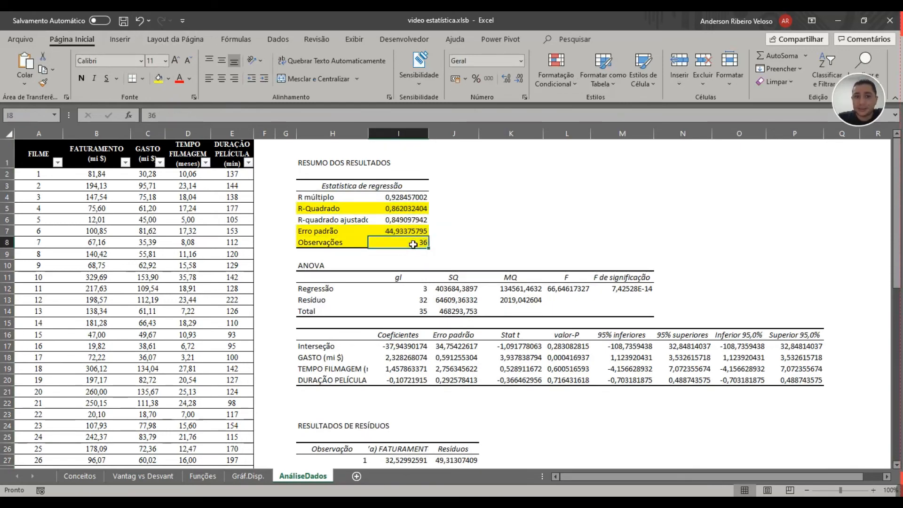
scroll(39, 282, down, 8)
scroll(40, 282, up, 8)
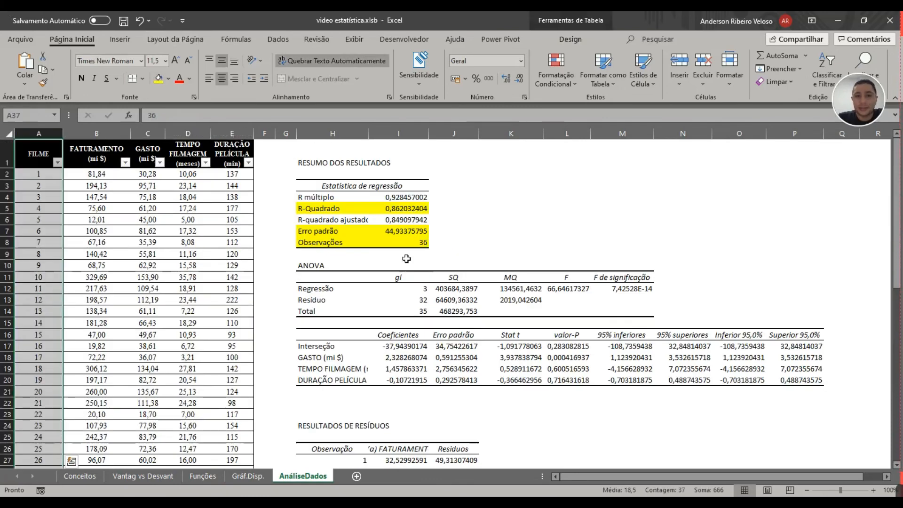
click(316, 211)
drag(317, 211, 410, 211)
drag(325, 265, 658, 325)
click(400, 279)
drag(402, 294, 410, 314)
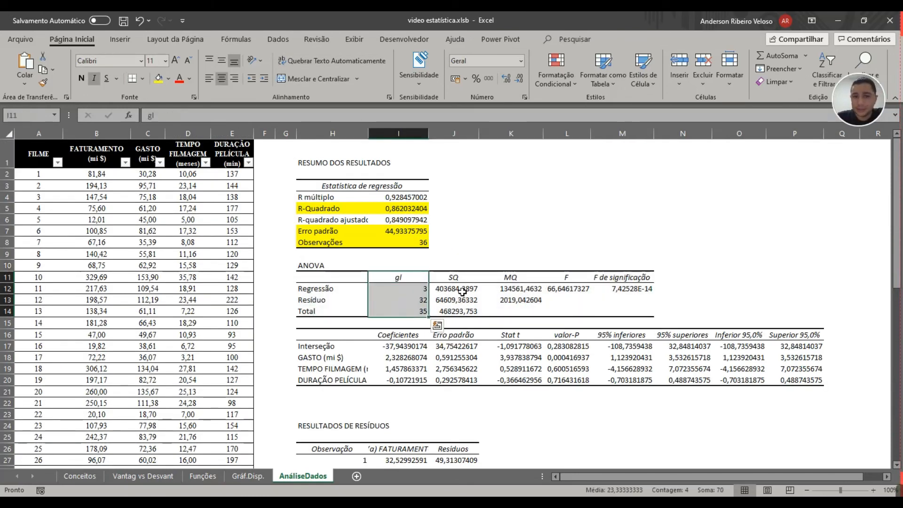
drag(458, 275, 463, 310)
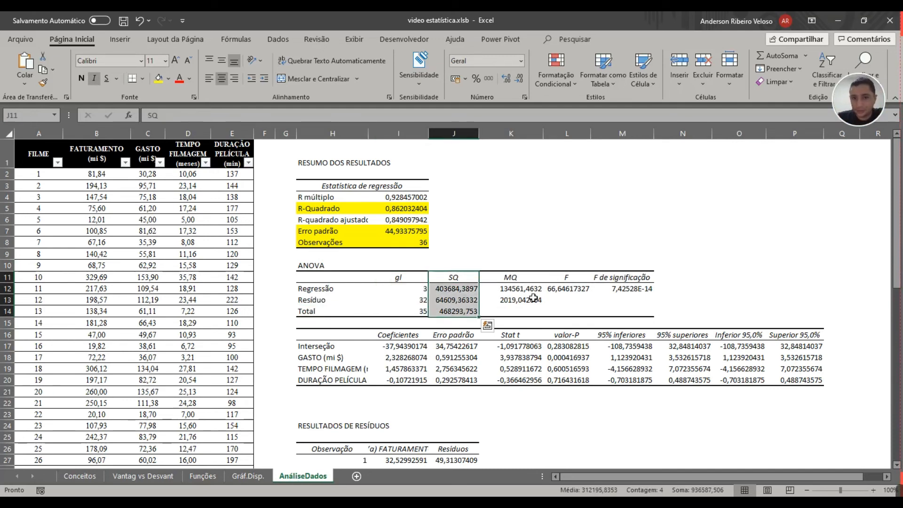
drag(563, 278, 567, 289)
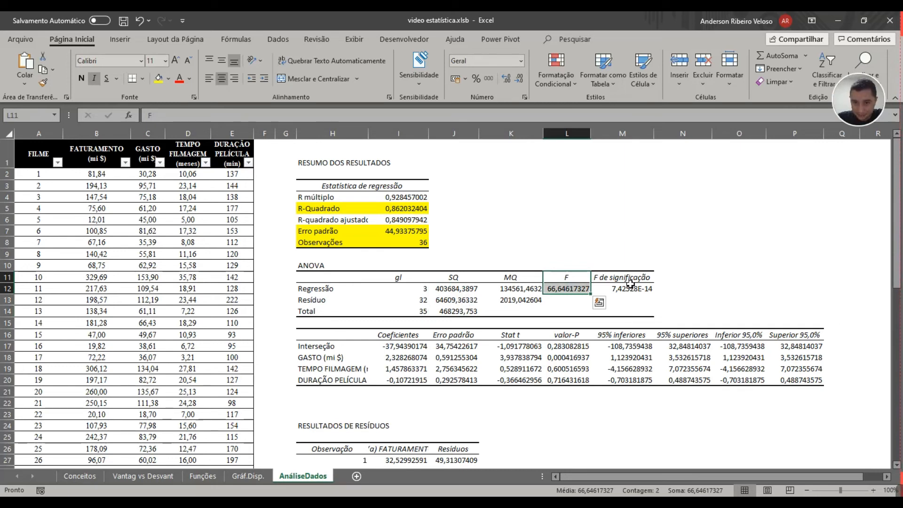
Fill the F de significação header and value and the valor-P cells of the three predictor variables with yellow.
drag(630, 282, 629, 289)
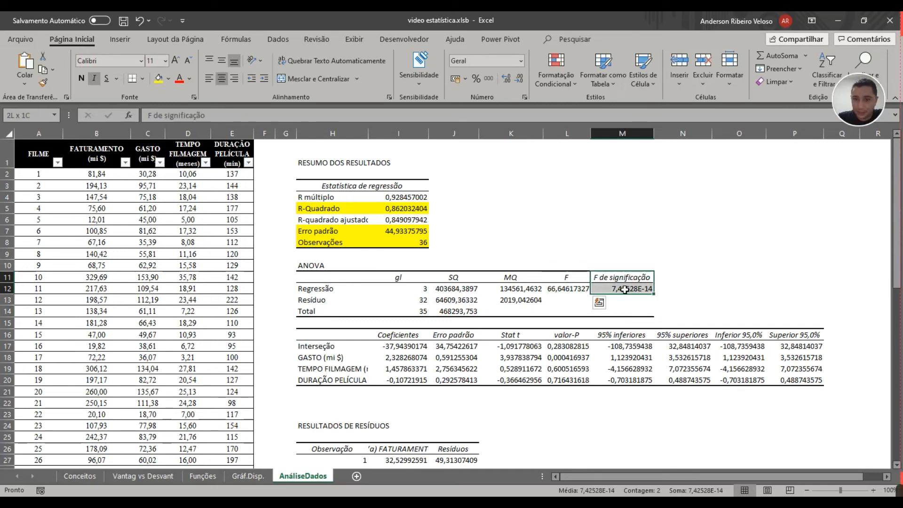
click(155, 80)
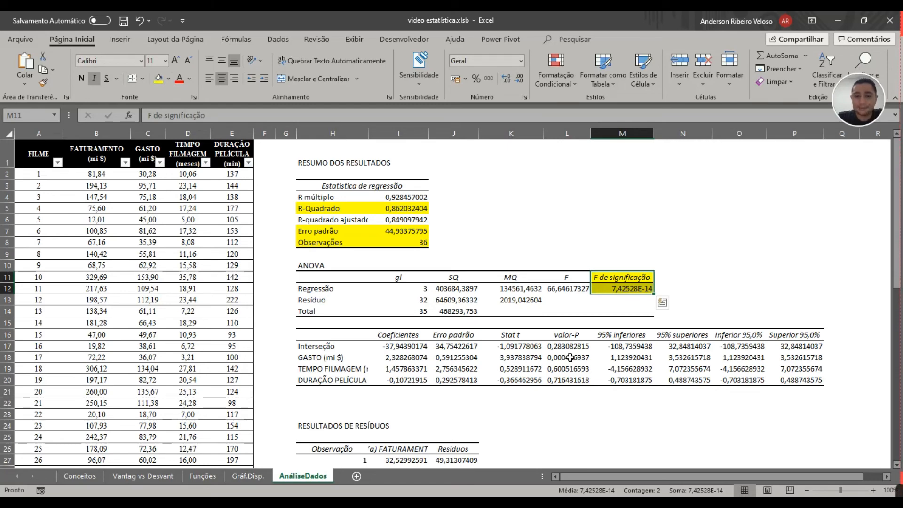
scroll(566, 359, down, 1)
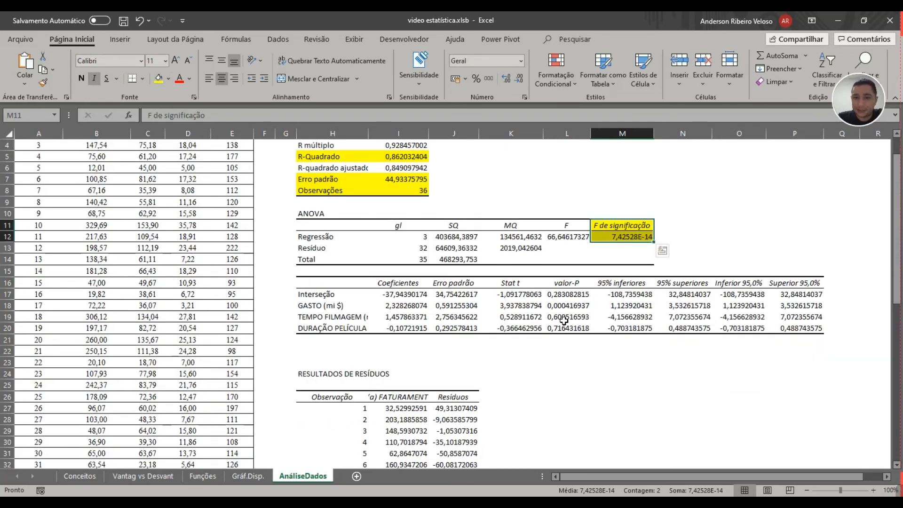
drag(567, 307, 567, 329)
scroll(564, 338, up, 1)
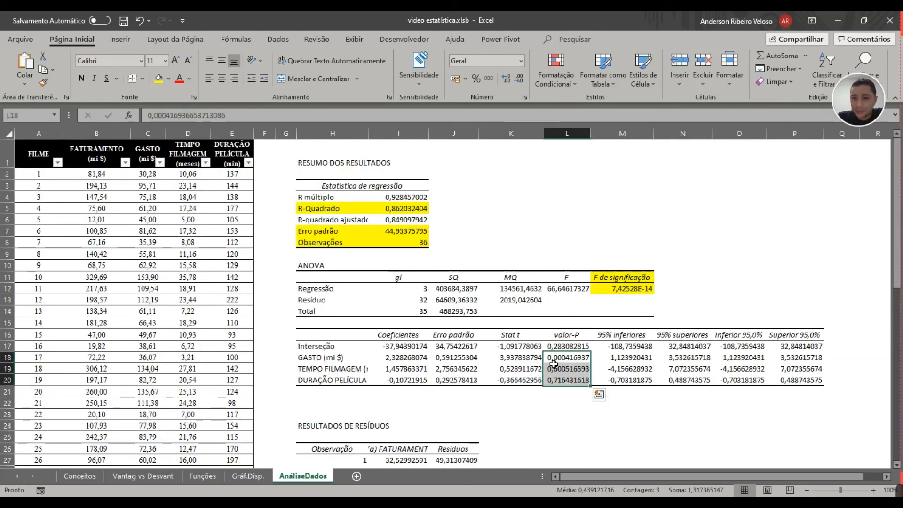
click(159, 79)
Autofit column I so the predicted FATURAMENTO header in the residuals table fits.
scroll(547, 257, down, 1)
scroll(547, 257, down, 4)
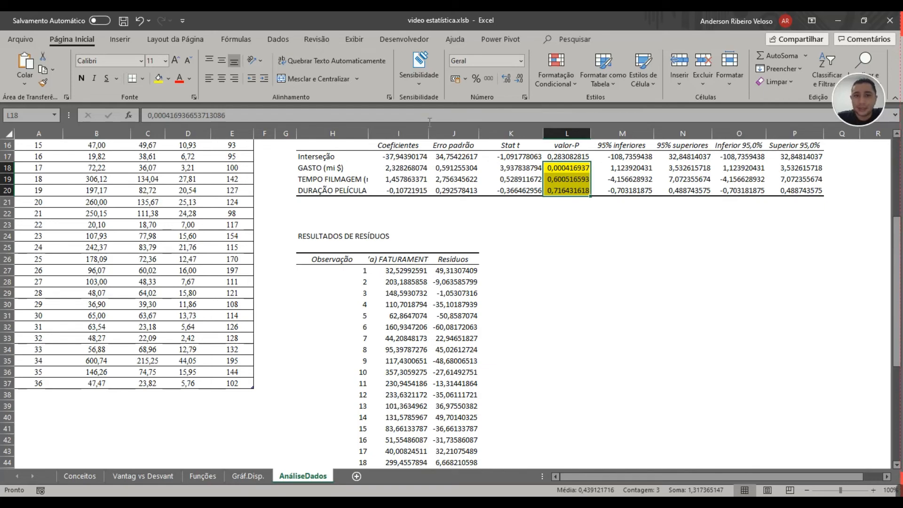
drag(429, 134, 478, 134)
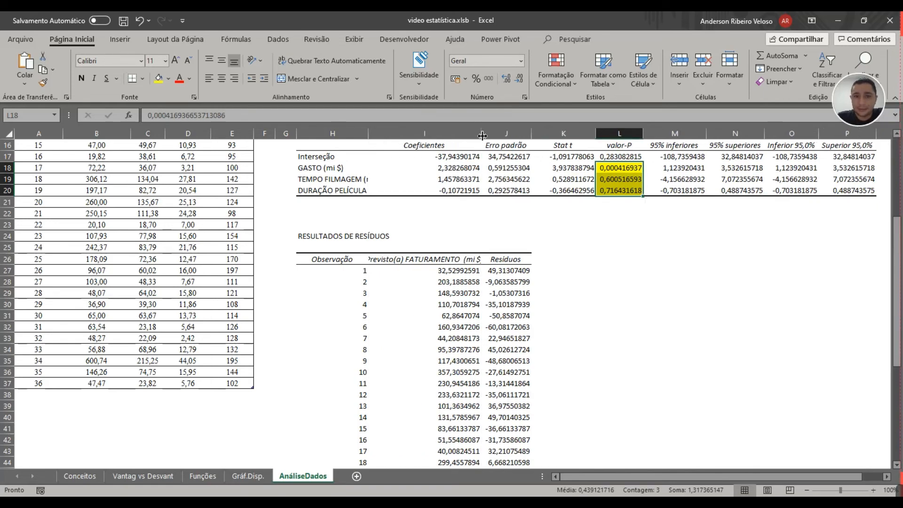
double_click(480, 128)
Examine the Observação entries of the residuals table alongside the matching film rows in the source table.
scroll(358, 292, down, 2)
click(356, 208)
drag(359, 234, 350, 452)
scroll(342, 282, up, 10)
click(27, 181)
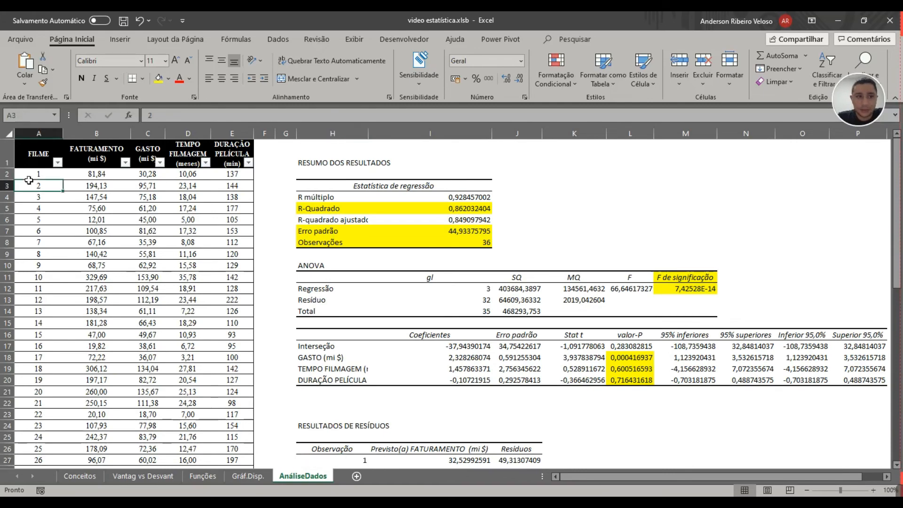
click(24, 174)
key(ctrl+shift+Right)
scroll(404, 218, down, 9)
scroll(404, 218, up, 6)
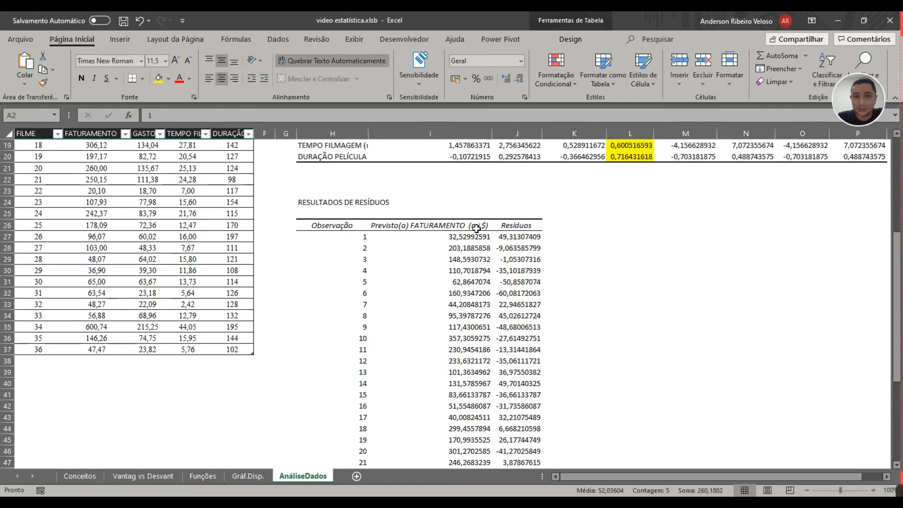
Compare film 1's GASTO, TEMPO FILMAGEM, DURAÇÃO PELÍCULA and actual FATURAMENTO with its predicted revenue and residual.
click(430, 350)
scroll(590, 337, up, 3)
scroll(590, 337, down, 2)
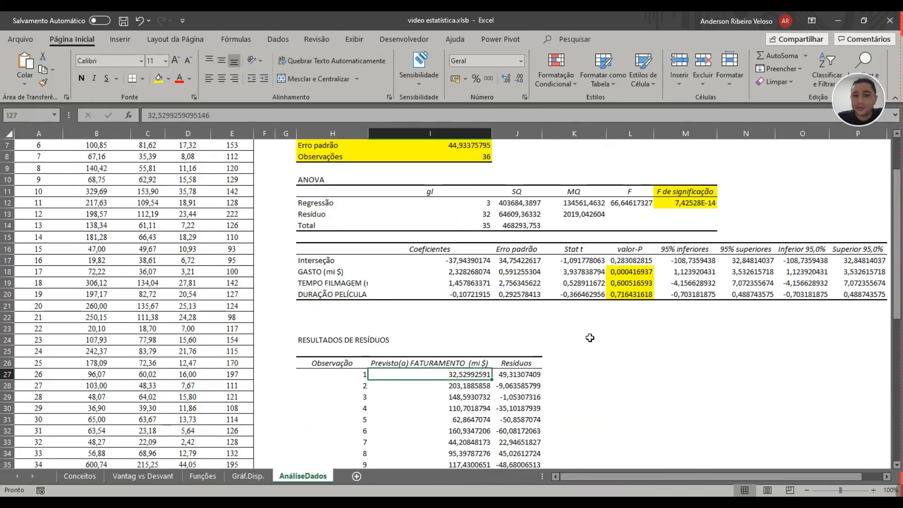
scroll(590, 337, up, 1)
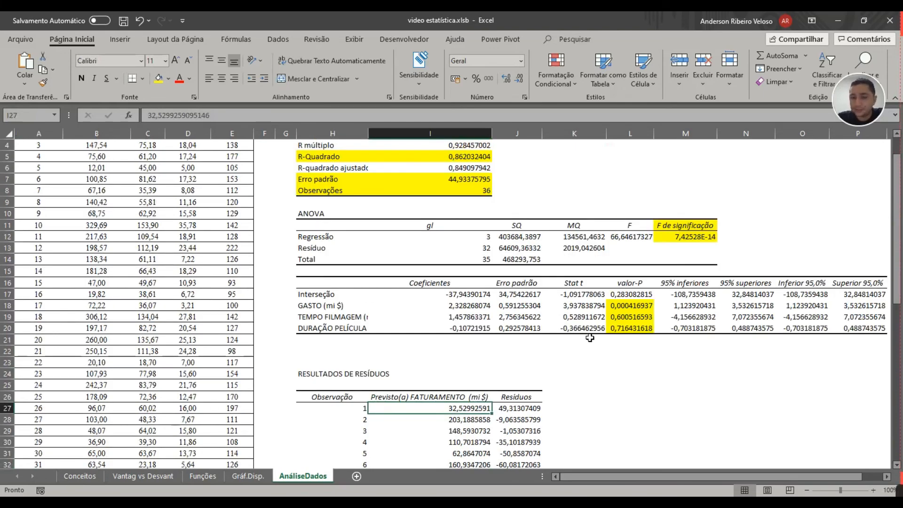
click(514, 407)
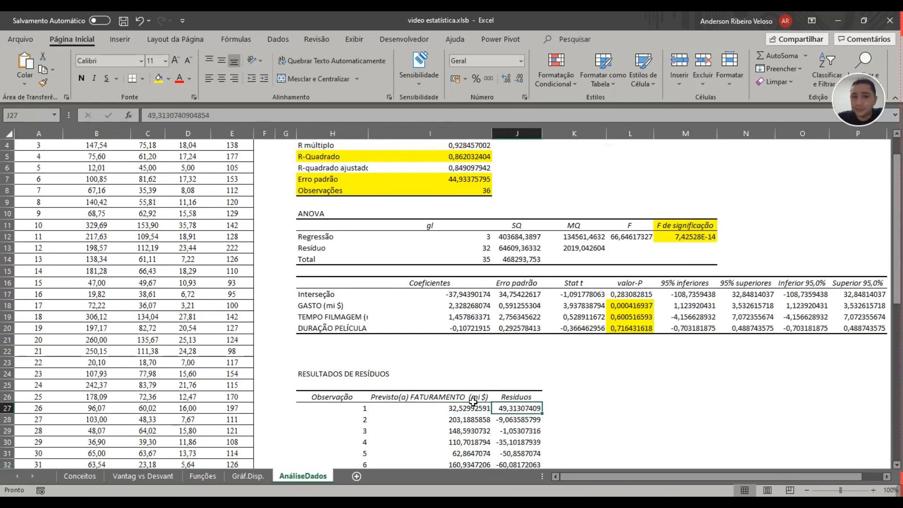
scroll(471, 402, up, 1)
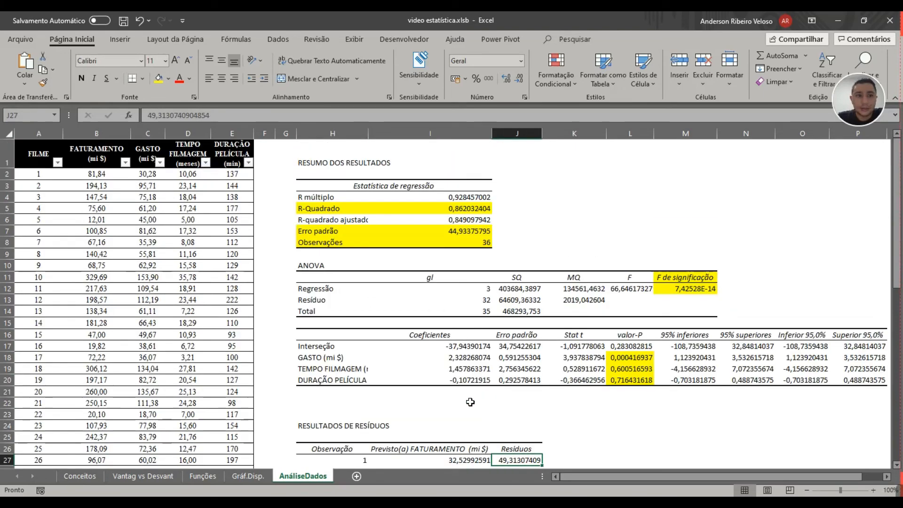
click(149, 174)
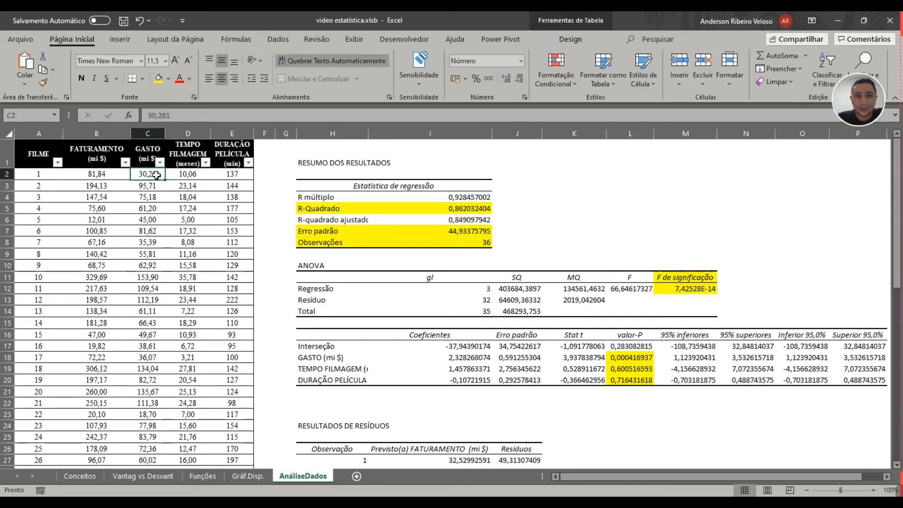
drag(149, 174, 228, 175)
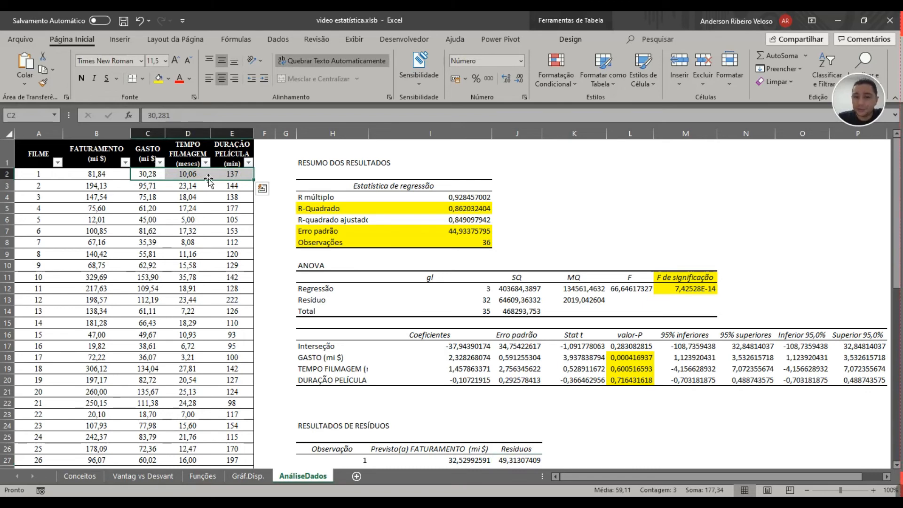
click(455, 460)
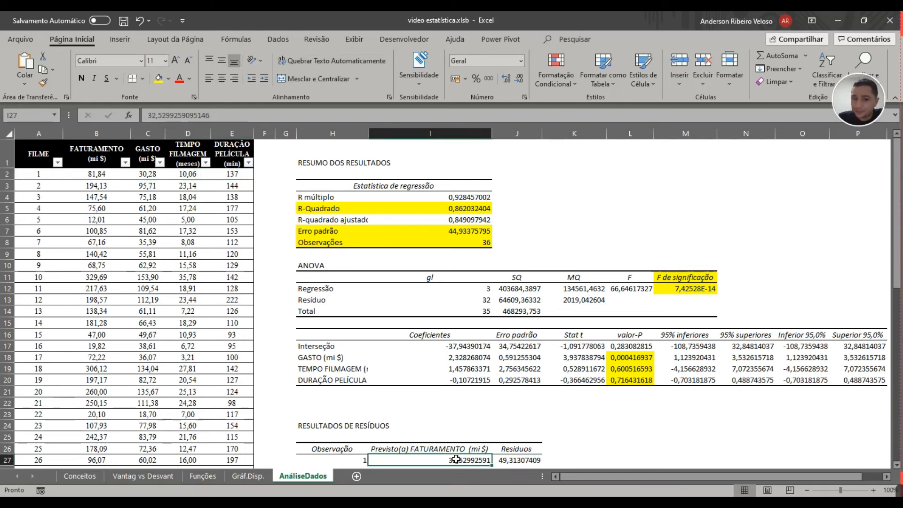
click(96, 176)
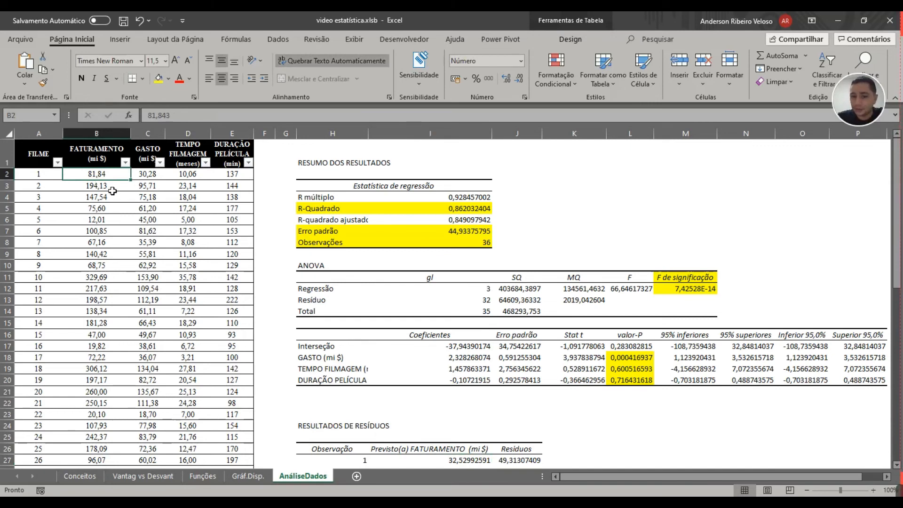
click(519, 460)
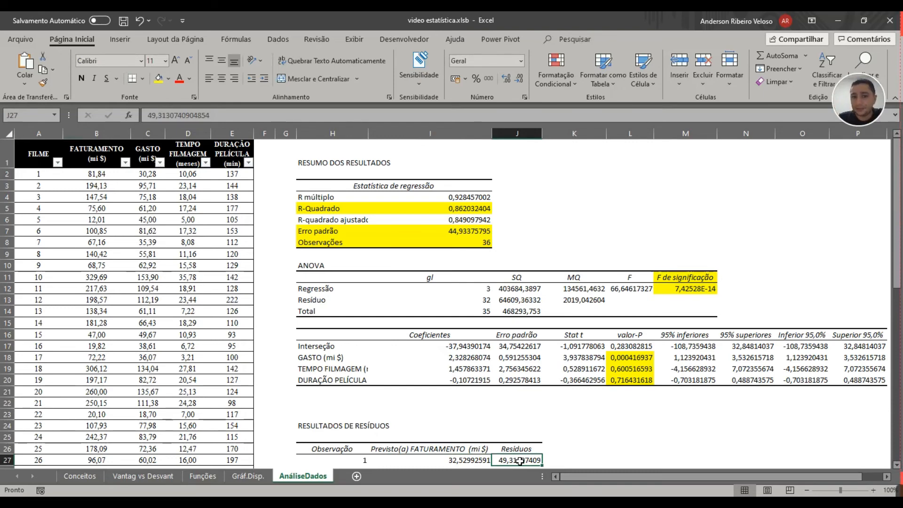
Check the residual of observation 3 and return to R-Quadrado in the regression summary.
scroll(519, 461, down, 4)
click(513, 332)
scroll(513, 335, up, 4)
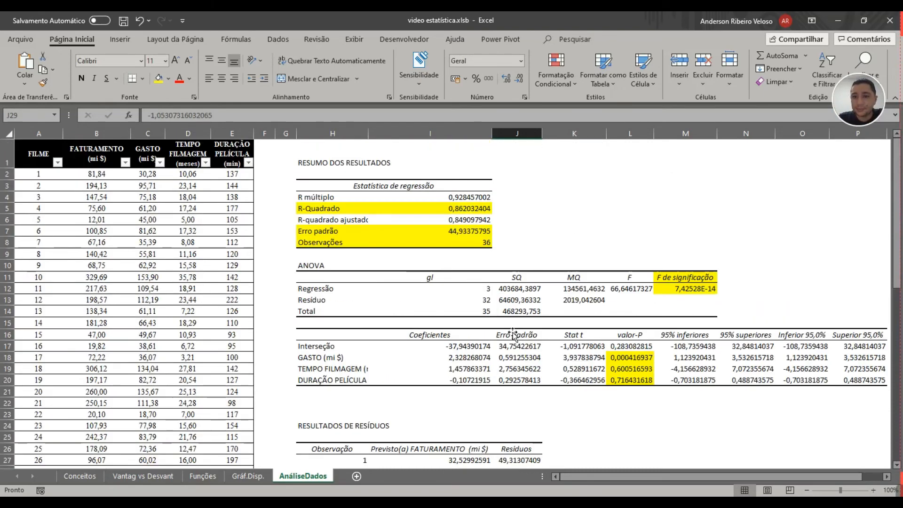
scroll(634, 480, right, 1)
click(283, 209)
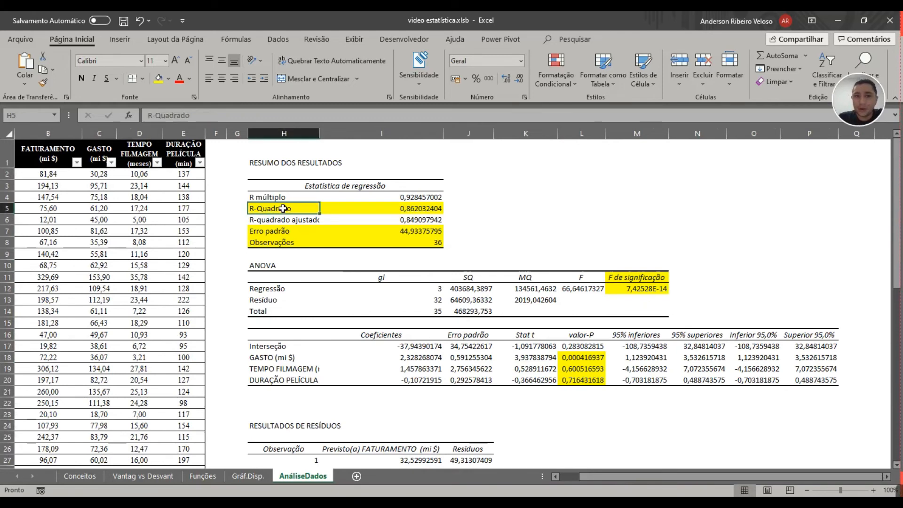
Review R-Quadrado, F de significação and the valor-P entries of the three predictors in the regression output.
drag(283, 209, 407, 209)
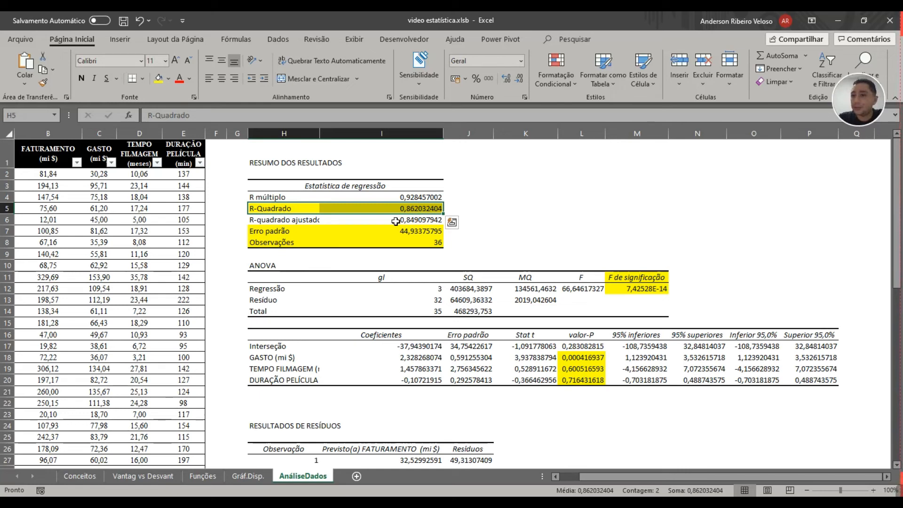
drag(642, 279, 638, 285)
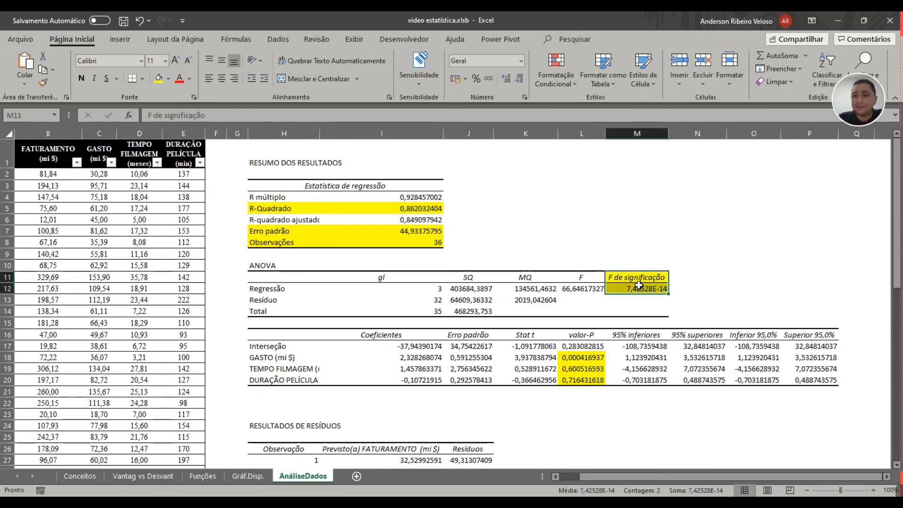
drag(584, 358, 584, 382)
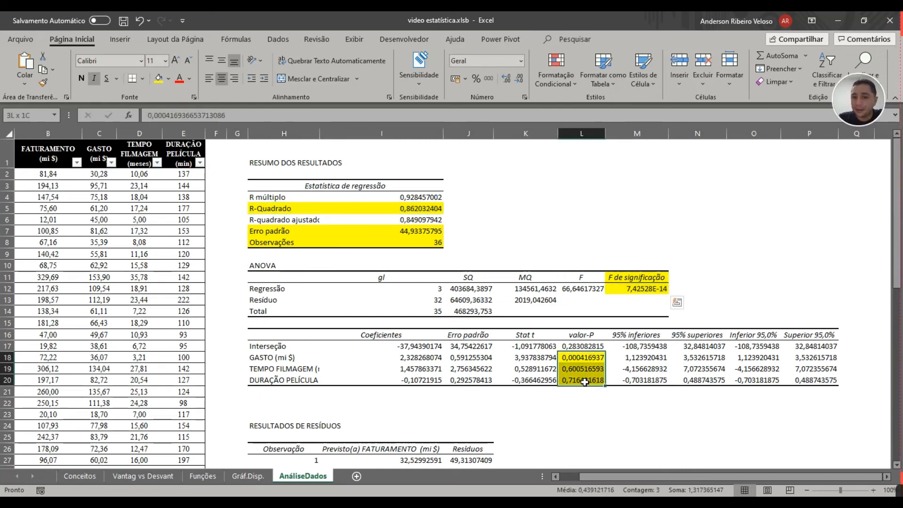
Enter the significance threshold "< 0,05" in cell O11 beside the ANOVA table.
click(745, 275)
text(< 0,05)
key(Return)
key(Up)
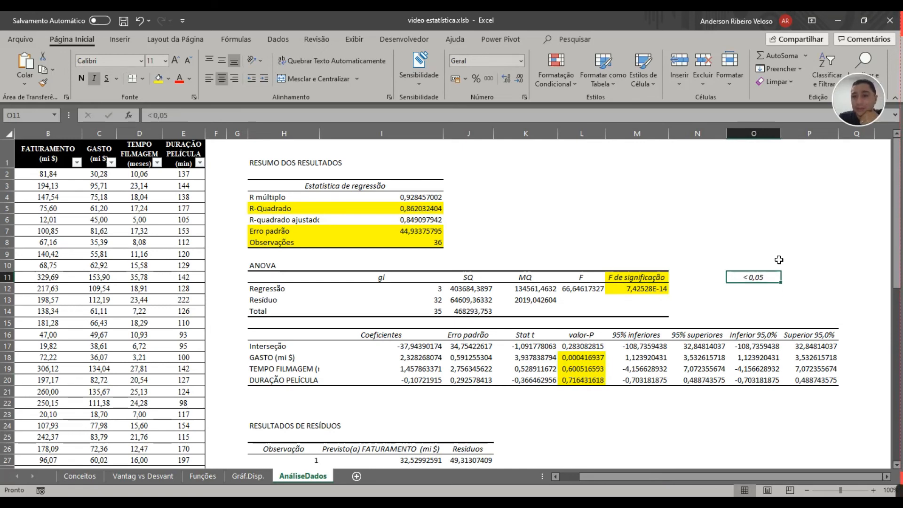
Format the F de significação value in M12 as Número with 12 decimal places.
click(663, 289)
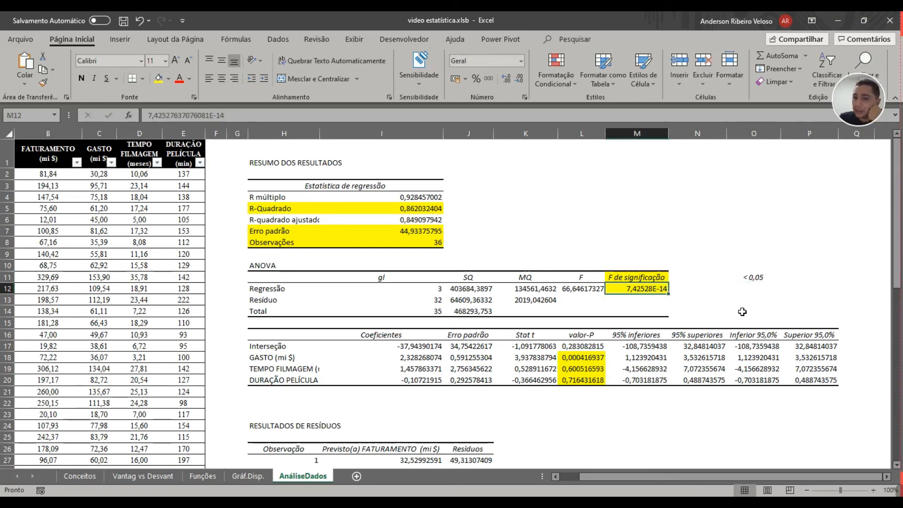
drag(638, 281, 645, 288)
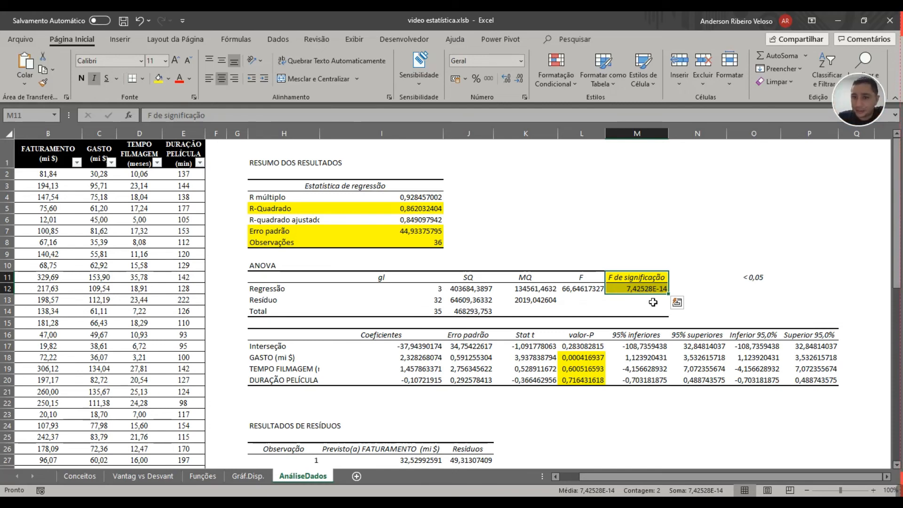
click(646, 289)
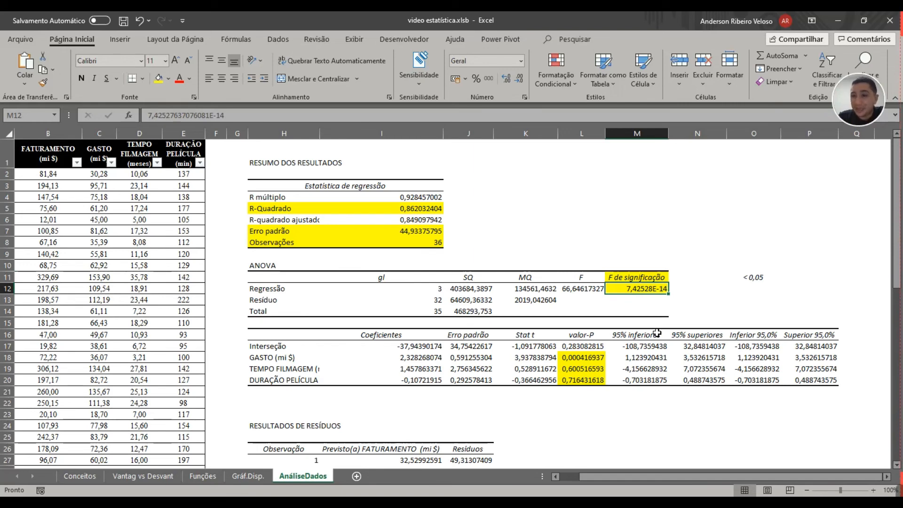
click(521, 60)
click(480, 108)
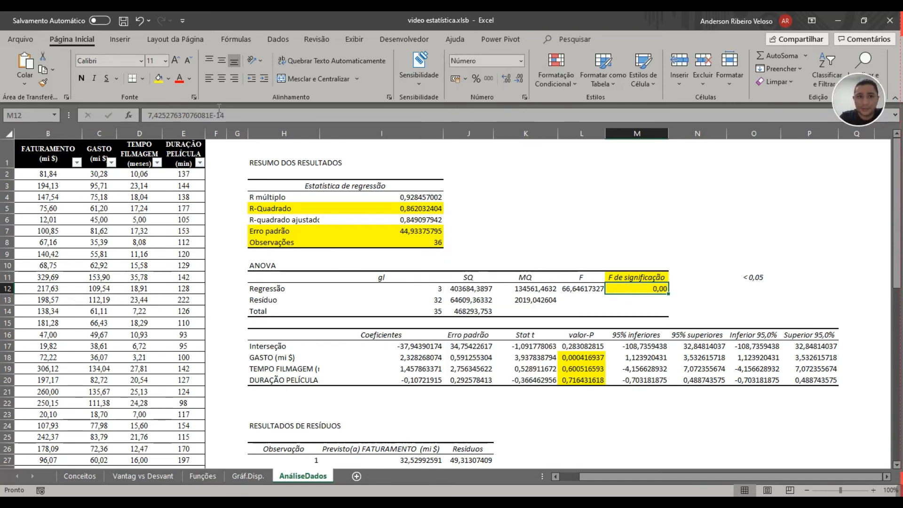
Check the predictors' valor-P entries and fill the GASTO row of the coefficients table with standard green.
drag(582, 359, 586, 376)
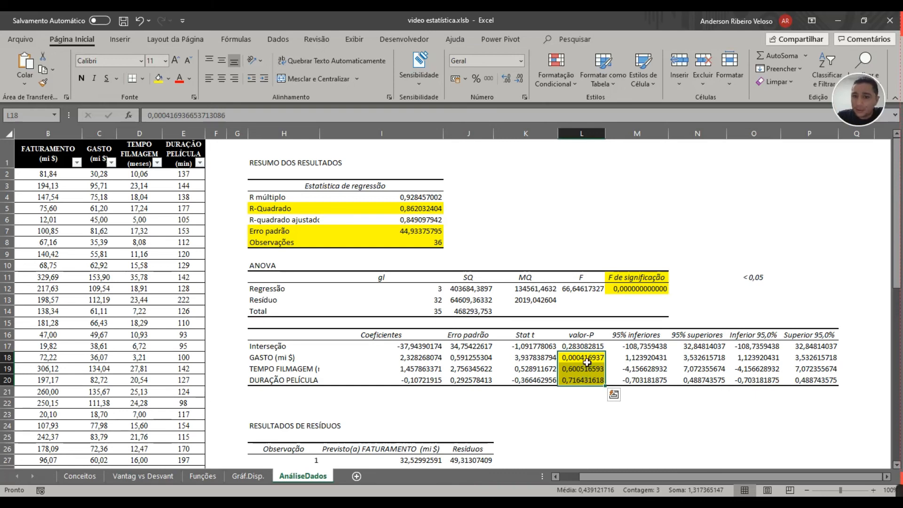
click(588, 360)
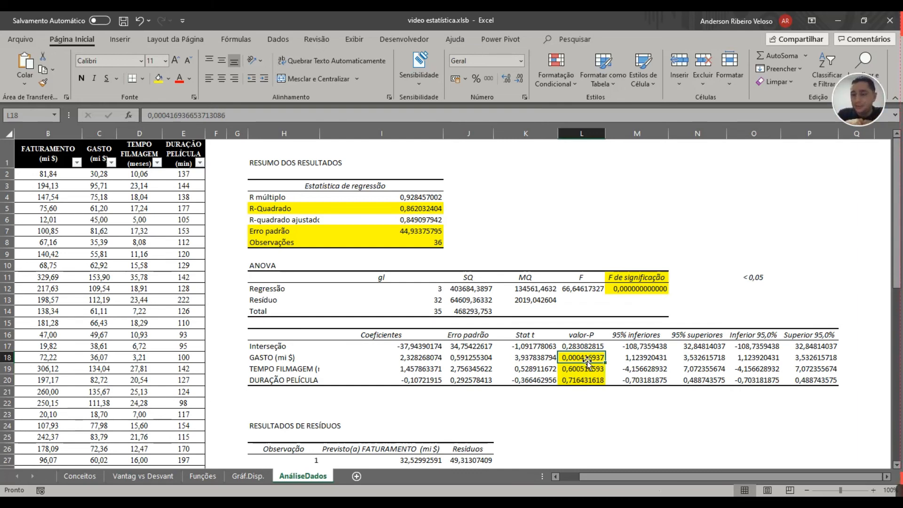
drag(265, 358, 816, 359)
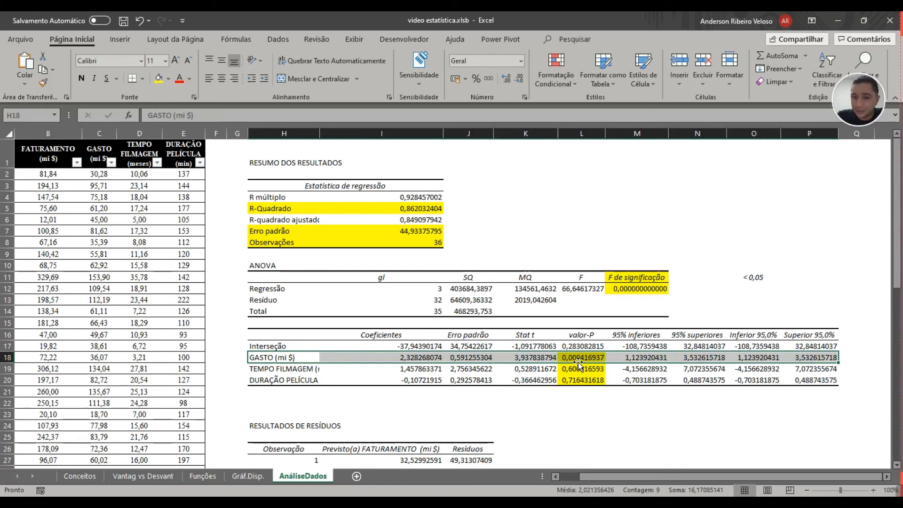
click(168, 78)
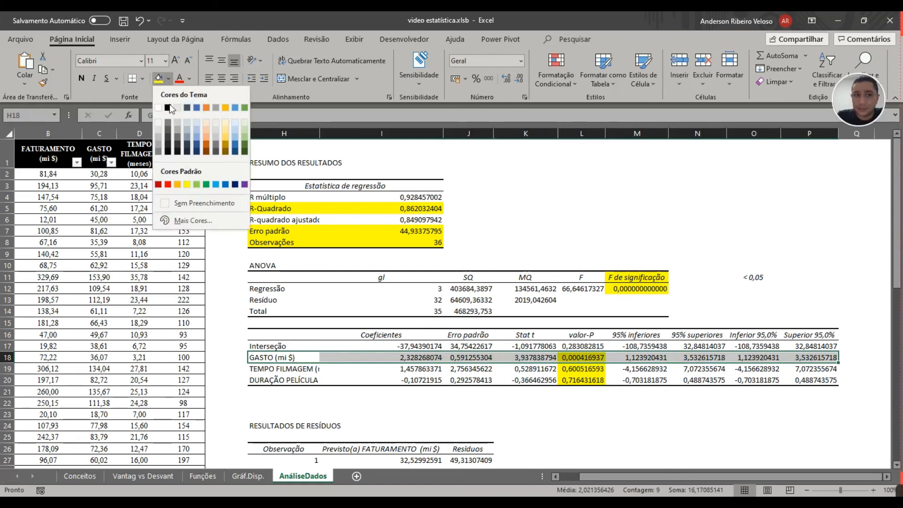
click(206, 184)
Fill the TEMPO FILMAGEM and DURAÇÃO PELÍCULA rows of the coefficients table with standard red.
drag(278, 368, 828, 373)
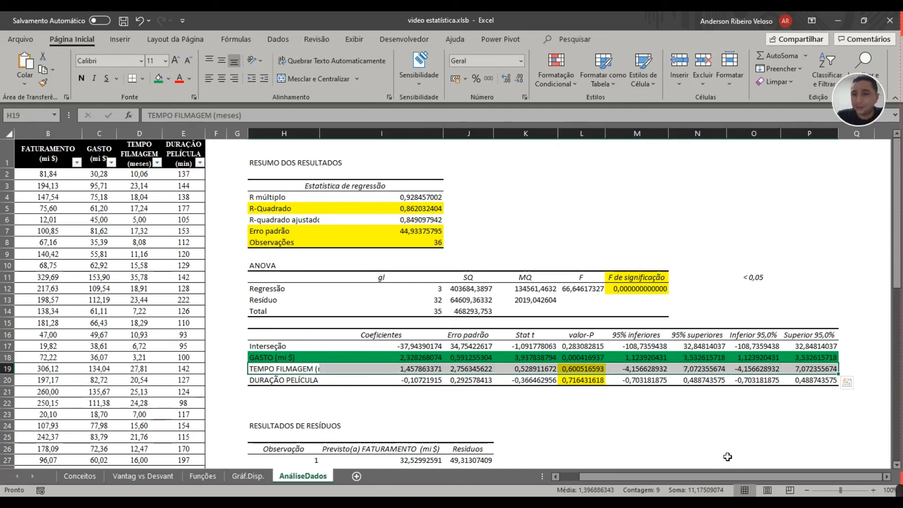
click(168, 79)
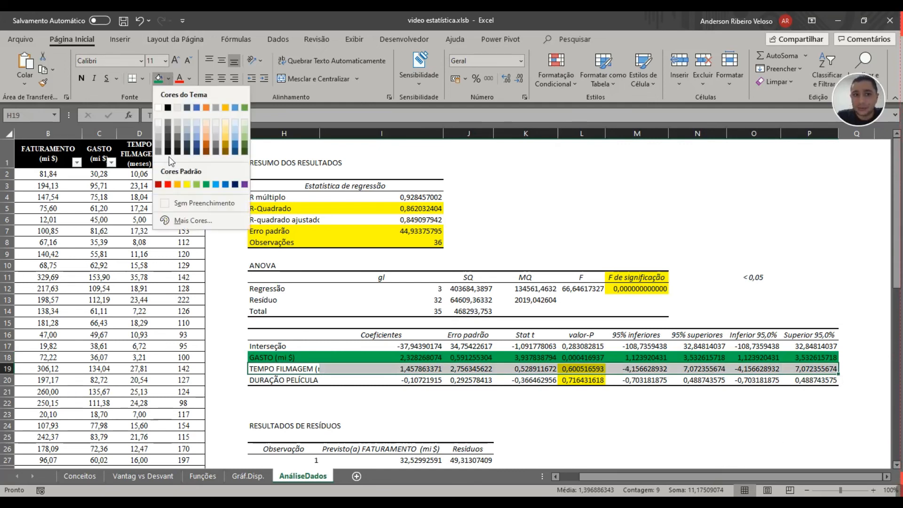
click(168, 184)
drag(279, 380, 821, 379)
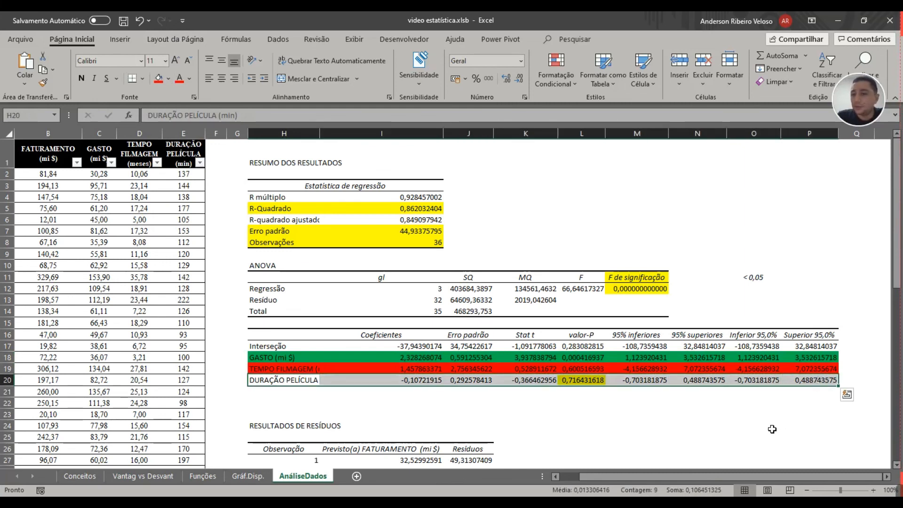
click(159, 78)
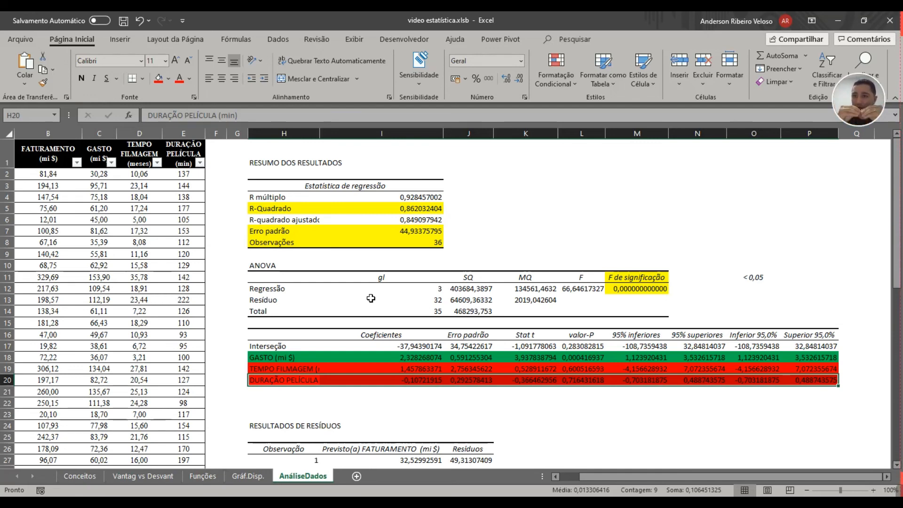
Compare the two red coefficient rows with the green GASTO row.
mouse_move(634, 476)
mouse_down()
mouse_move(614, 475)
mouse_move(640, 475)
mouse_up()
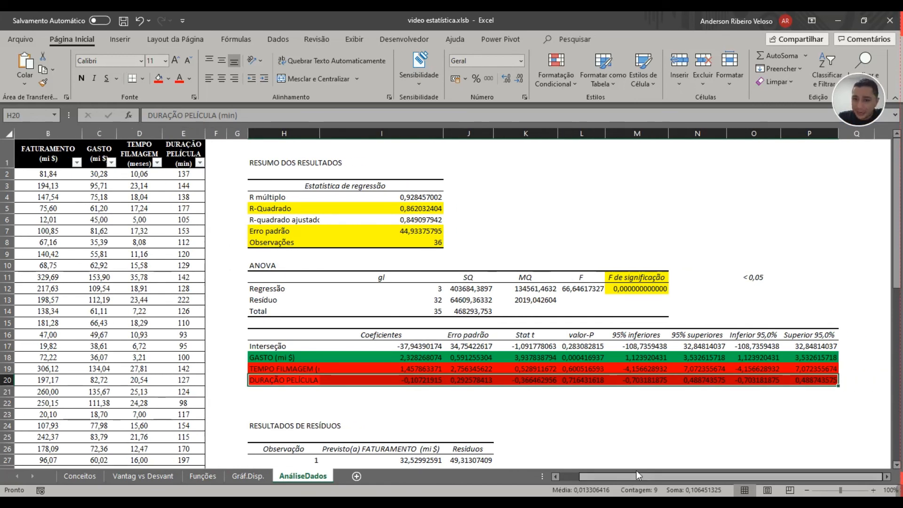
drag(260, 368, 828, 378)
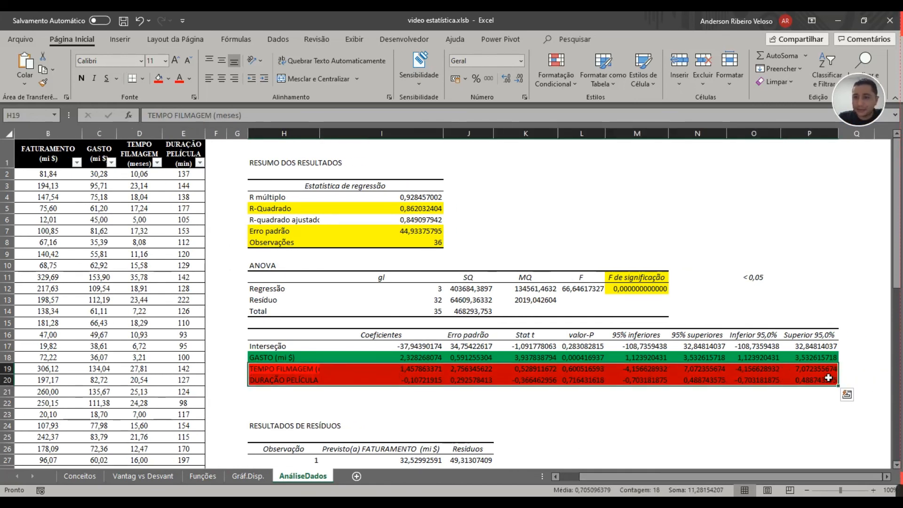
drag(260, 358, 831, 358)
scroll(490, 382, down, 4)
scroll(490, 382, up, 4)
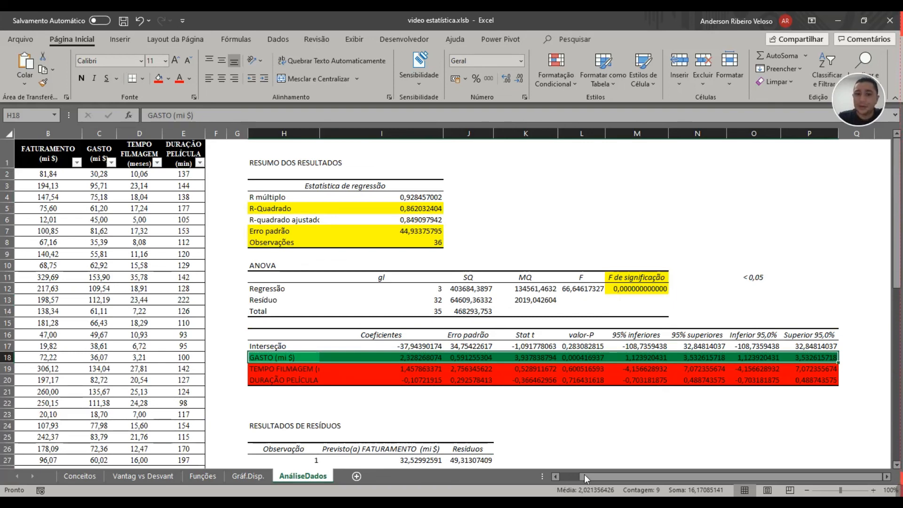
Reopen the Regressão analysis tool and restrict the X input range to the GASTO column, $C$1:$C$37.
click(569, 478)
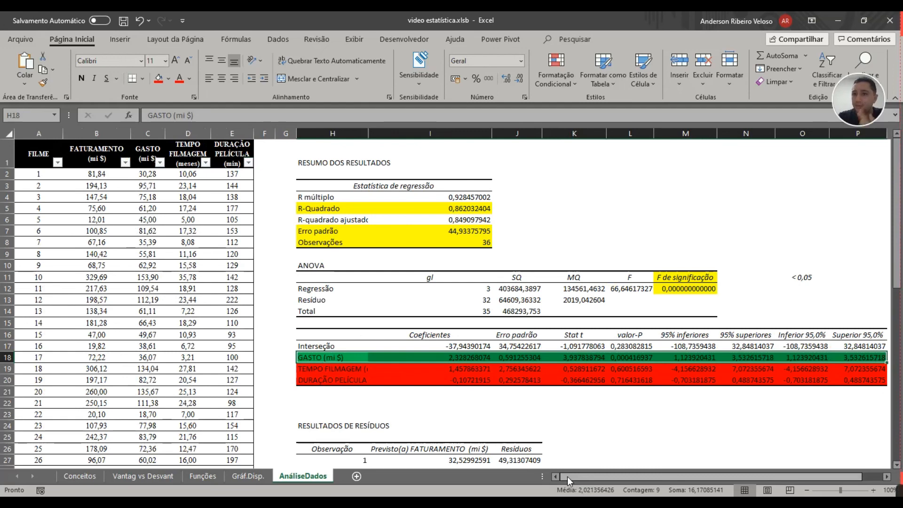
click(298, 162)
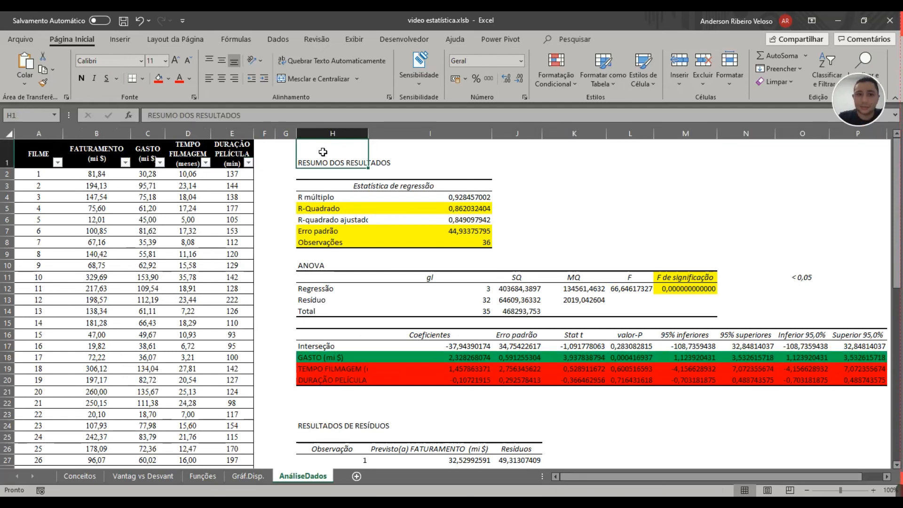
click(282, 40)
click(713, 56)
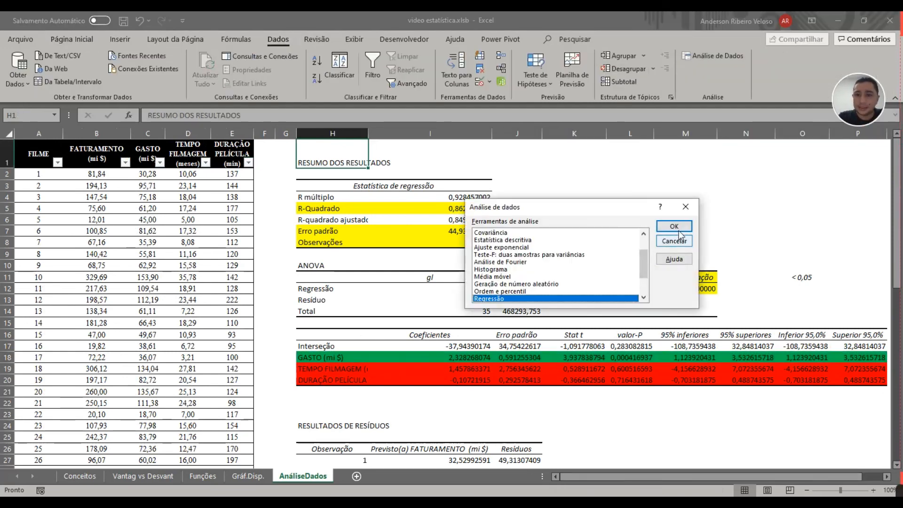
drag(590, 209, 608, 176)
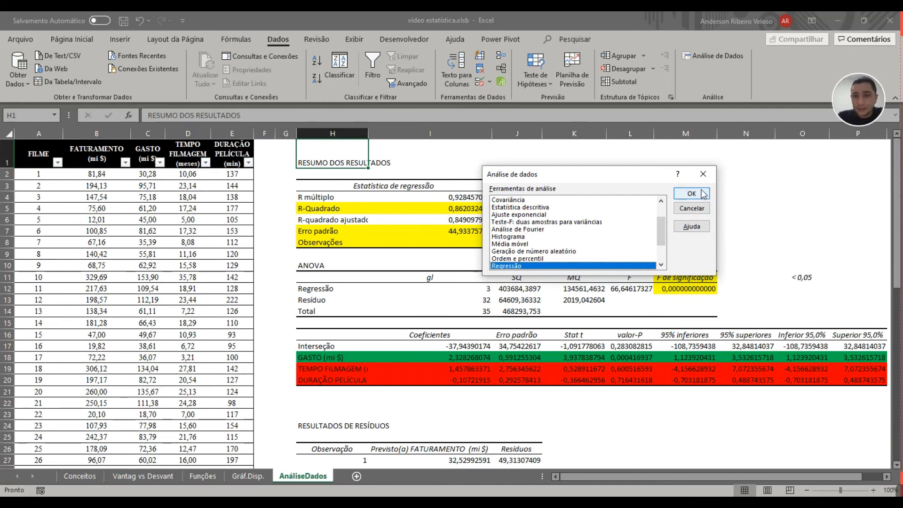
click(679, 194)
click(619, 152)
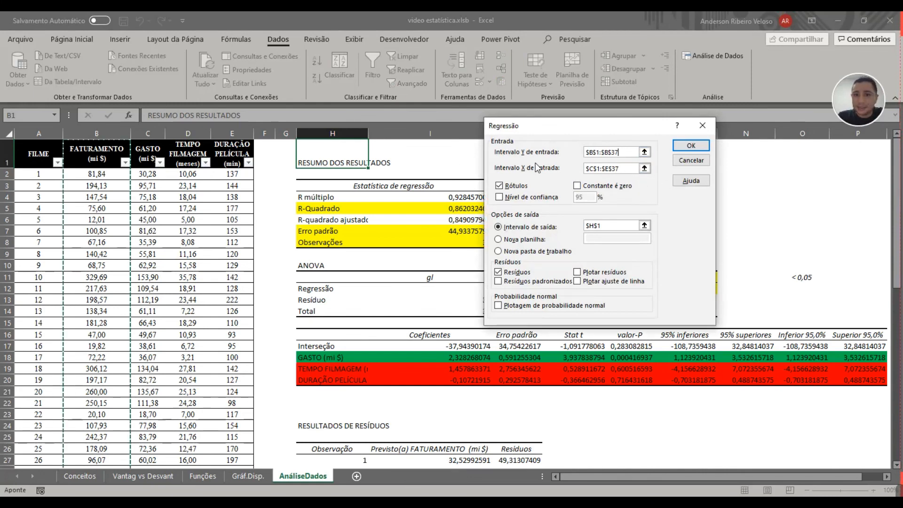
click(607, 169)
key(Delete)
text(C)
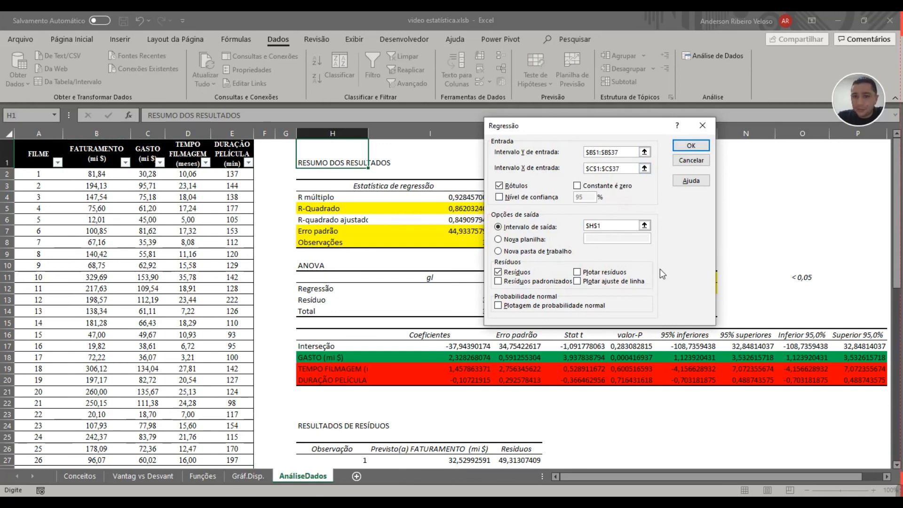
Enable residual plots and line fit plots, then run the regression at $H$1, overwriting the existing output.
click(605, 273)
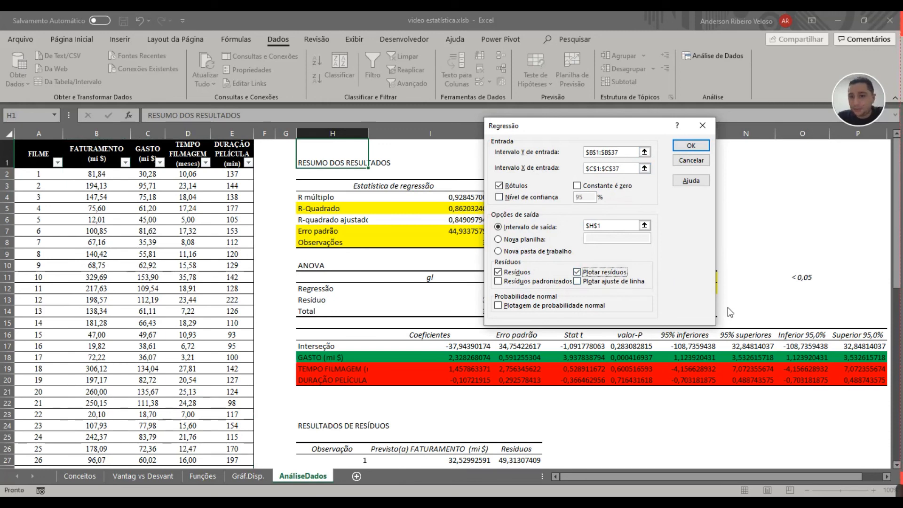
click(626, 282)
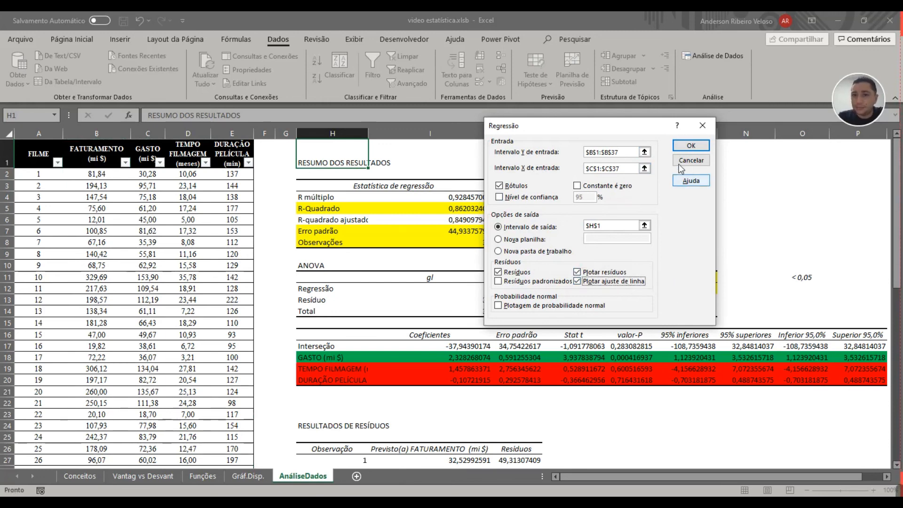
click(691, 146)
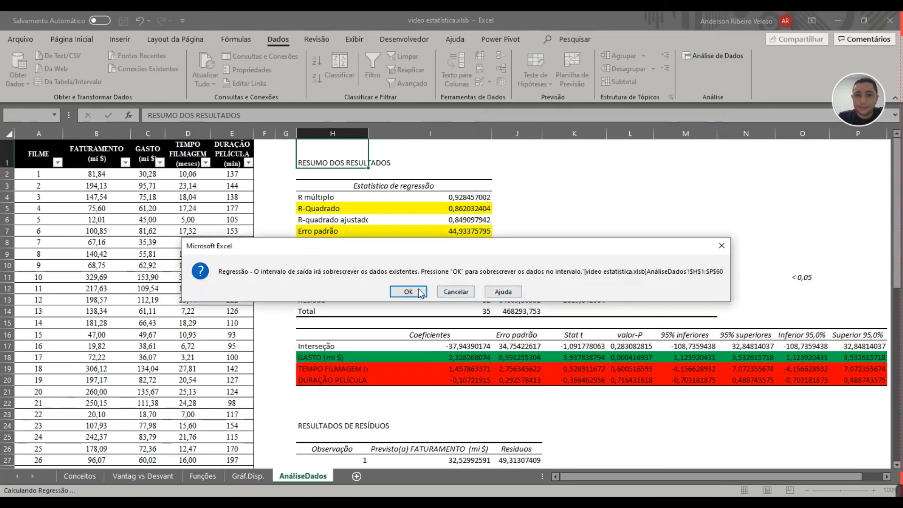
click(421, 292)
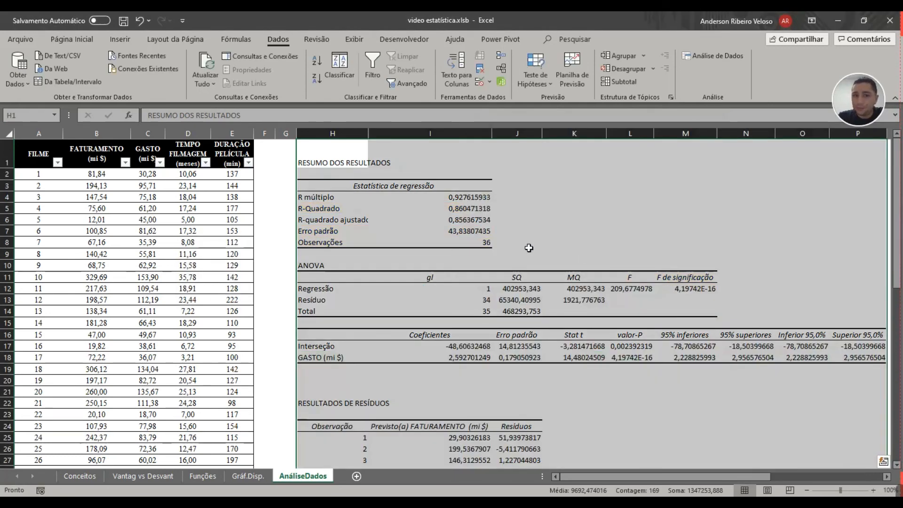
Examine R-Quadrado, Erro padrão, F de significação and the GASTO valor-P and coefficient in the new regression output.
drag(348, 208, 470, 209)
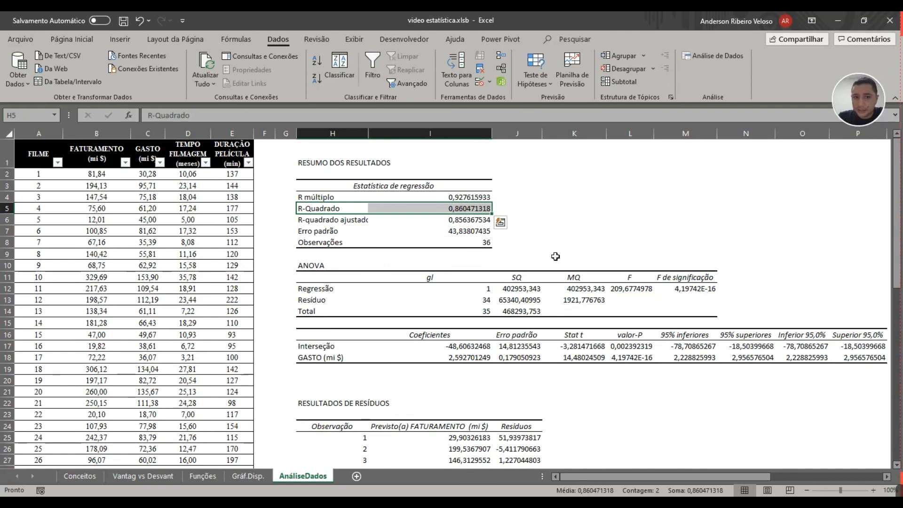
drag(334, 231, 471, 231)
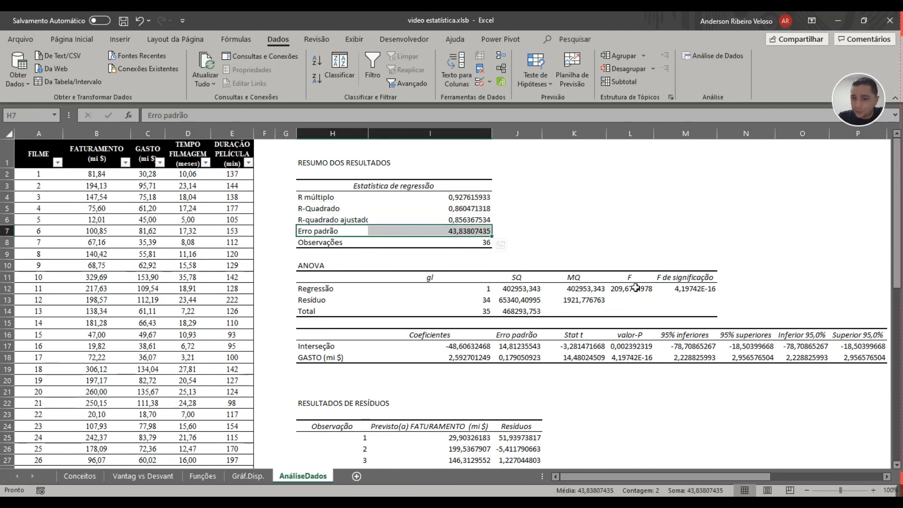
drag(695, 277, 696, 288)
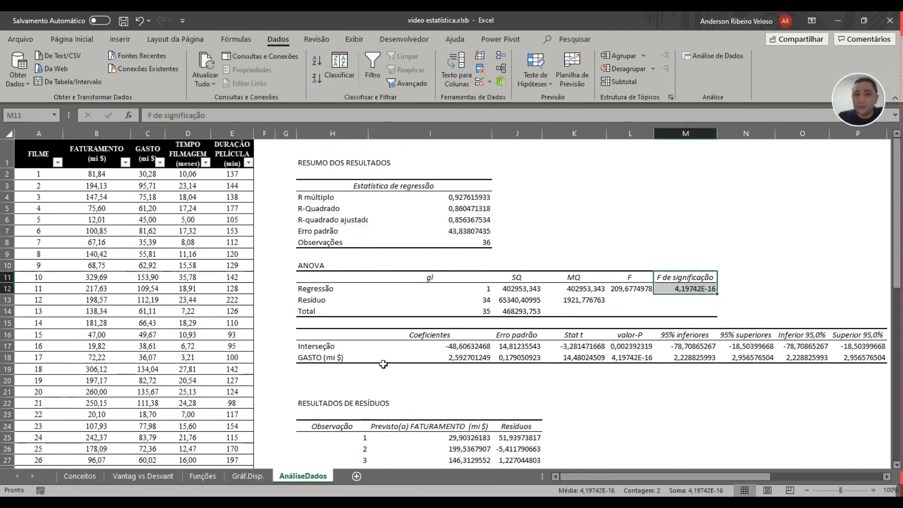
drag(314, 358, 838, 358)
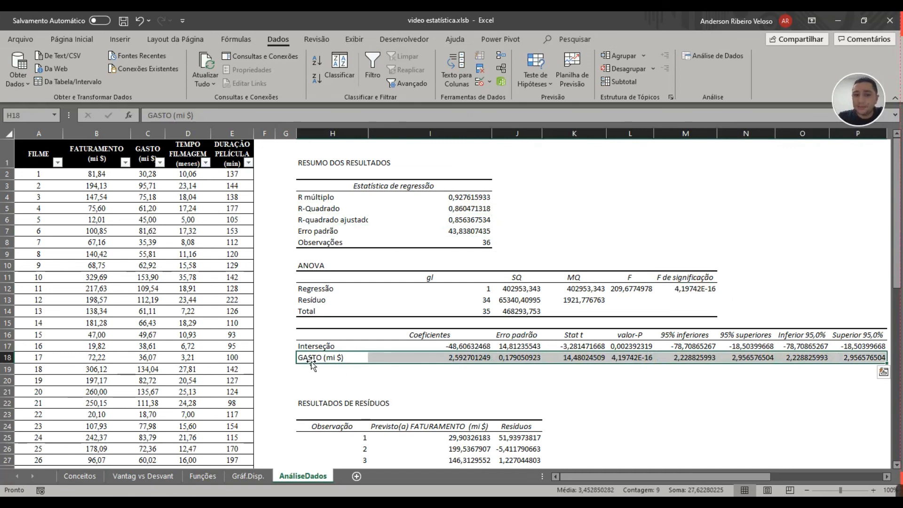
drag(622, 335, 623, 358)
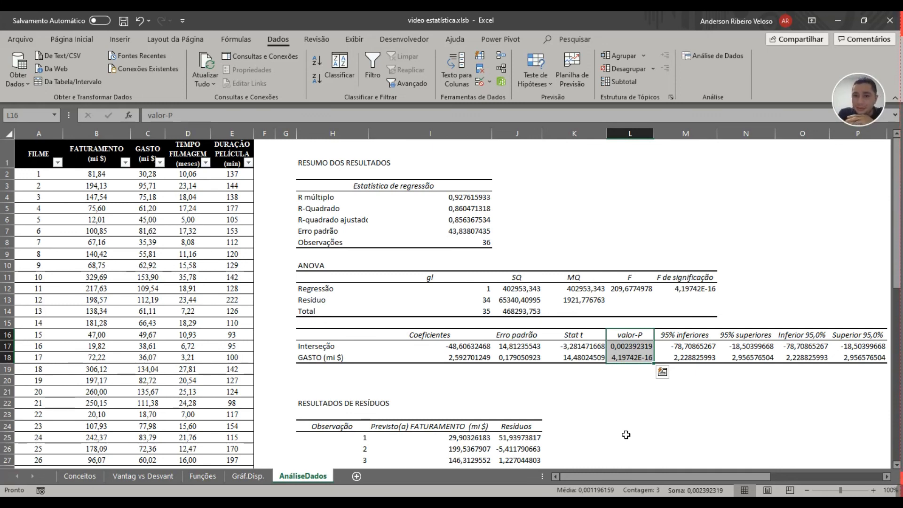
click(456, 358)
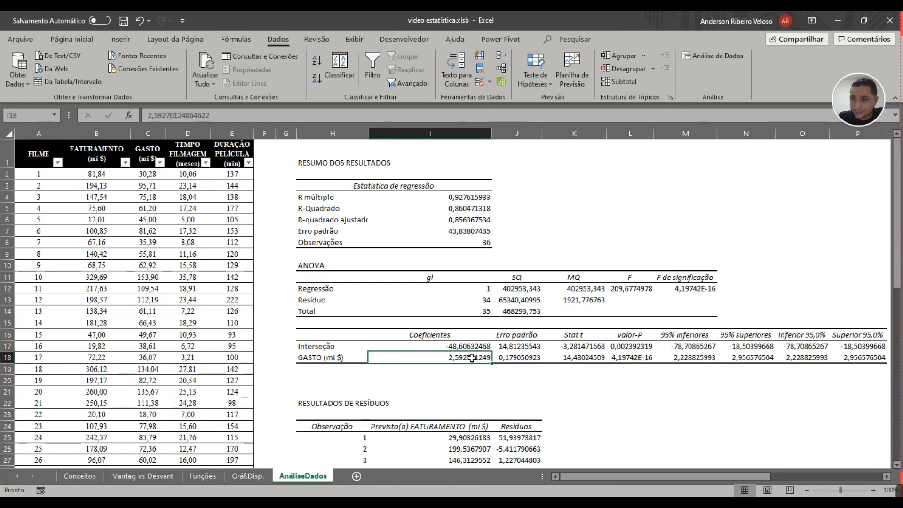
Select the GASTO label together with its coefficient, H18:I18, in the regression output.
drag(344, 358, 451, 357)
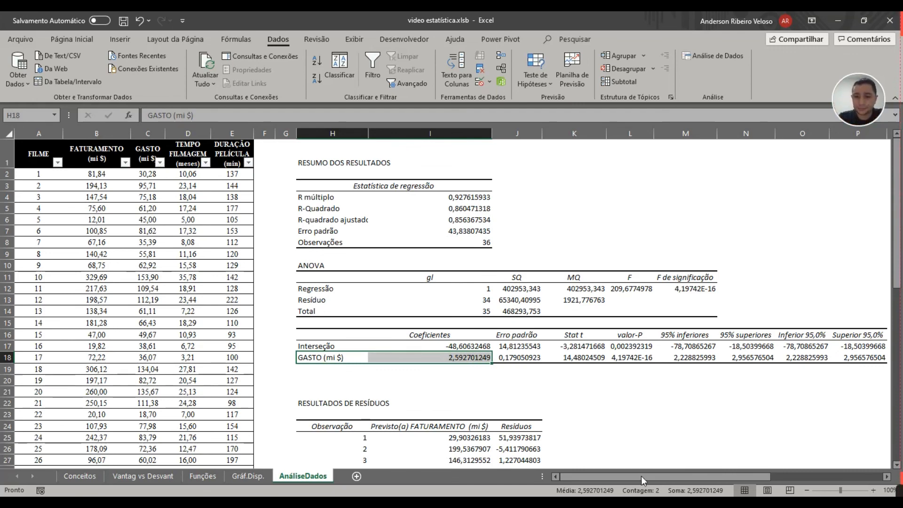
scroll(613, 440, down, 2)
scroll(609, 466, up, 2)
Separate the overlapping GASTO plots by moving the line fit plot aside, and enlarge the residual plot to about columns P to Y.
drag(609, 473, 710, 473)
drag(472, 193, 720, 206)
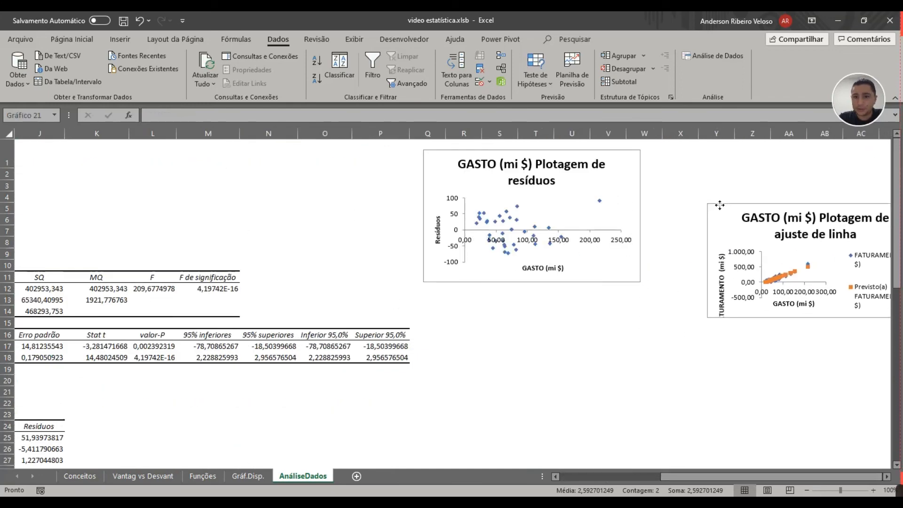
drag(504, 175, 436, 165)
drag(575, 270, 734, 288)
Move the GASTO line fit plot above the ANOVA table and enlarge it to span about columns K to AB, rows 1 to 24.
drag(795, 199, 175, 144)
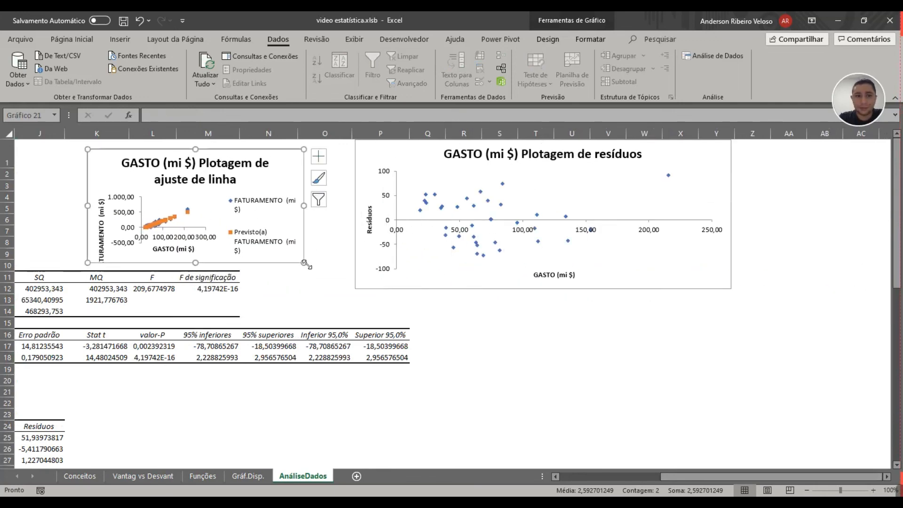
drag(303, 262, 823, 435)
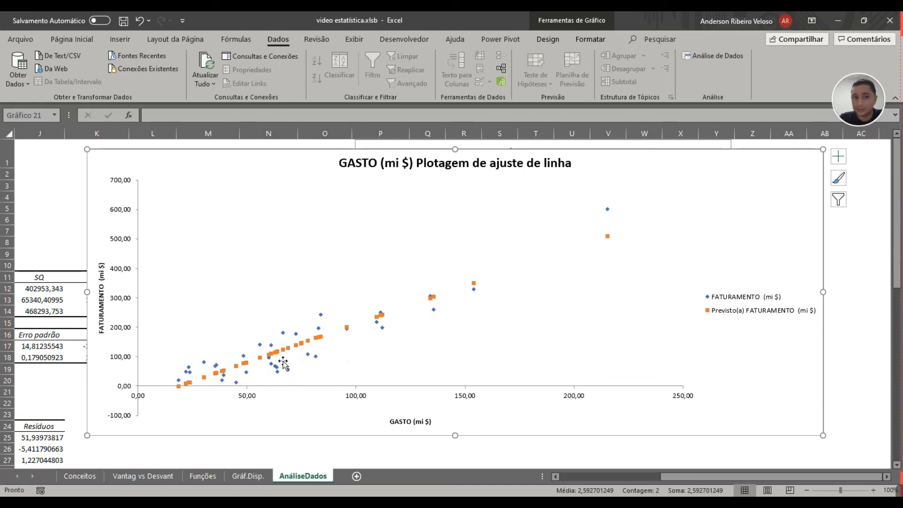
Increase the font size of the line fit plot's legend to 18.
click(737, 315)
click(710, 312)
click(766, 288)
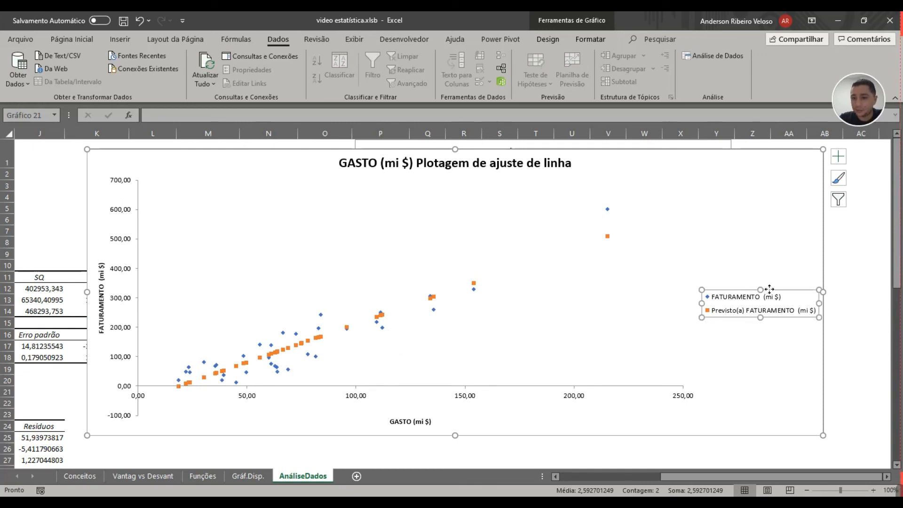
click(86, 40)
click(175, 60)
click(175, 60)
click(175, 61)
click(175, 61)
click(175, 61)
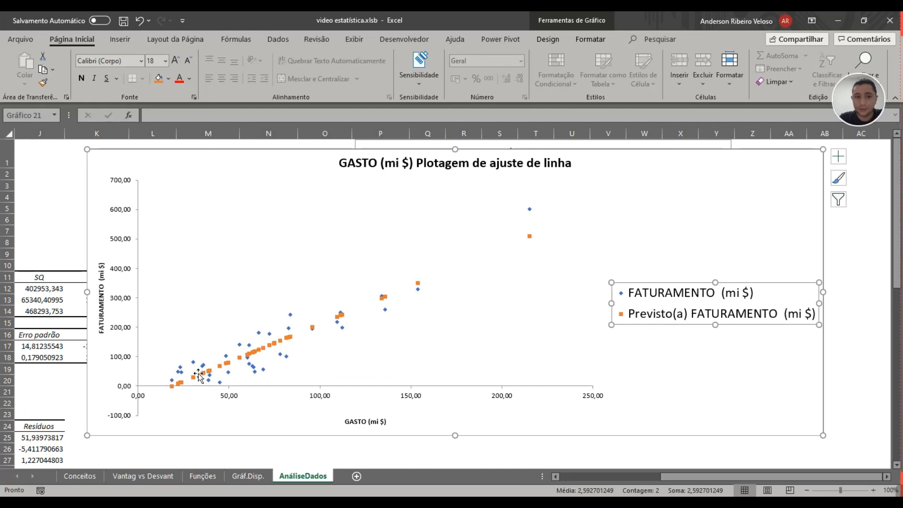